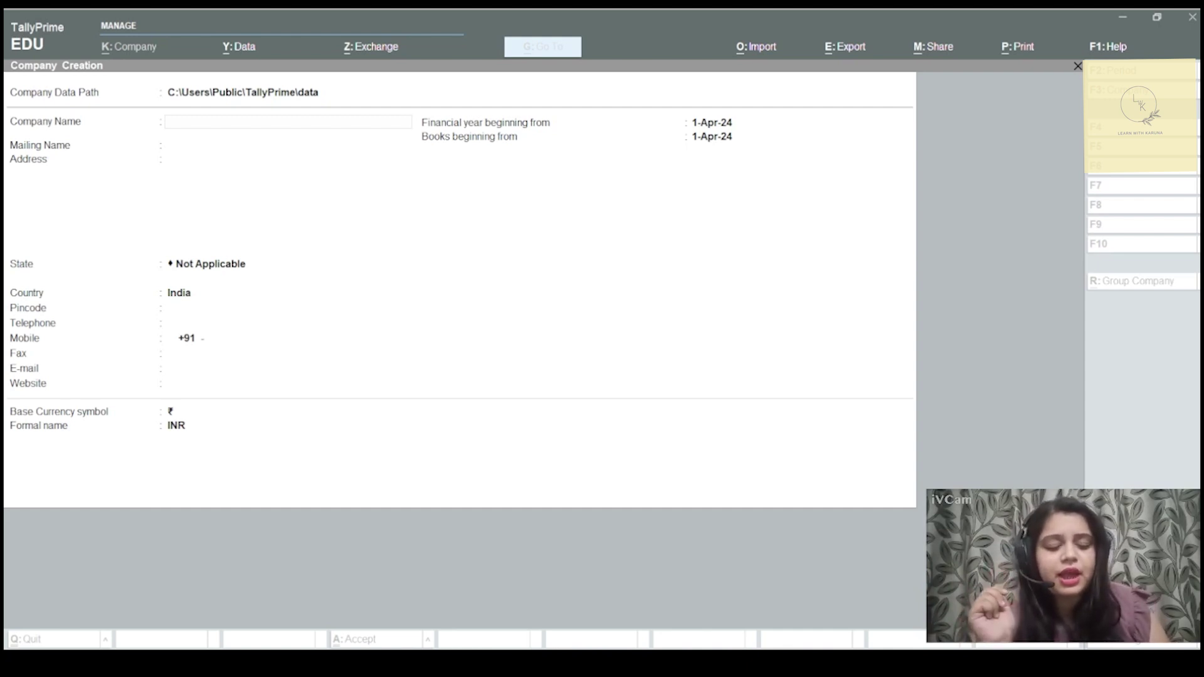
- Create a company named Payroll with Delhi as its state, keeping the remaining company details at their defaults
{"action": "left_click", "coordinate": [288, 122]}
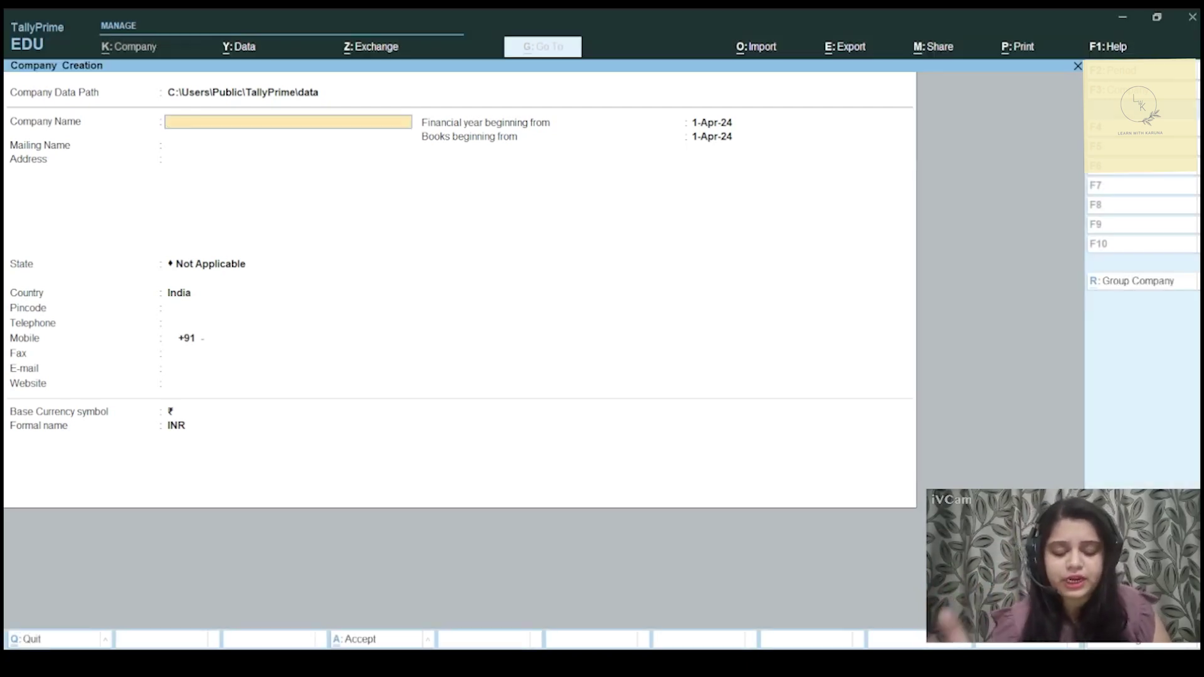
{"action": "type", "text": "Payroll"}
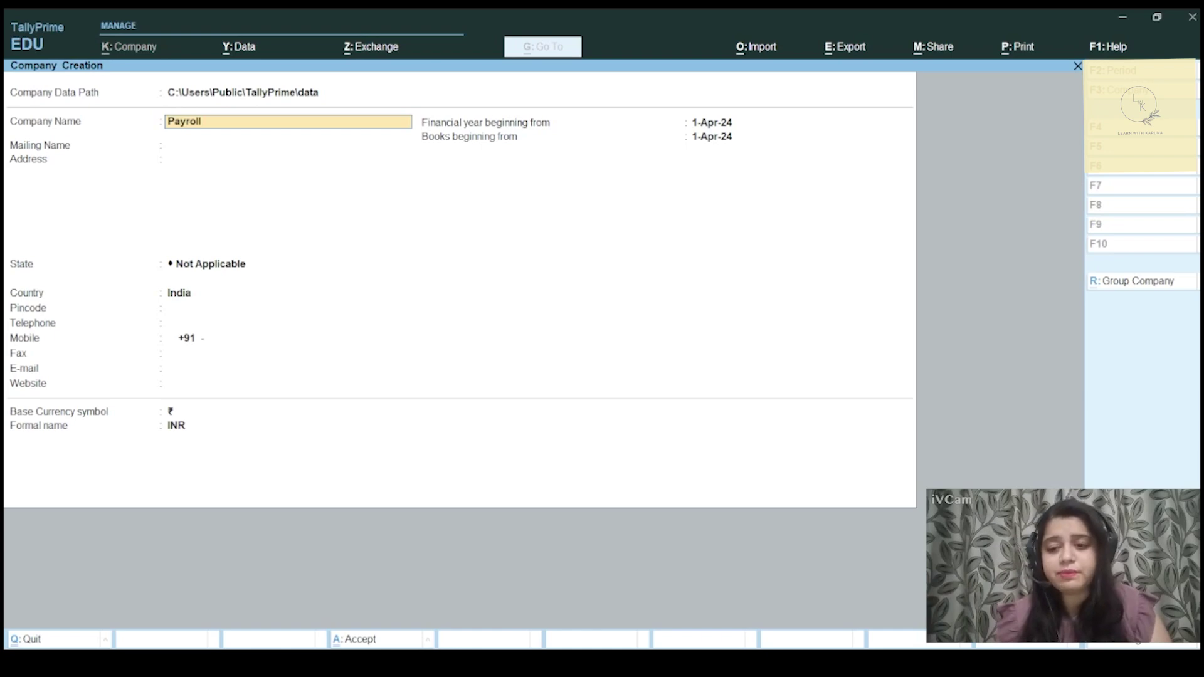
{"action": "key", "text": "Return"}
{"action": "key", "text": "Return"}
{"action": "key", "text": "Return"}
{"action": "type", "text": "De"}
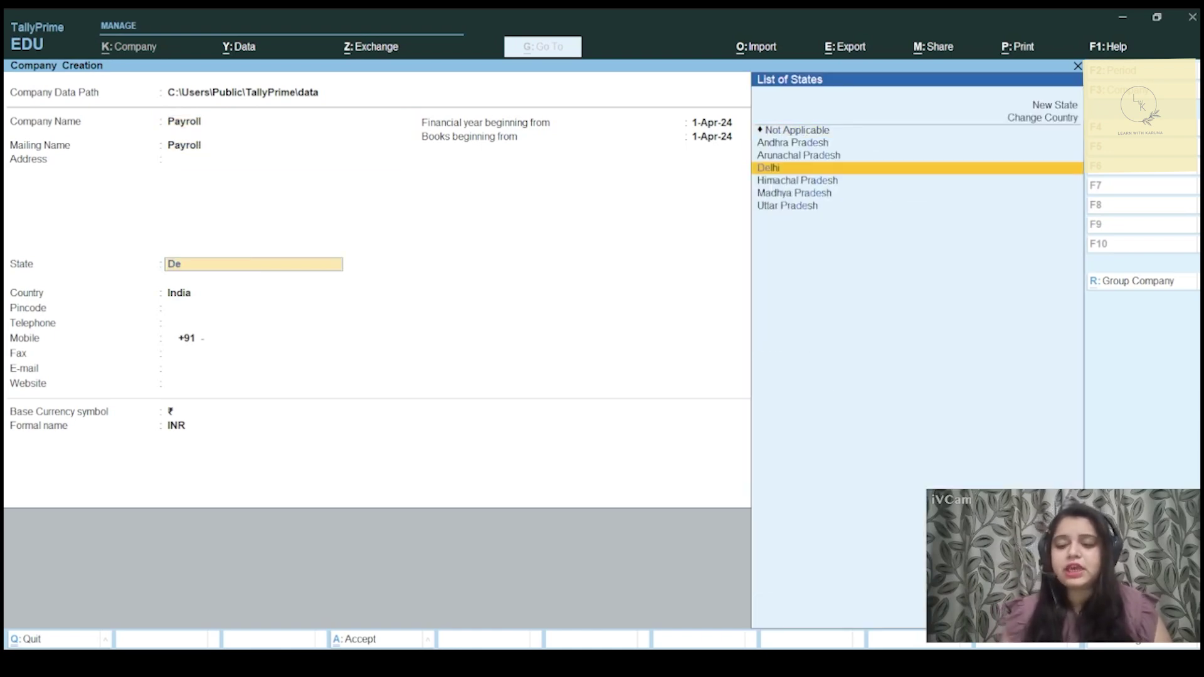
{"action": "key", "text": "Return"}
{"action": "key", "text": "ctrl+a"}
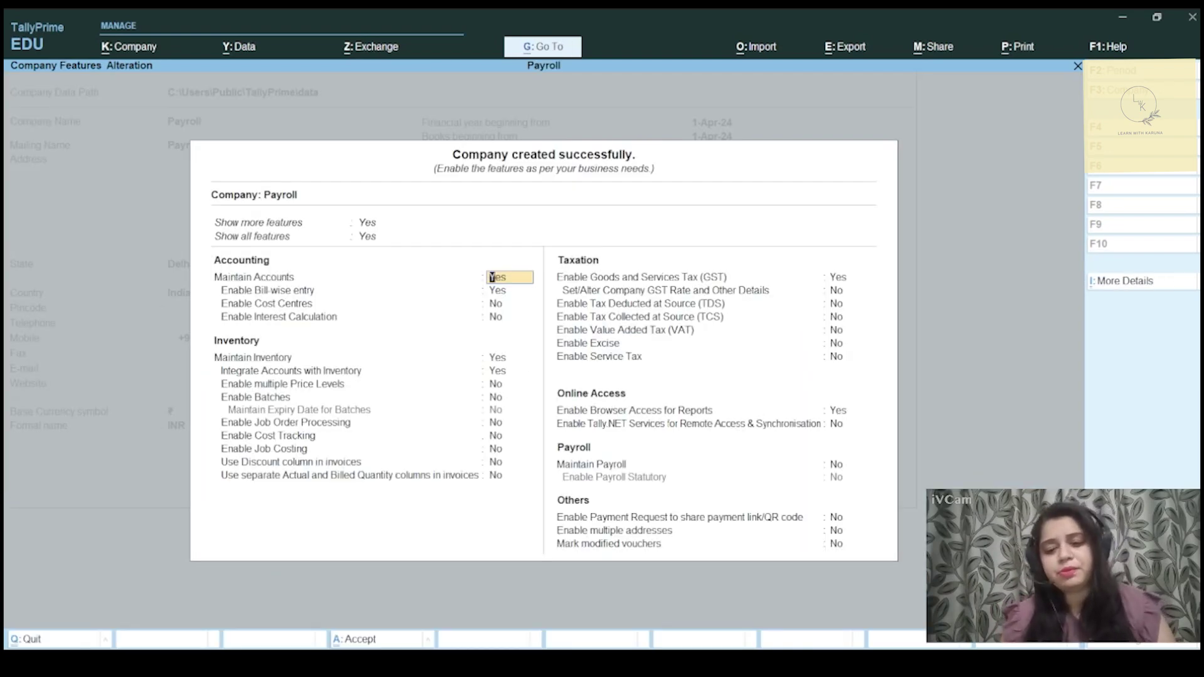
- Set Maintain Payroll to Yes in the new company's features, leave Payroll Statutory at No, and save the features
{"action": "key", "text": "Return"}
{"action": "key", "text": "Return"}
{"action": "key", "text": "Return"}
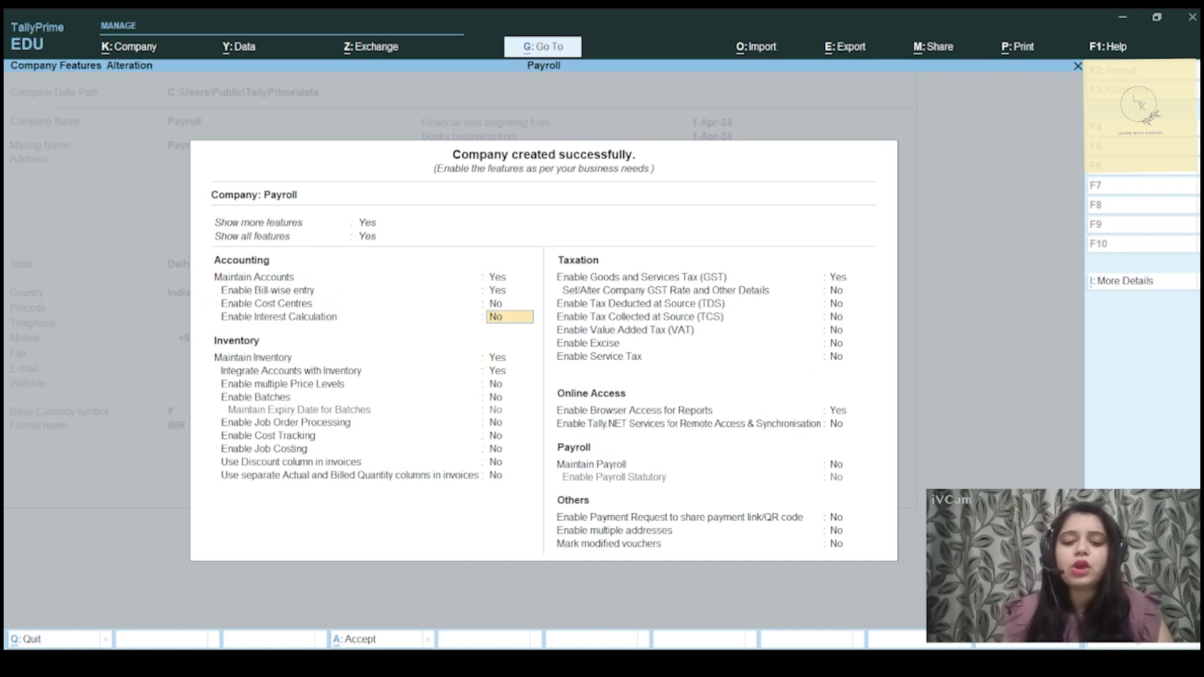
{"action": "key", "text": "Return"}
{"action": "key", "text": "Return"}
{"action": "key", "text": "Return"}
{"action": "key", "text": "Return"}
{"action": "key", "text": "Return"}
{"action": "key", "text": "Return"}
{"action": "key", "text": "Return"}
{"action": "key", "text": "Return"}
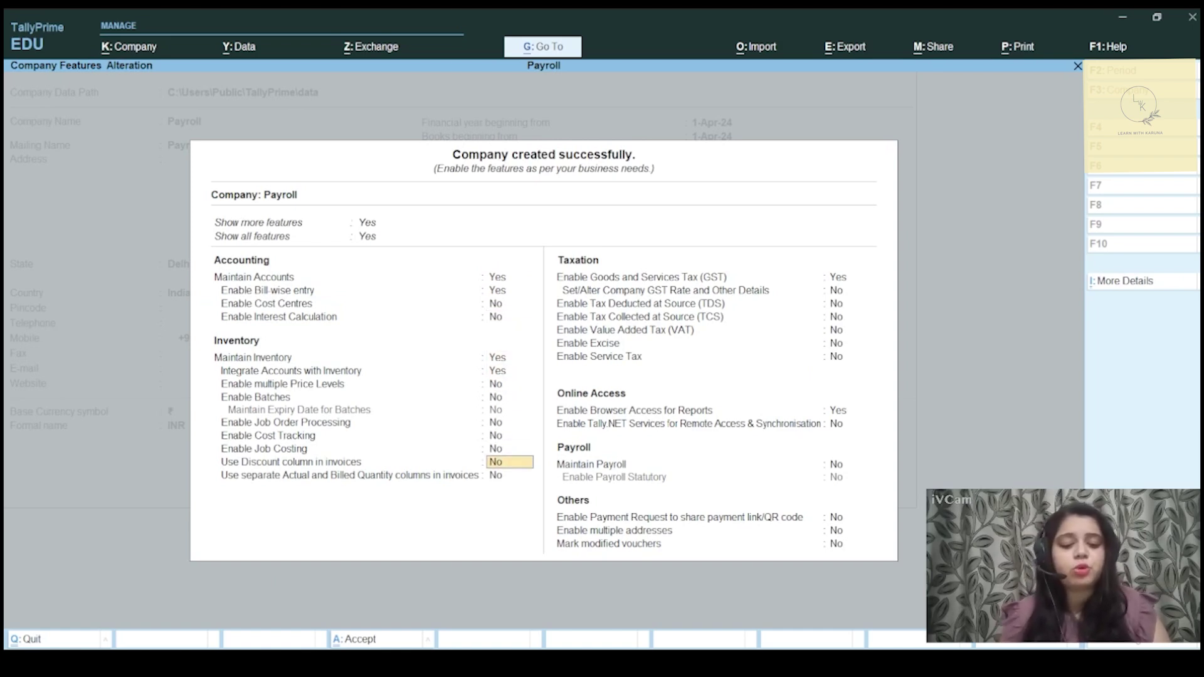
{"action": "key", "text": "Return"}
{"action": "key", "text": "Return"}
{"action": "key", "text": "Return"}
{"action": "key", "text": "ctrl+a"}
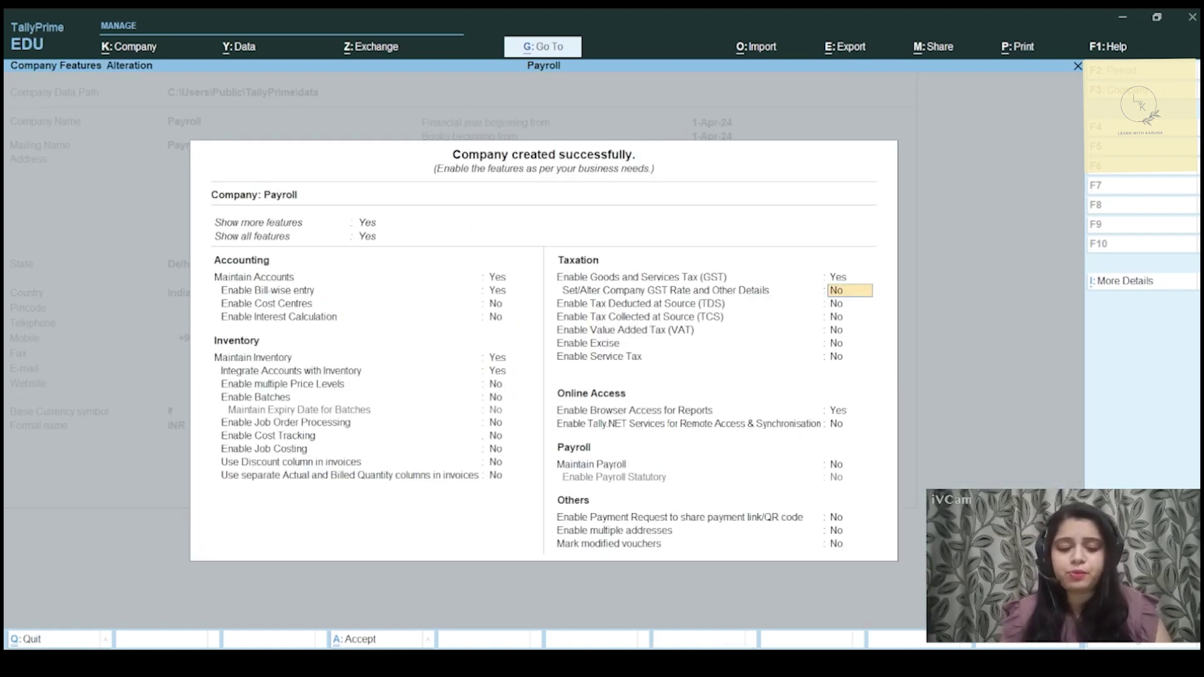
{"action": "key", "text": "Return"}
{"action": "key", "text": "Return"}
{"action": "key", "text": "Return"}
{"action": "key", "text": "Return"}
{"action": "key", "text": "Return"}
{"action": "key", "text": "Return"}
{"action": "key", "text": "Return"}
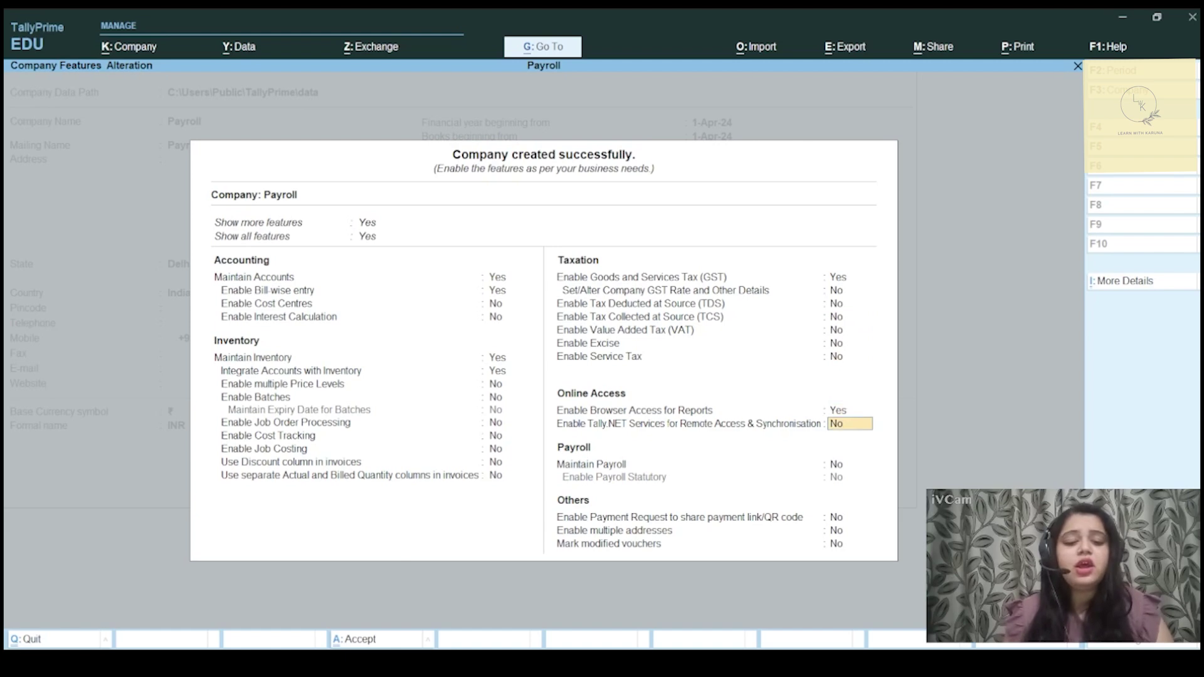
{"action": "key", "text": "Return"}
{"action": "type", "text": "Yes"}
{"action": "key", "text": "Return"}
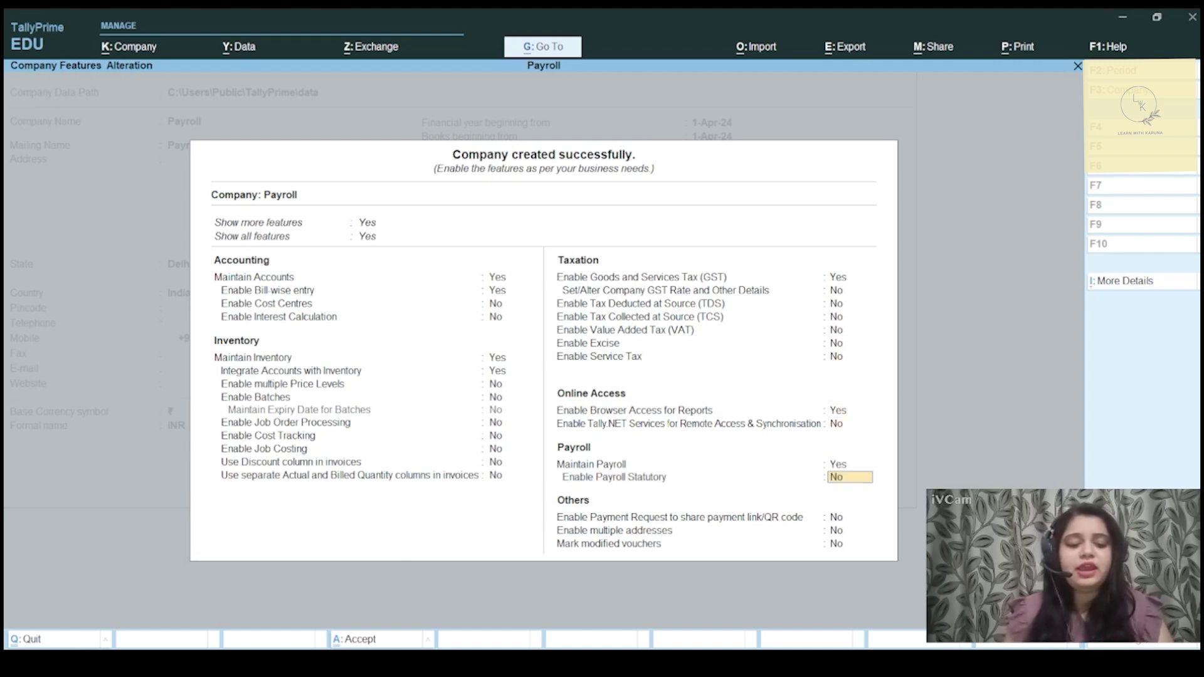
{"action": "key", "text": "ctrl+a"}
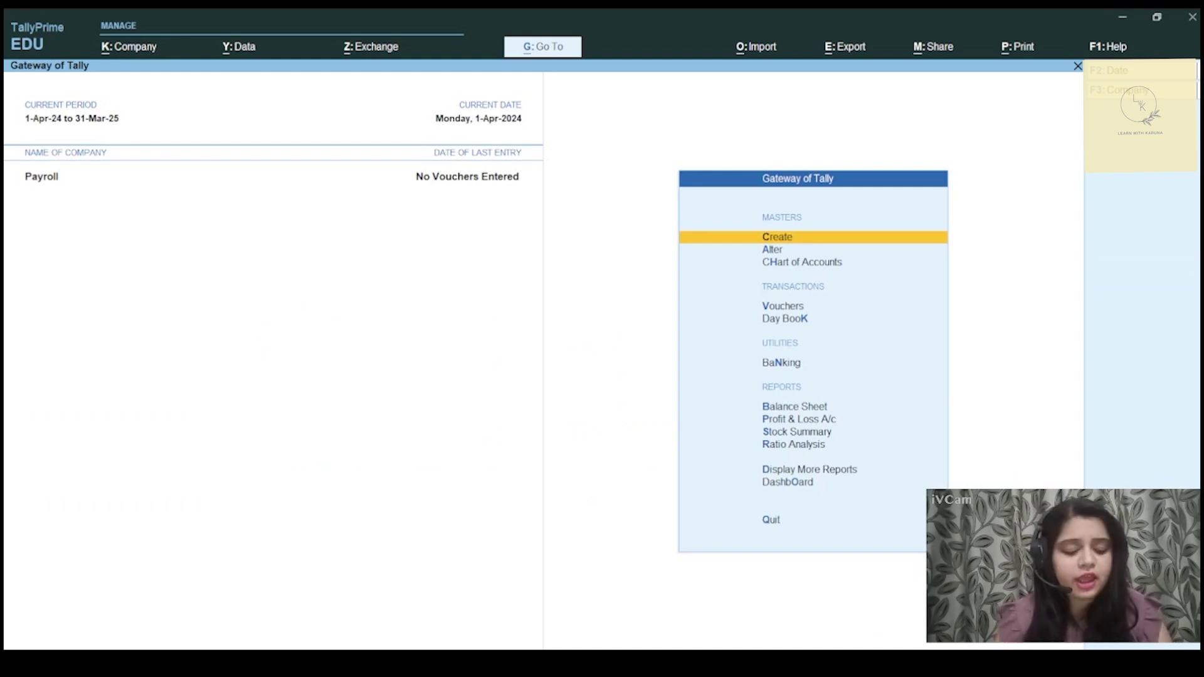
- Create an employee group named Admin under Primary, without defining salary details
{"action": "key", "text": "Return"}
{"action": "key", "text": "Down"}
{"action": "key", "text": "Down"}
{"action": "key", "text": "Down"}
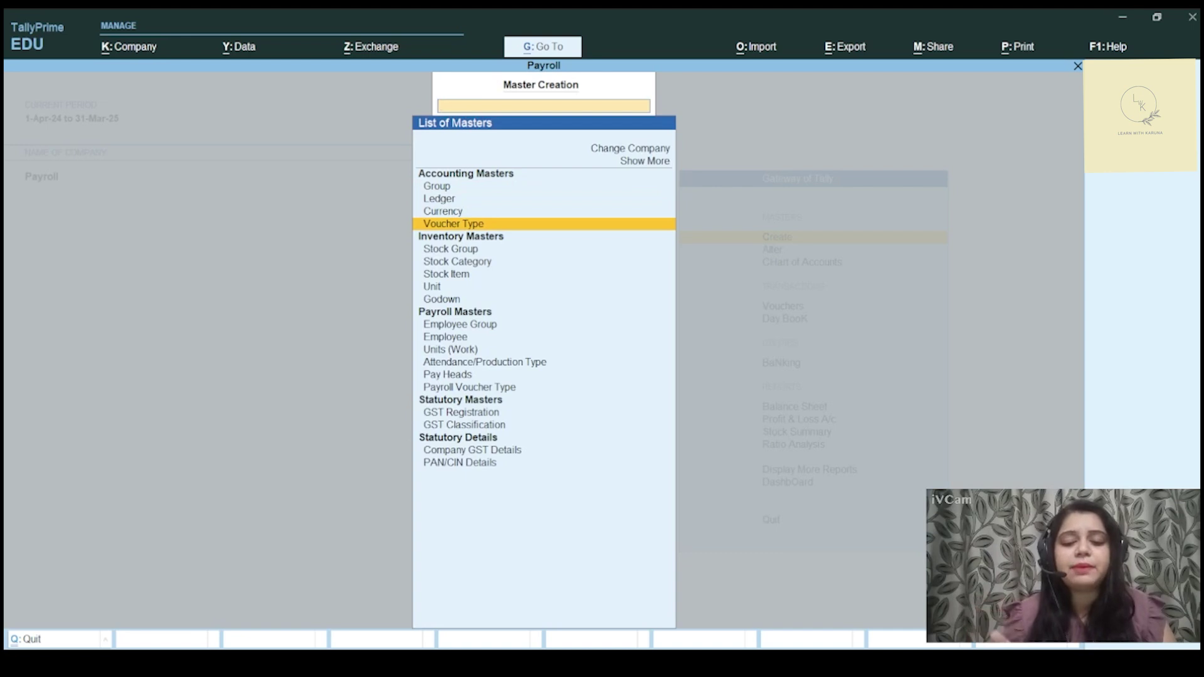
{"action": "key", "text": "Down"}
{"action": "key", "text": "Down"}
{"action": "key", "text": "Down"}
{"action": "key", "text": "Down"}
{"action": "key", "text": "Down"}
{"action": "key", "text": "Down"}
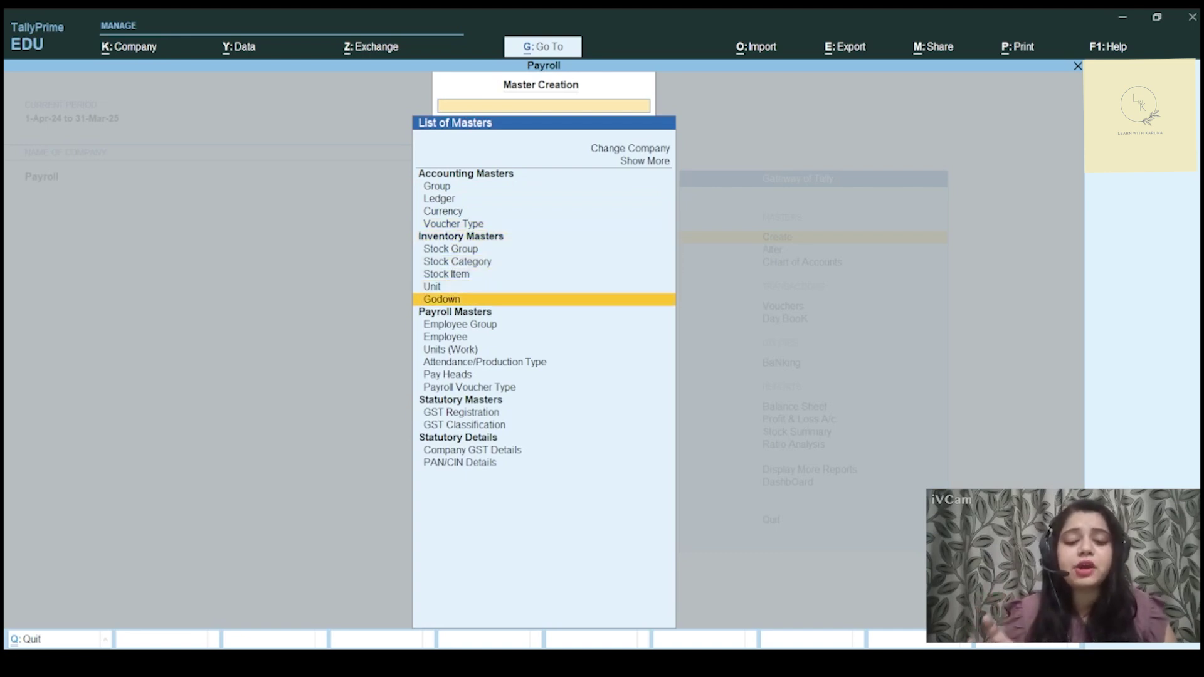
{"action": "key", "text": "Down"}
{"action": "key", "text": "Down"}
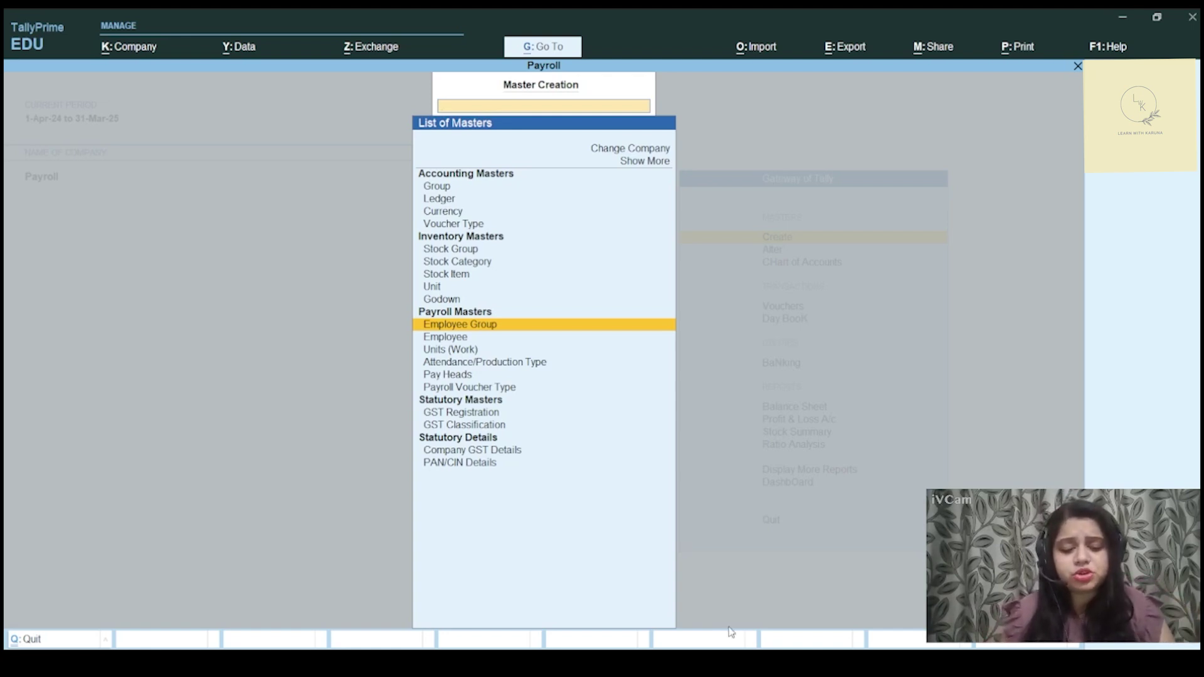
{"action": "left_click", "coordinate": [731, 662]}
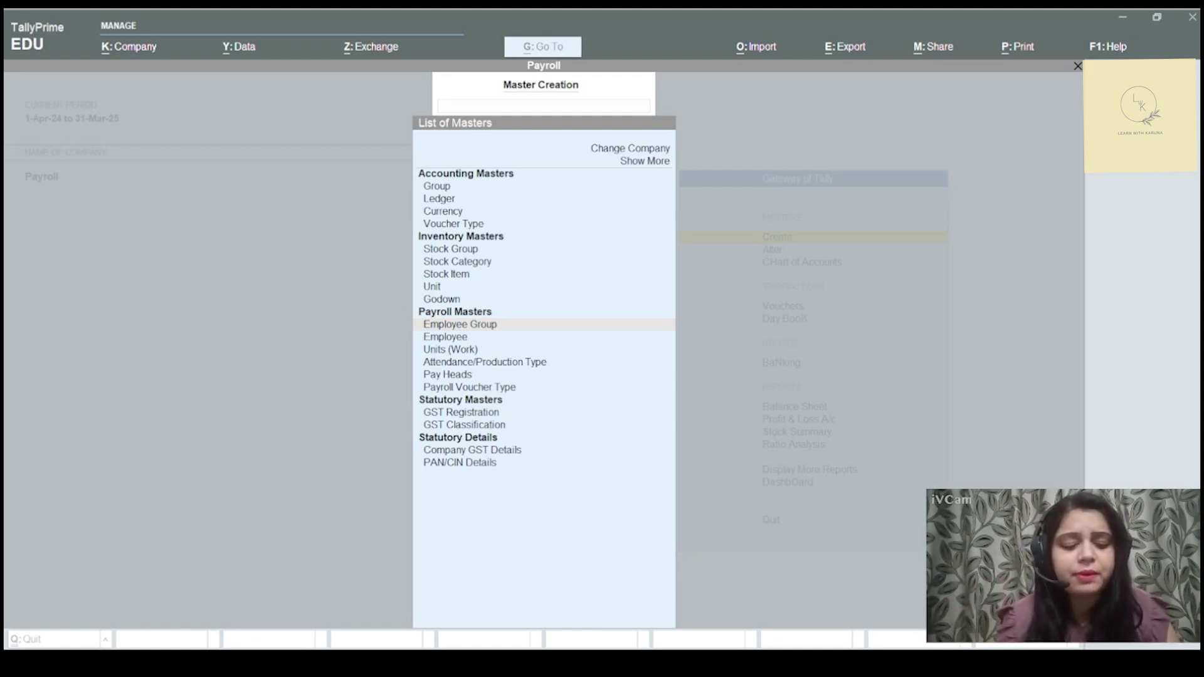
{"action": "left_click", "coordinate": [691, 542]}
{"action": "key", "text": "Return"}
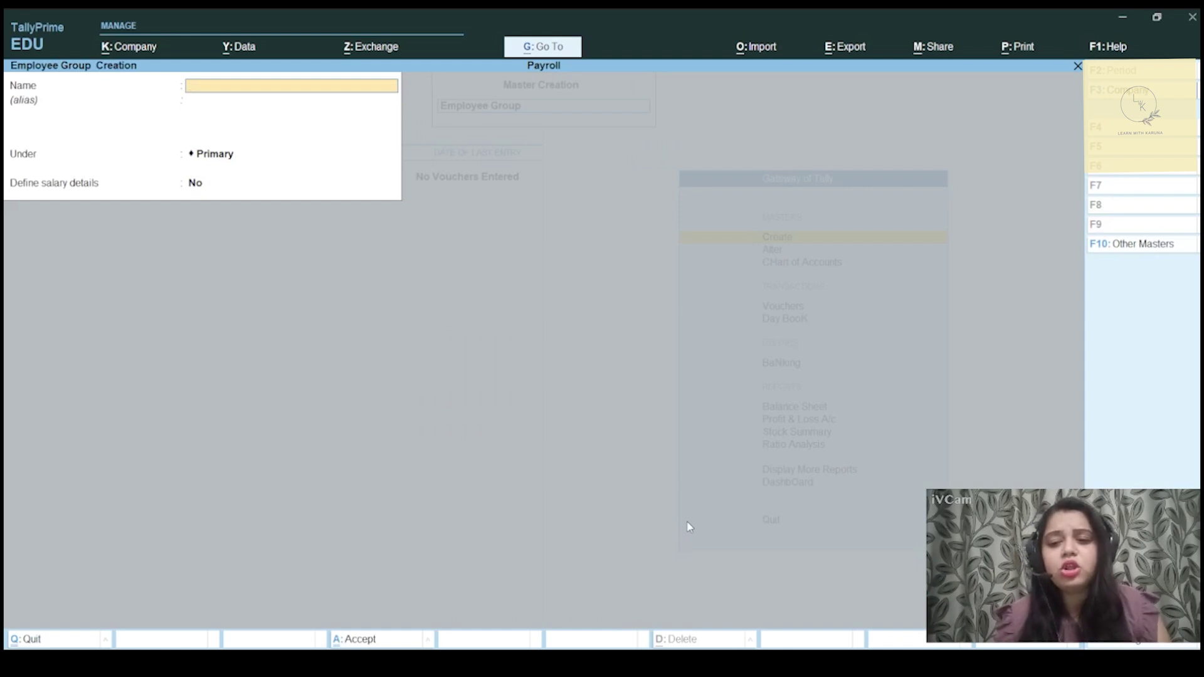
{"action": "type", "text": "Admin"}
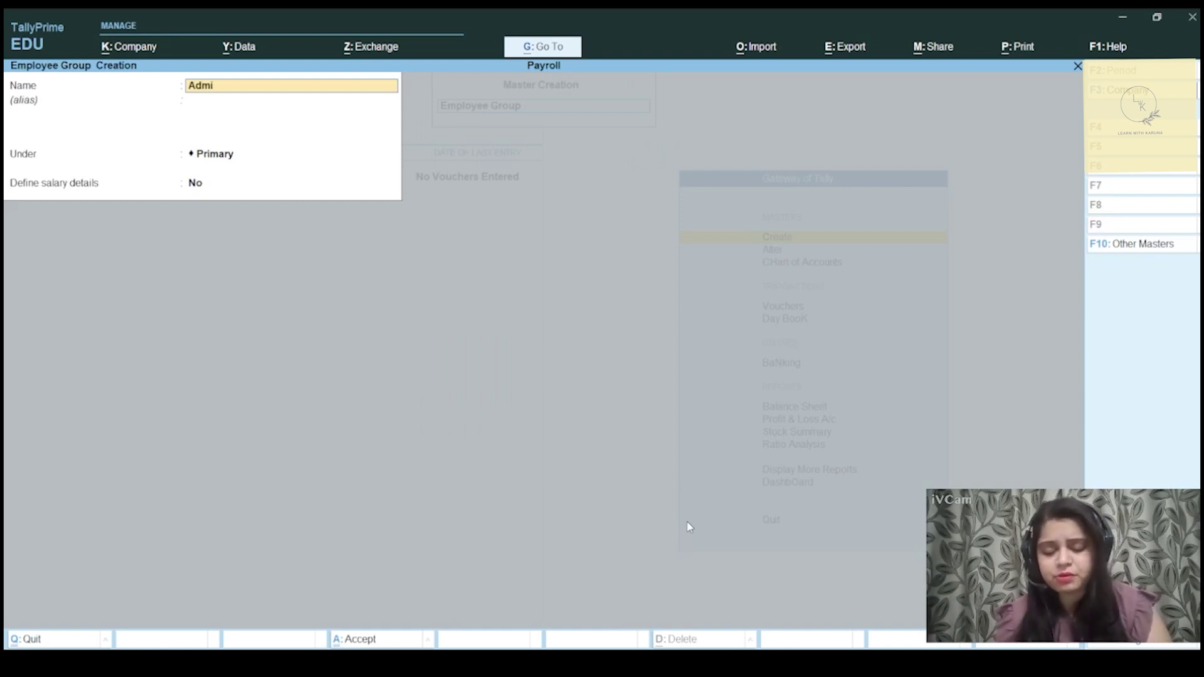
{"action": "key", "text": "Return"}
{"action": "key", "text": "Return"}
{"action": "key", "text": "Return"}
{"action": "key", "text": "Return"}
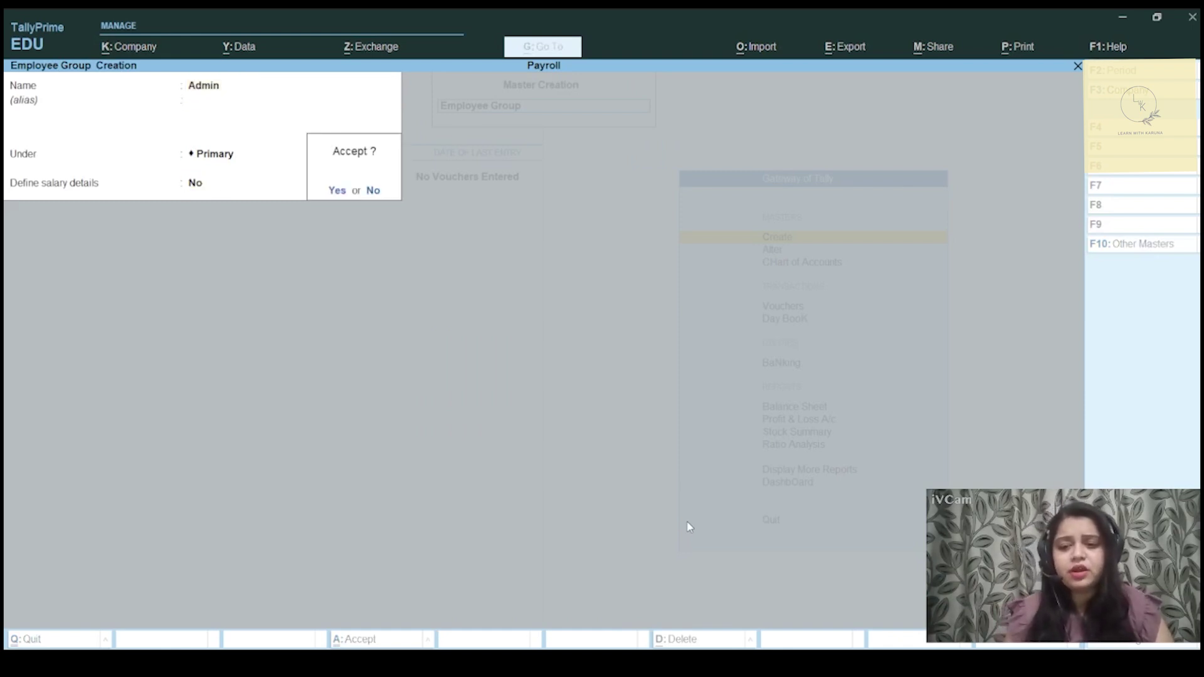
{"action": "key", "text": "Return"}
- Create a second employee group named Hr Dept under Primary and leave employee group creation
{"action": "type", "text": "Hr"}
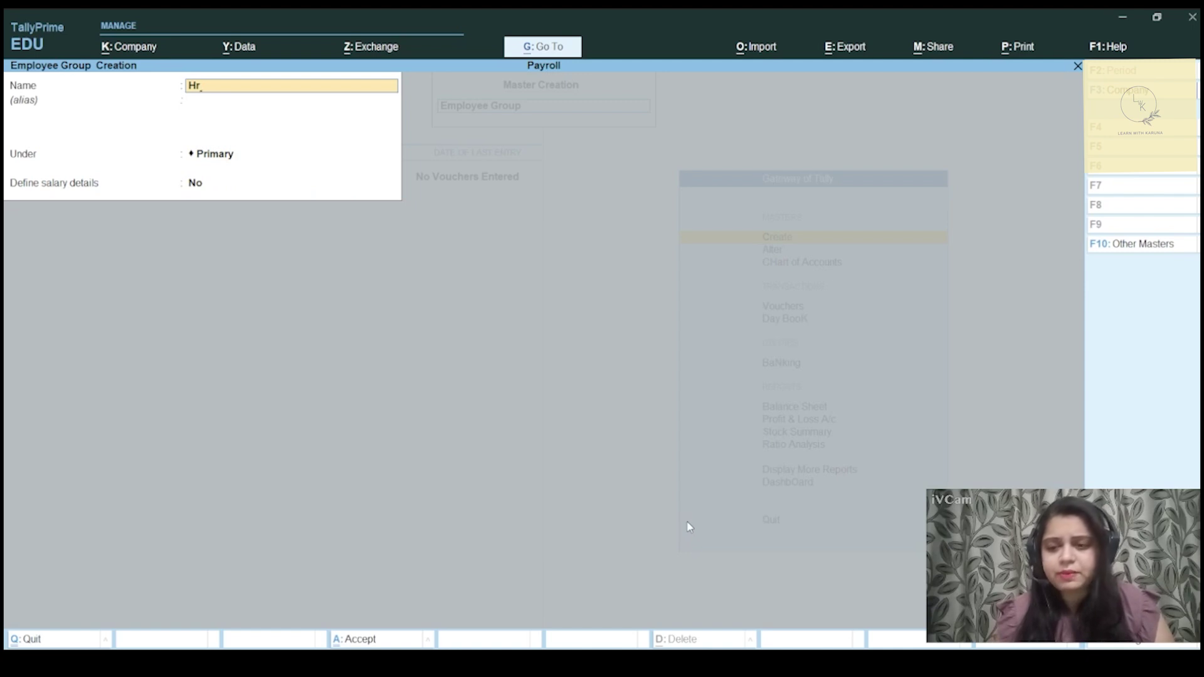
{"action": "type", "text": " Dept"}
{"action": "key", "text": "Return"}
{"action": "key", "text": "Return"}
{"action": "key", "text": "Return"}
{"action": "key", "text": "Return"}
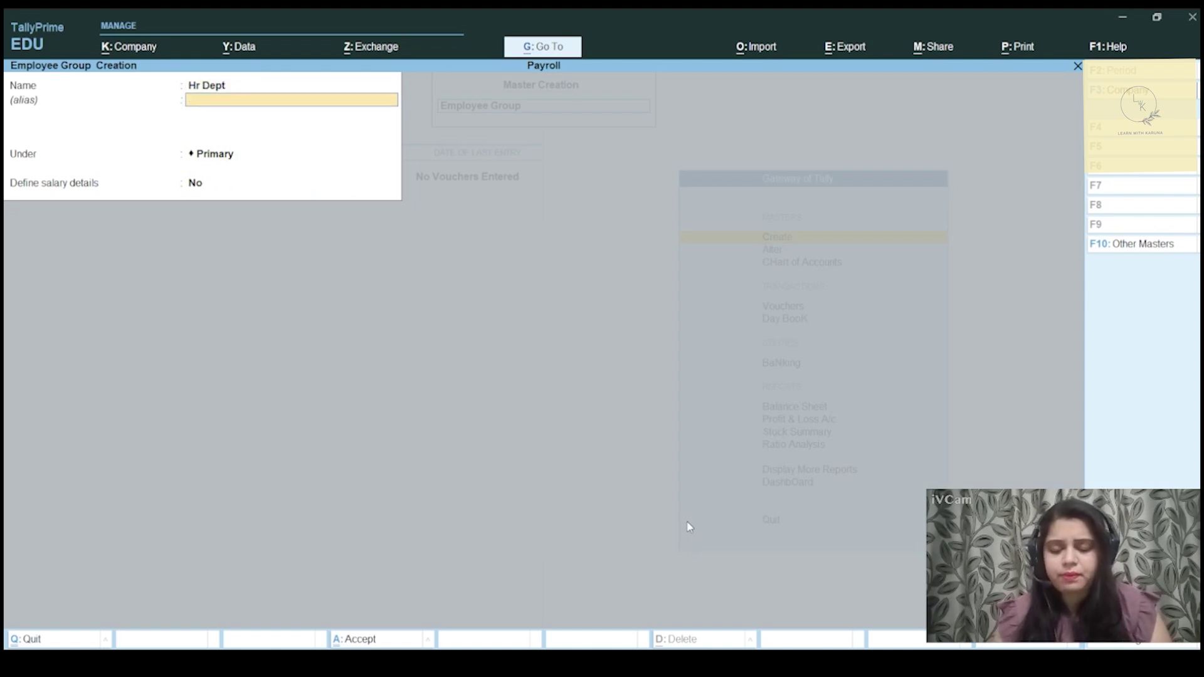
{"action": "key", "text": "Return"}
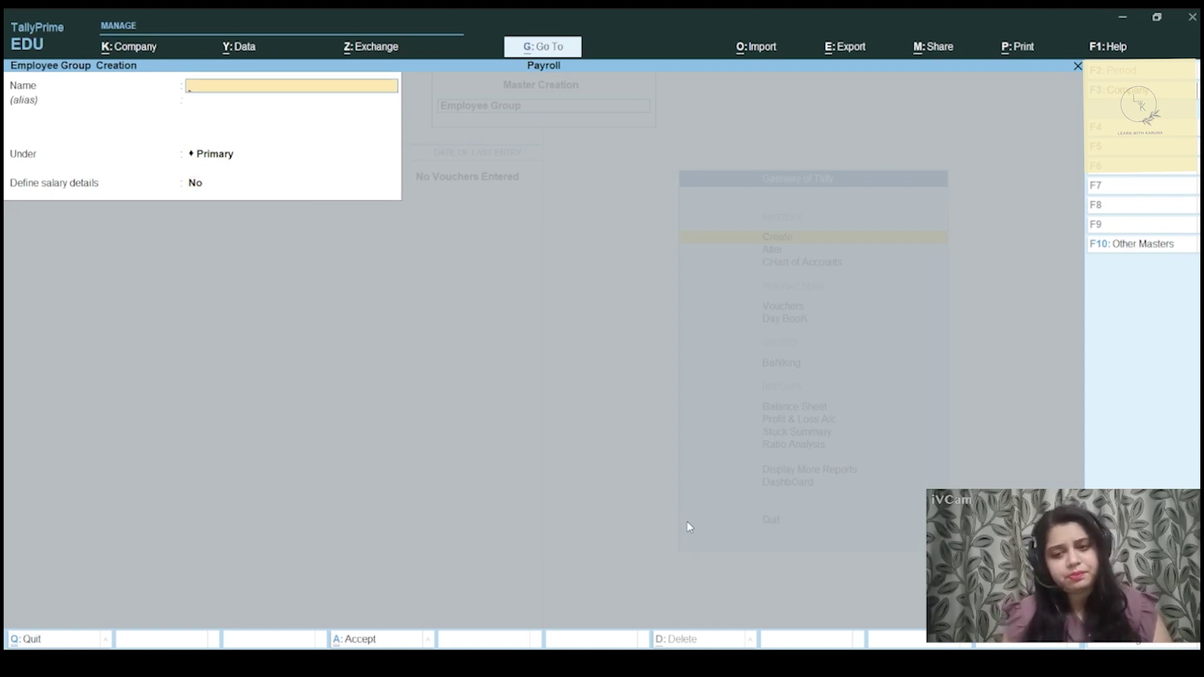
{"action": "key", "text": "Escape"}
{"action": "key", "text": "Return"}
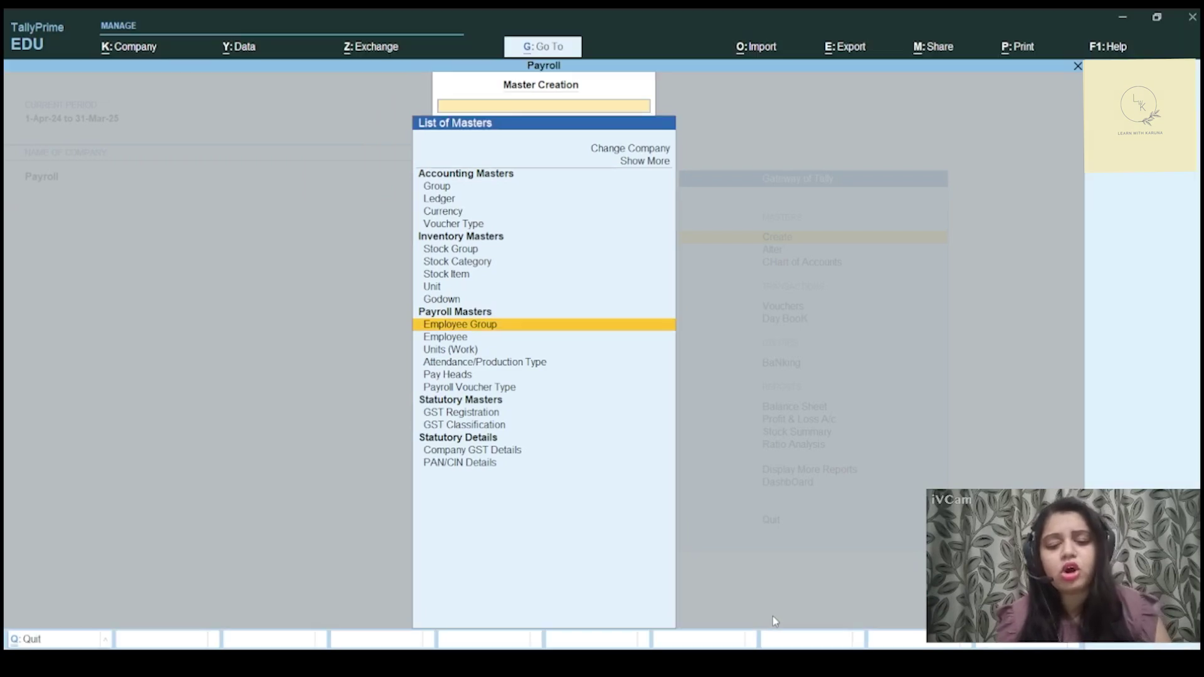
- Start a new employee record with the employee's name under the Admin group, joining date 1-Apr-2024 and no salary details
{"action": "key", "text": "Down"}
{"action": "key", "text": "Return"}
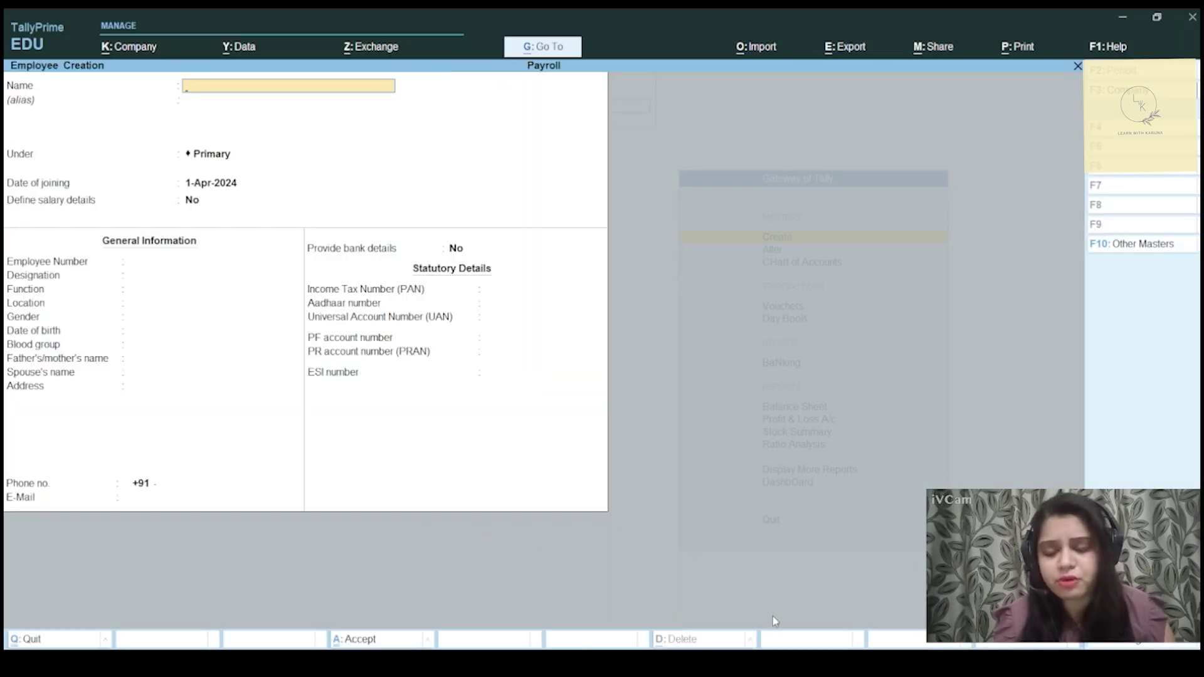
{"action": "type", "text": "A"}
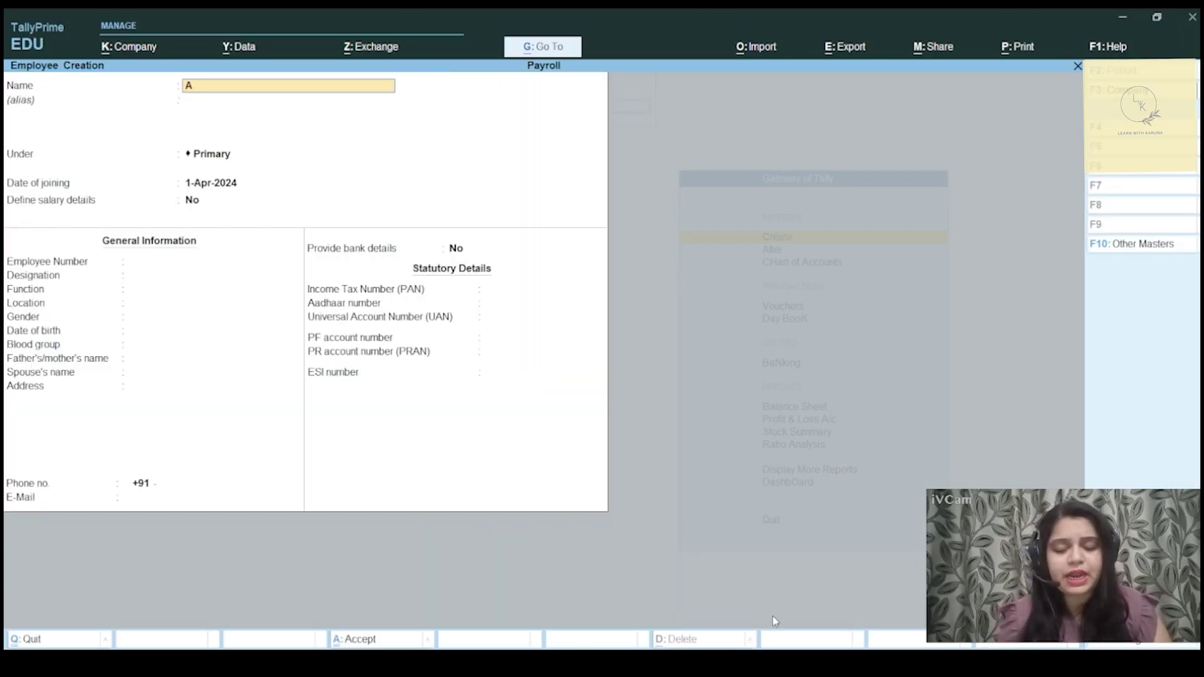
{"action": "key", "text": "Return"}
{"action": "type", "text": "Ad"}
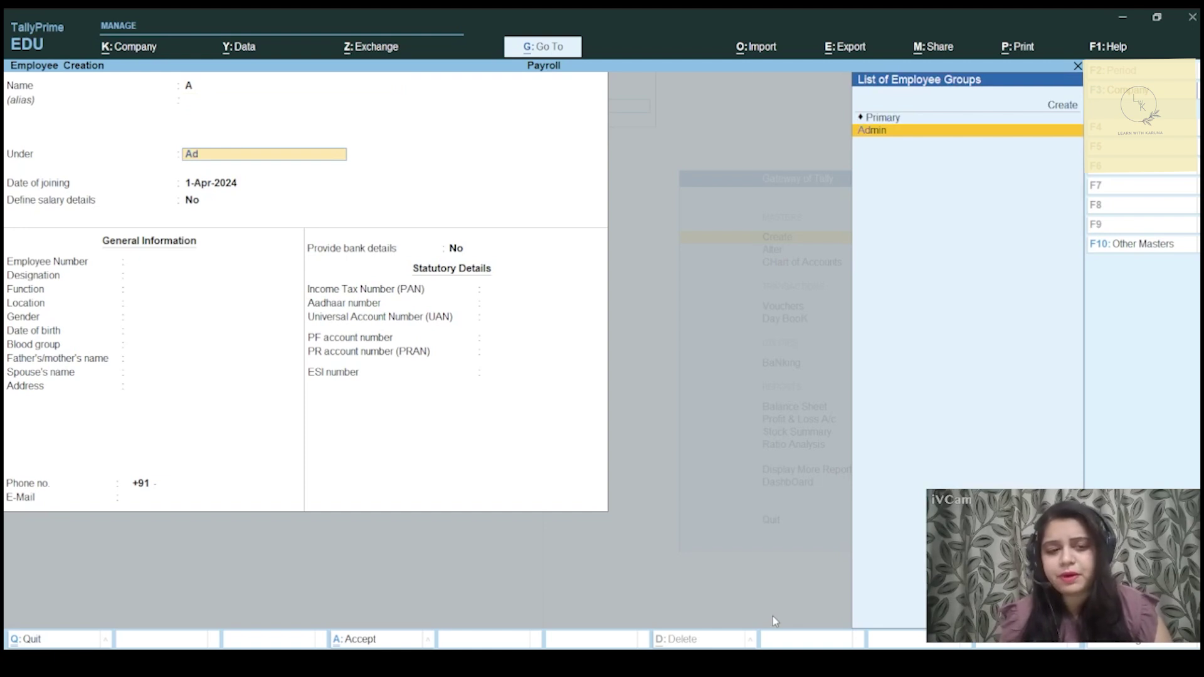
{"action": "key", "text": "Return"}
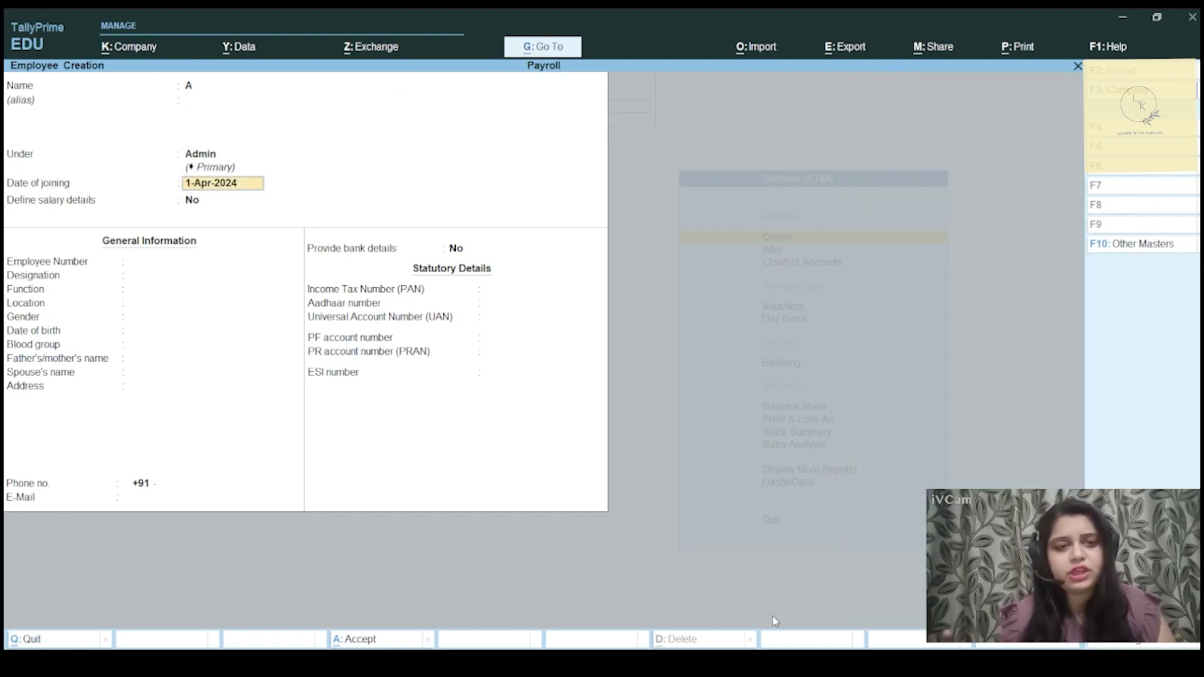
{"action": "key", "text": "Return"}
{"action": "key", "text": "Return"}
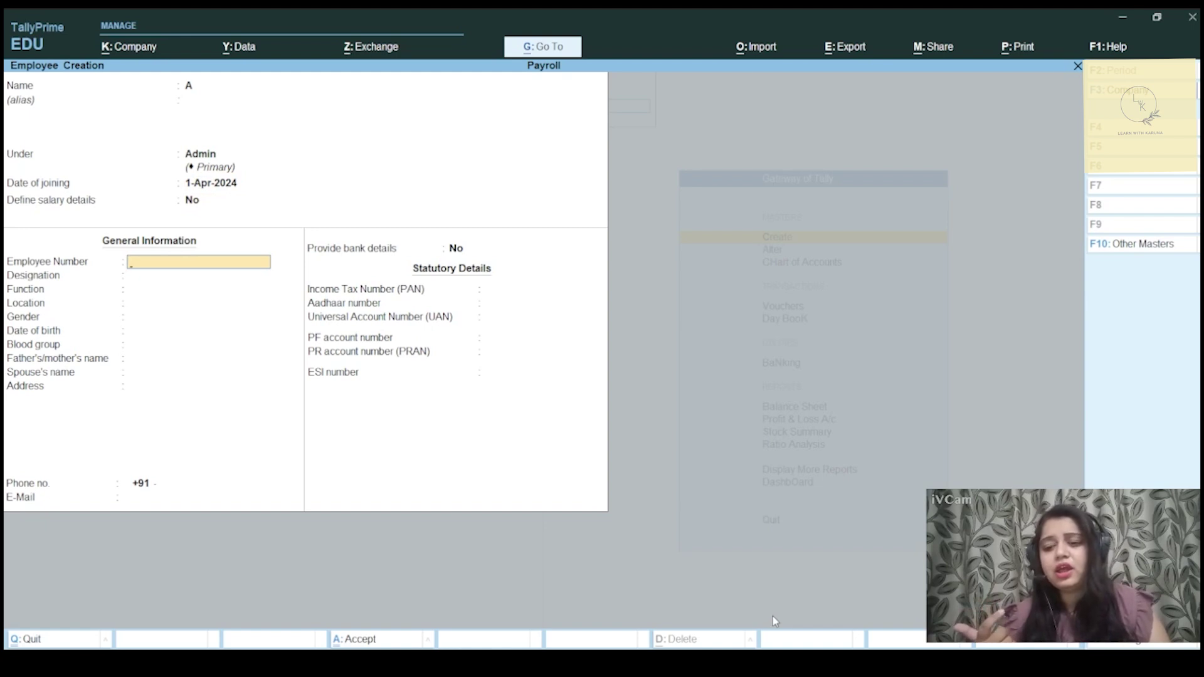
- Enter the employee number, designation Accountant, function Managing Accounting and location West in the employee's general information
{"action": "type", "text": "101"}
{"action": "key", "text": "Return"}
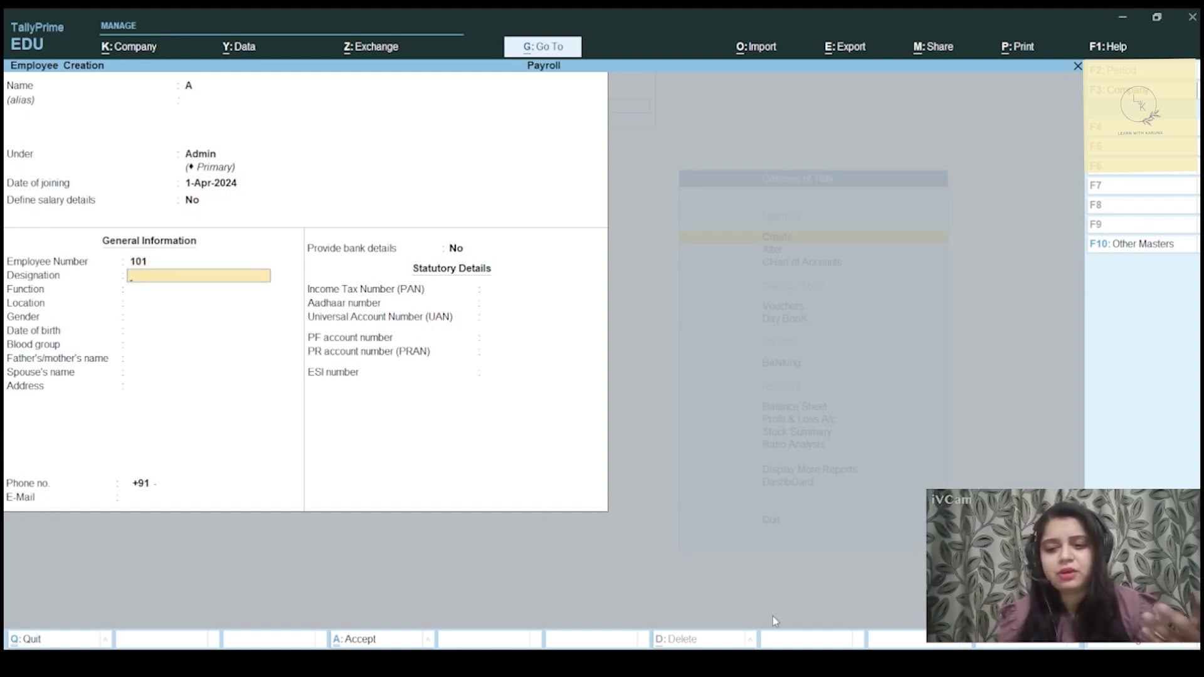
{"action": "type", "text": "Accountant"}
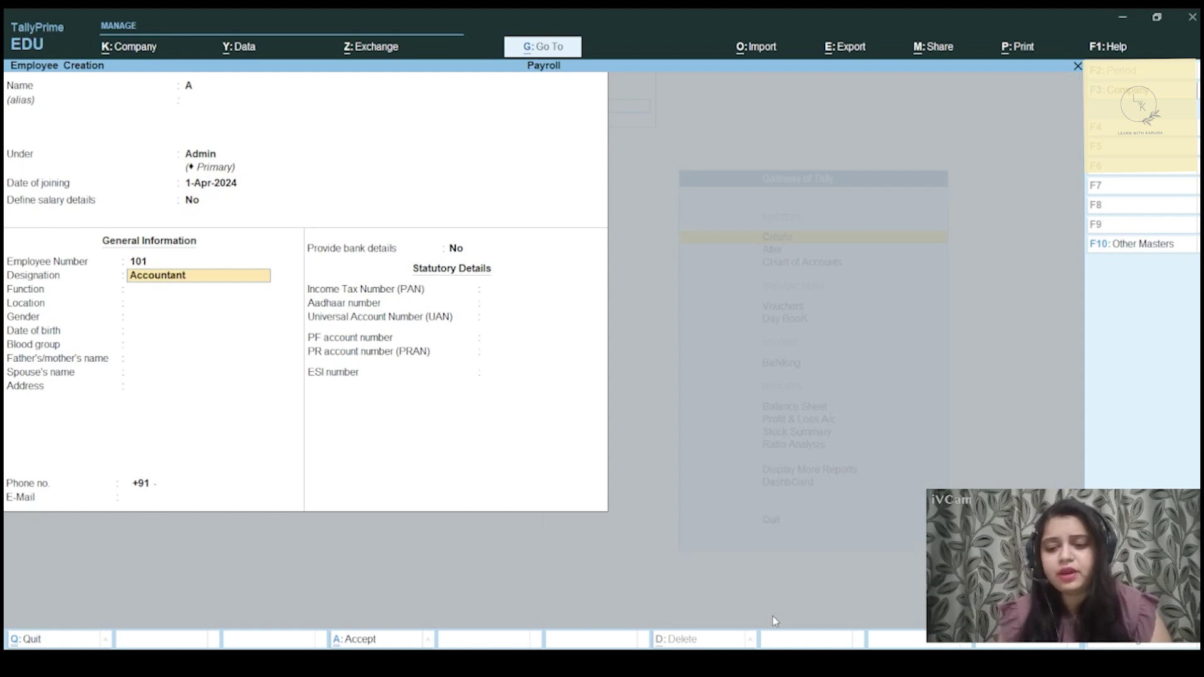
{"action": "key", "text": "Return"}
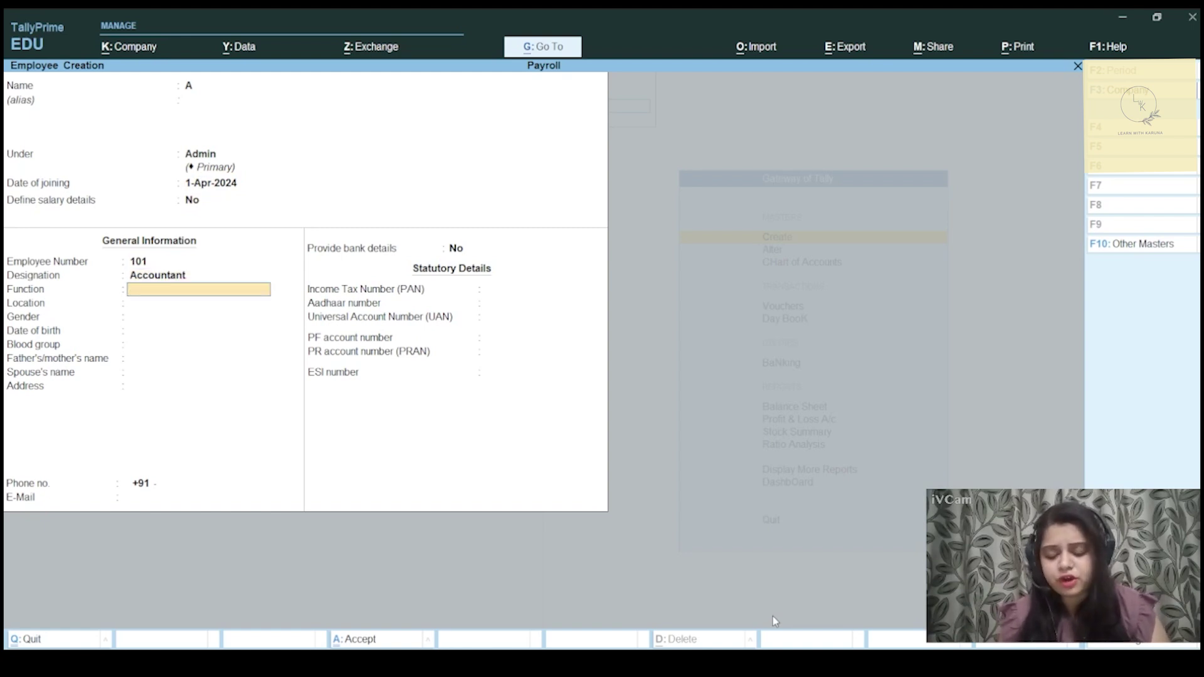
{"action": "type", "text": "Managing a"}
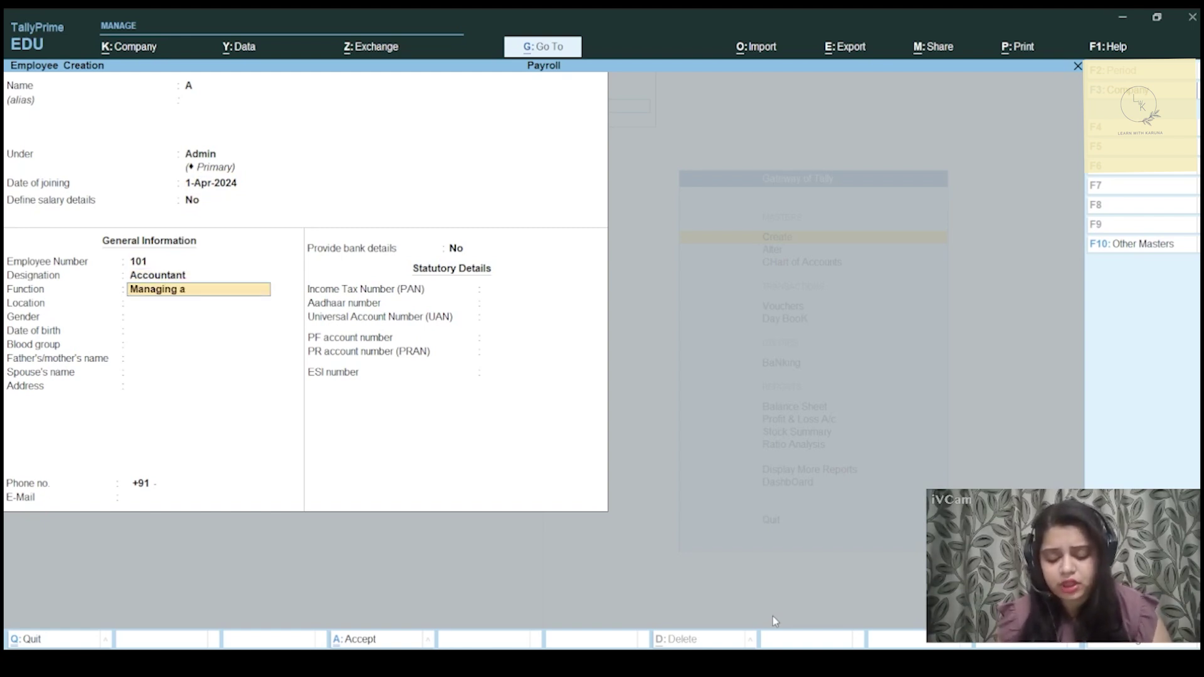
{"action": "type", "text": "ccounting"}
{"action": "key", "text": "Return"}
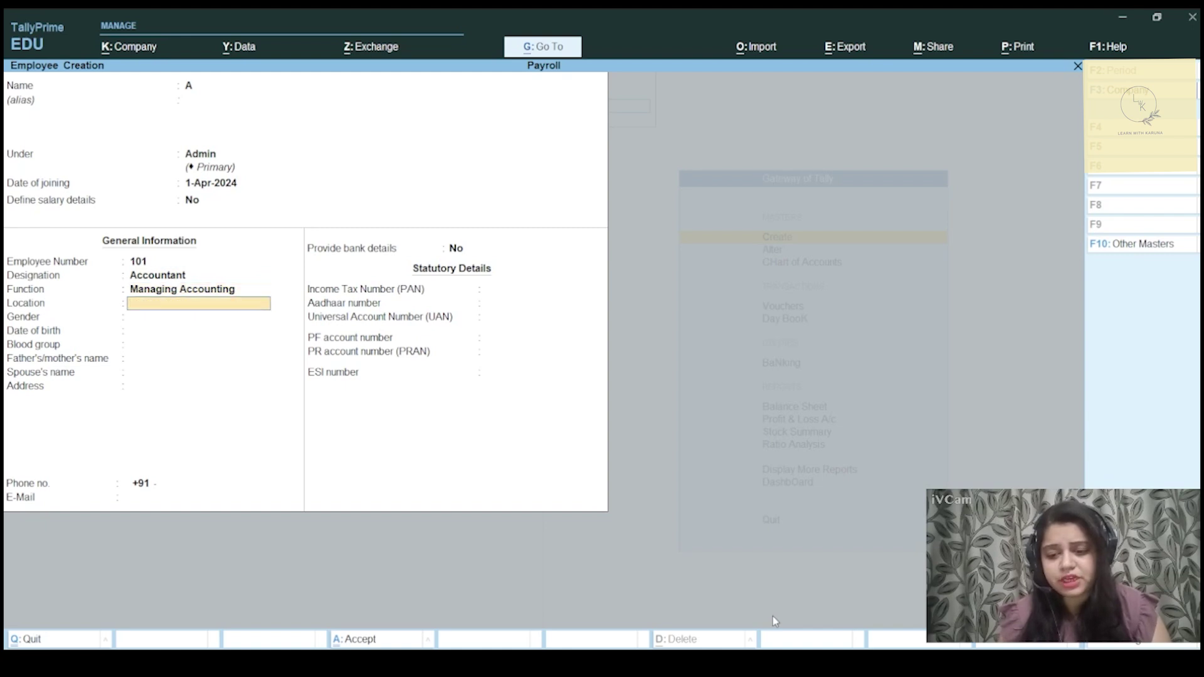
{"action": "type", "text": "West"}
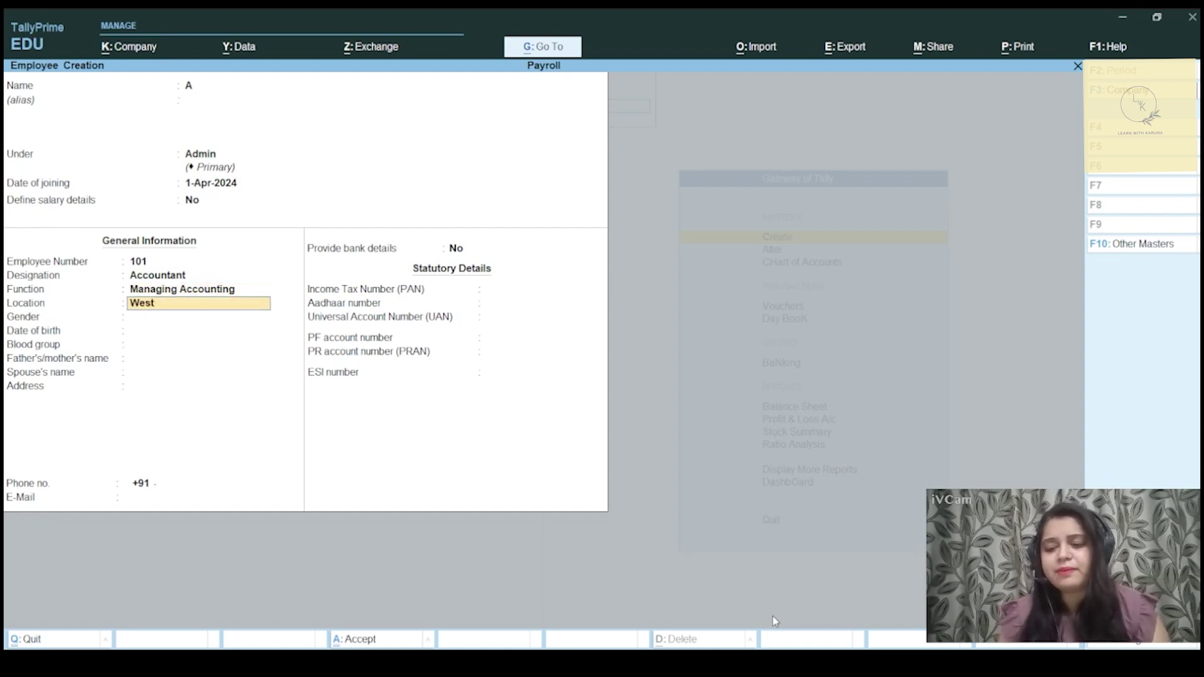
{"action": "key", "text": "Return"}
- Set the employee's gender to Male and enter the date of birth in the general information
{"action": "key", "text": "Down"}
{"action": "key", "text": "Down"}
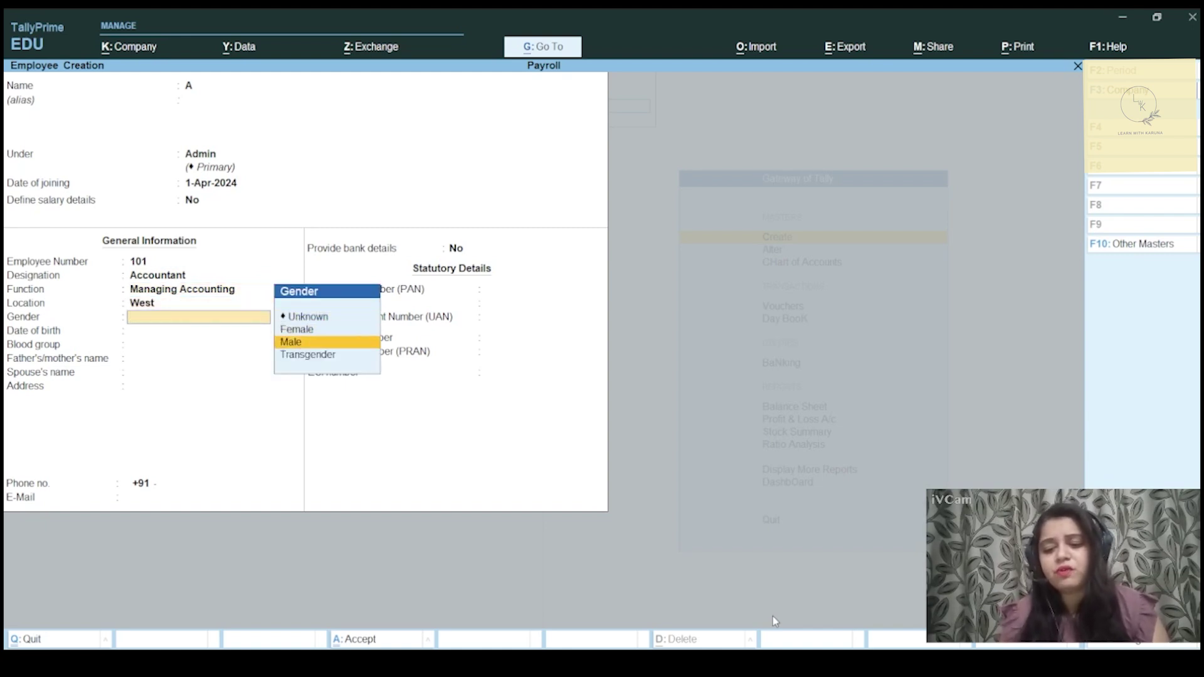
{"action": "key", "text": "Return"}
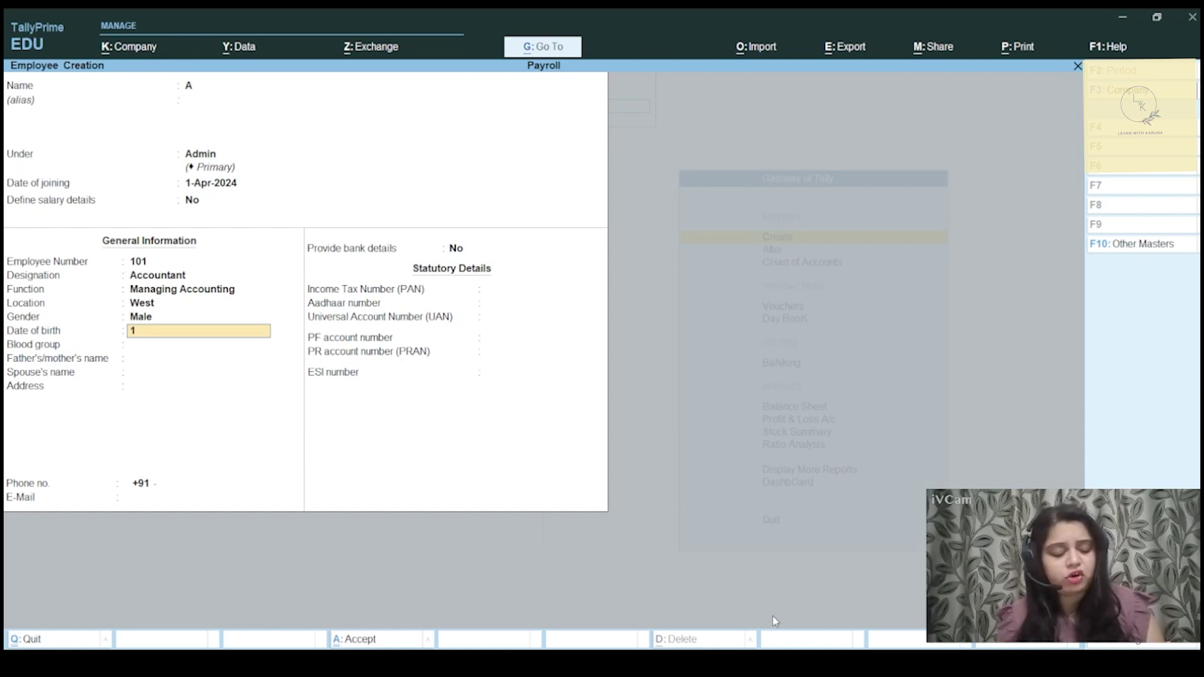
{"action": "type", "text": "1.4.19963"}
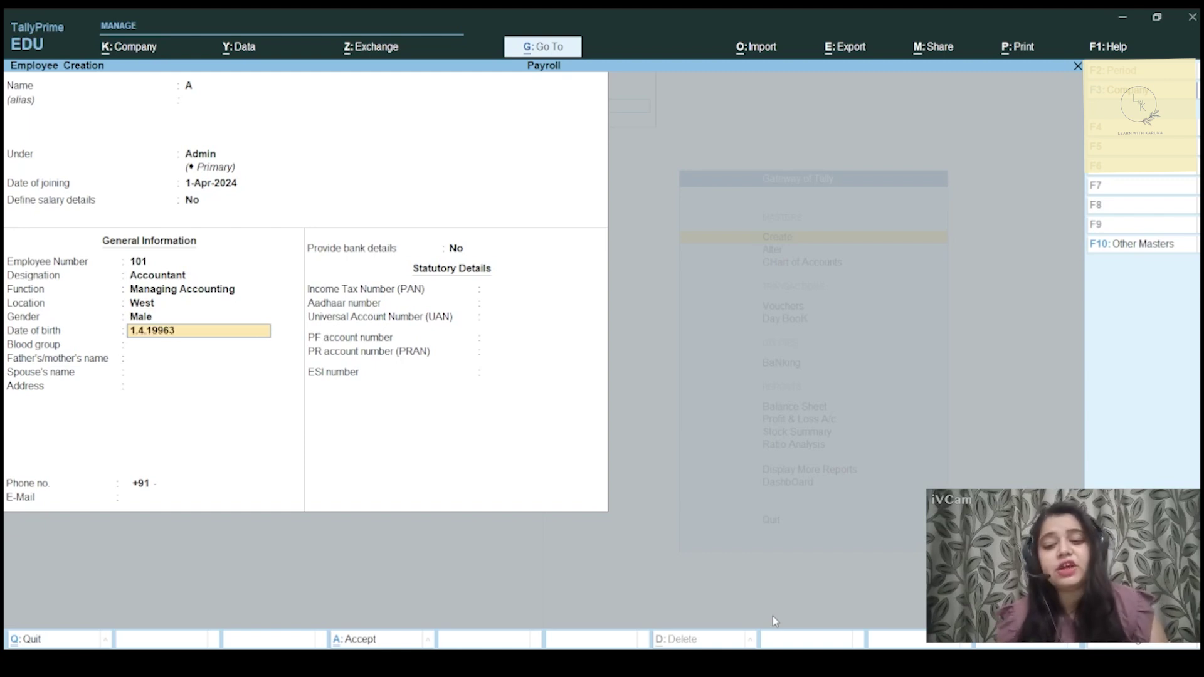
{"action": "key", "text": "BackSpace"}
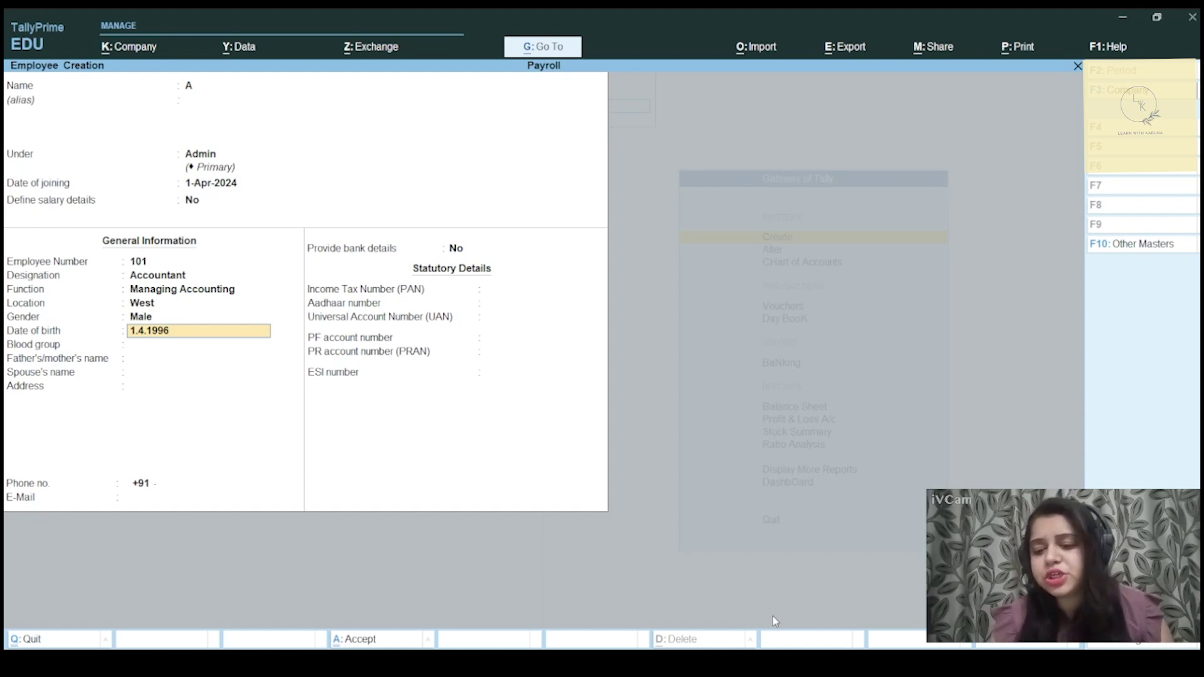
{"action": "key", "text": "Return"}
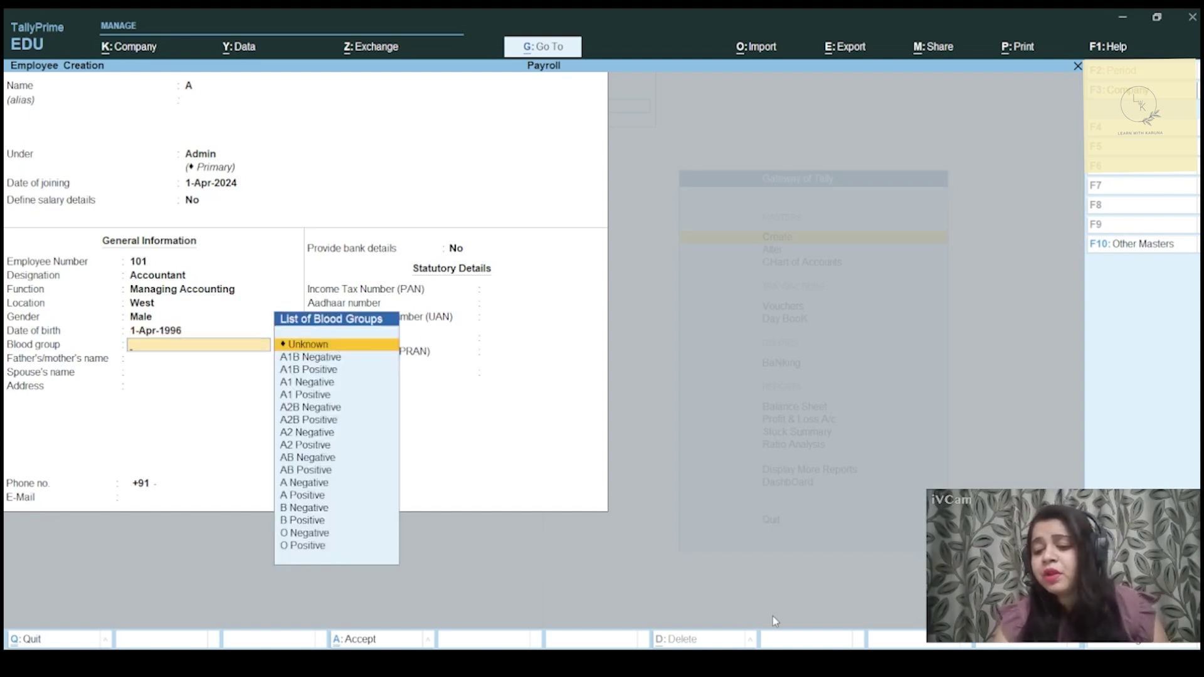
- Set the blood group to A Positive, fill in the father's/mother's name and save the employee record
{"action": "key", "text": "Down"}
{"action": "key", "text": "Down"}
{"action": "key", "text": "Down"}
{"action": "key", "text": "Down"}
{"action": "key", "text": "Down"}
{"action": "key", "text": "Down"}
{"action": "key", "text": "Down"}
{"action": "key", "text": "Down"}
{"action": "key", "text": "Down"}
{"action": "key", "text": "Down"}
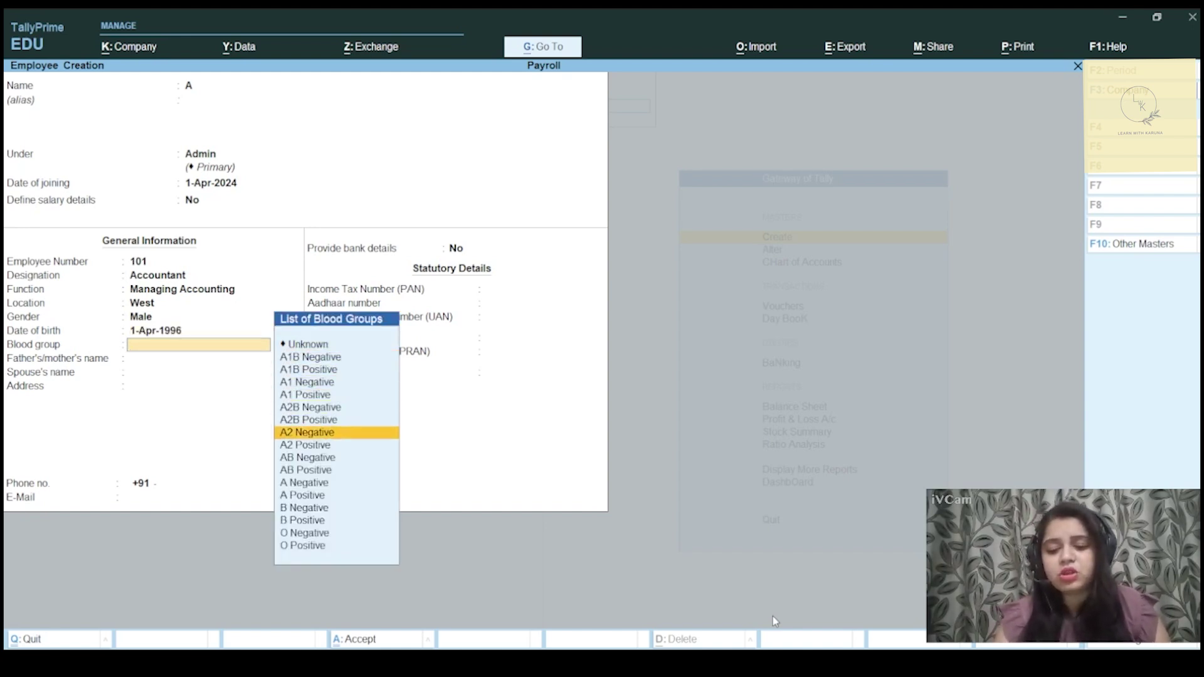
{"action": "key", "text": "Return"}
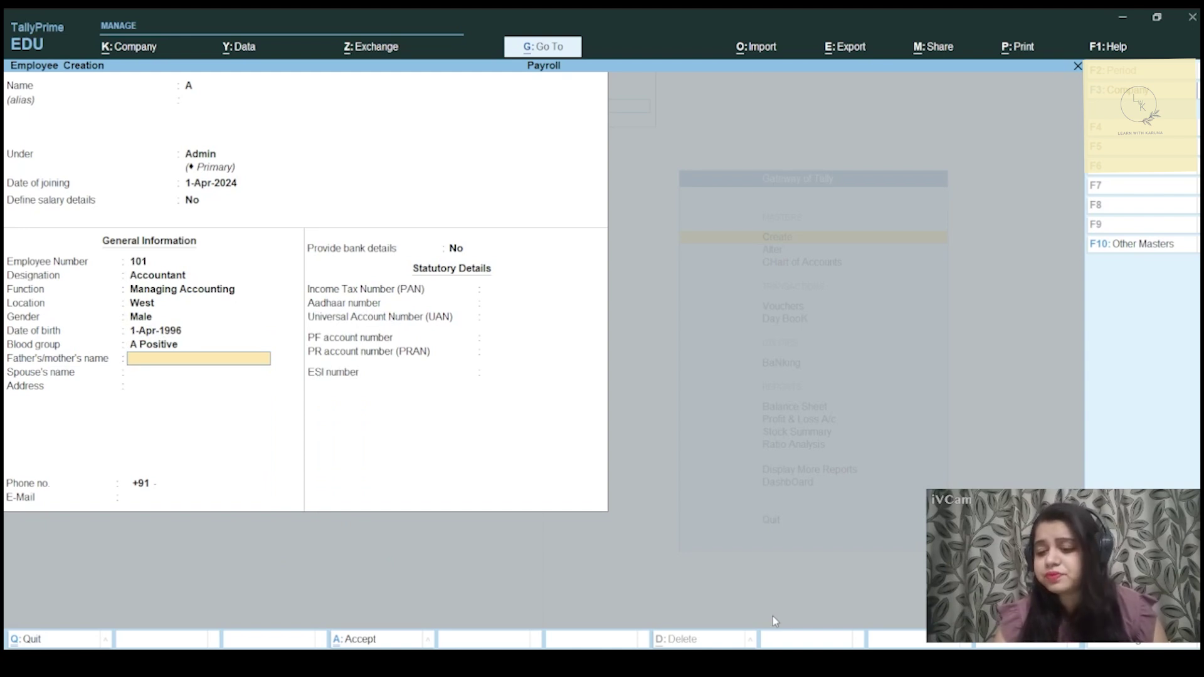
{"action": "type", "text": "Xyz"}
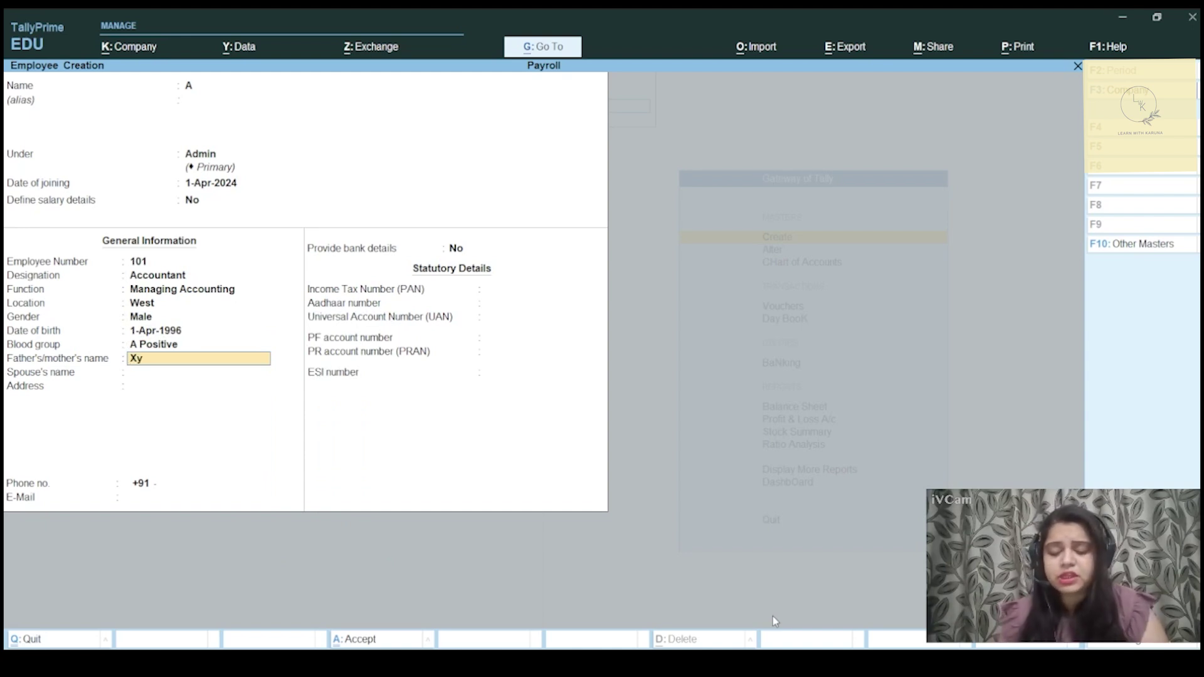
{"action": "key", "text": "Return"}
{"action": "key", "text": "Return"}
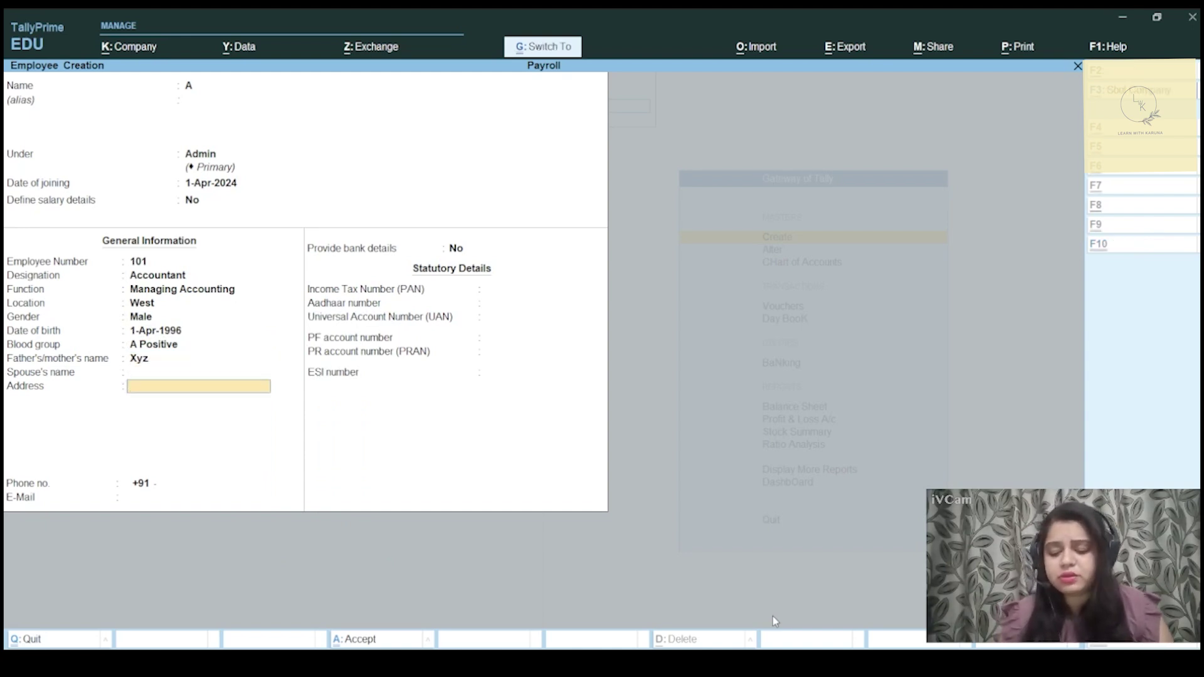
{"action": "key", "text": "ctrl+a"}
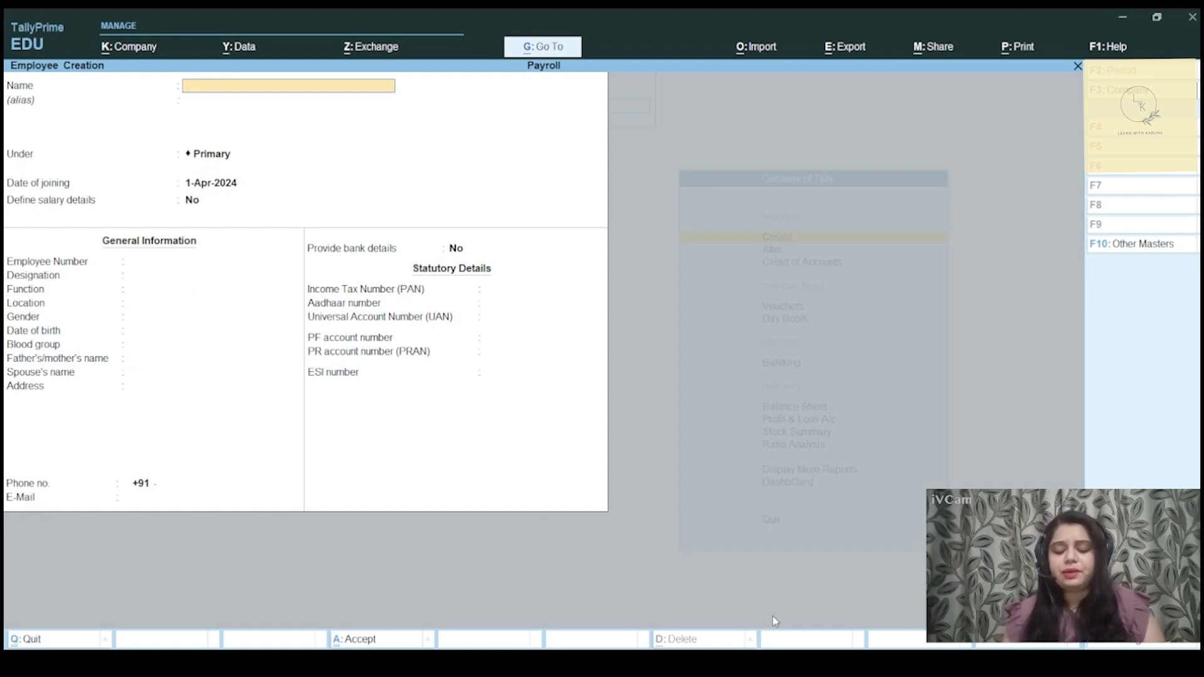
- Create a second employee record under the Admin group, entering only the employee's name
{"action": "type", "text": "B"}
{"action": "key", "text": "Return"}
{"action": "type", "text": "A"}
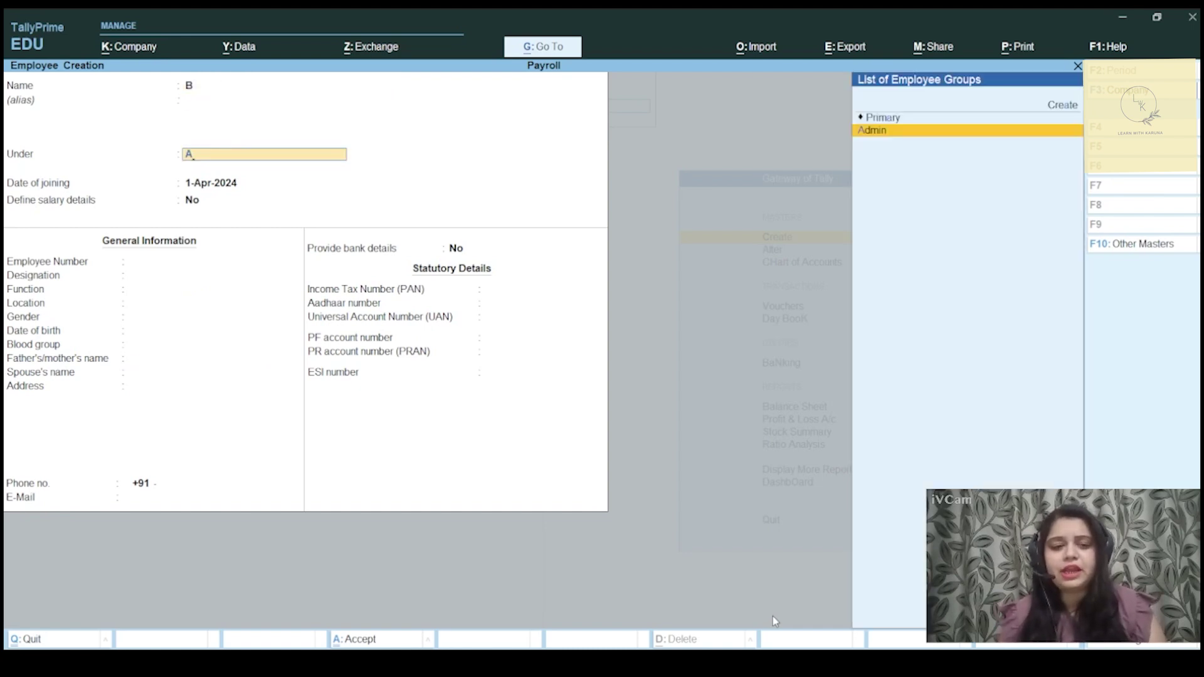
{"action": "key", "text": "Return"}
{"action": "key", "text": "ctrl+a"}
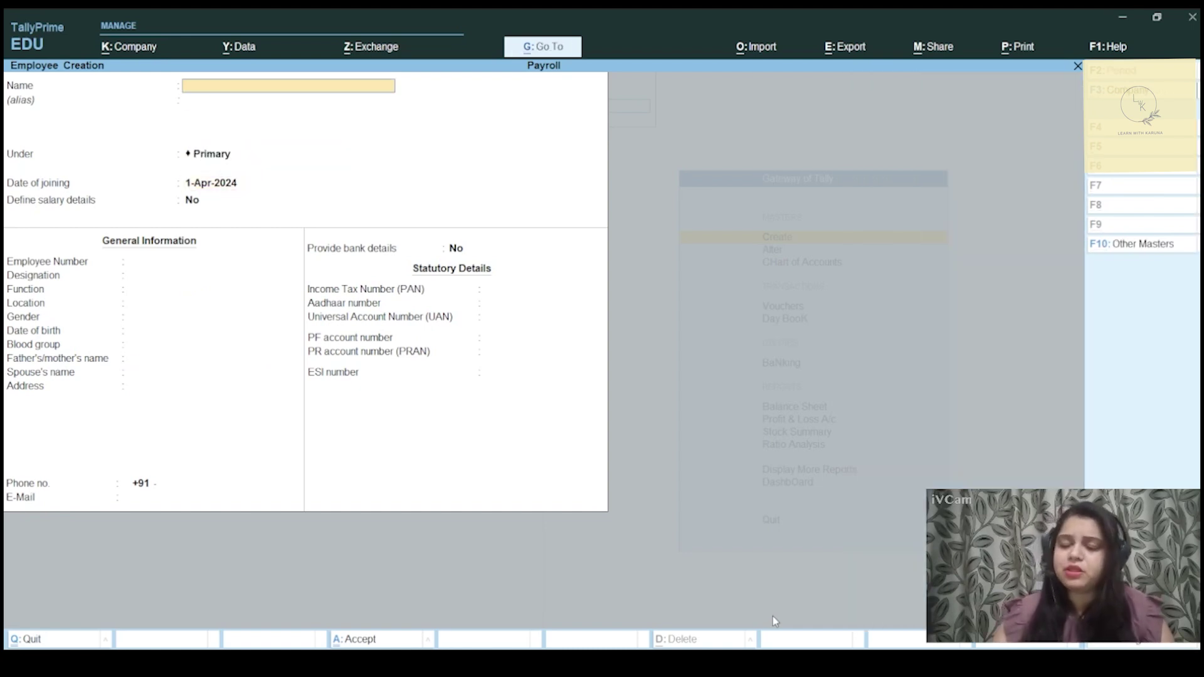
- Create a third employee record with the employee's name under the Hr Dept group
{"action": "type", "text": "C"}
{"action": "key", "text": "Return"}
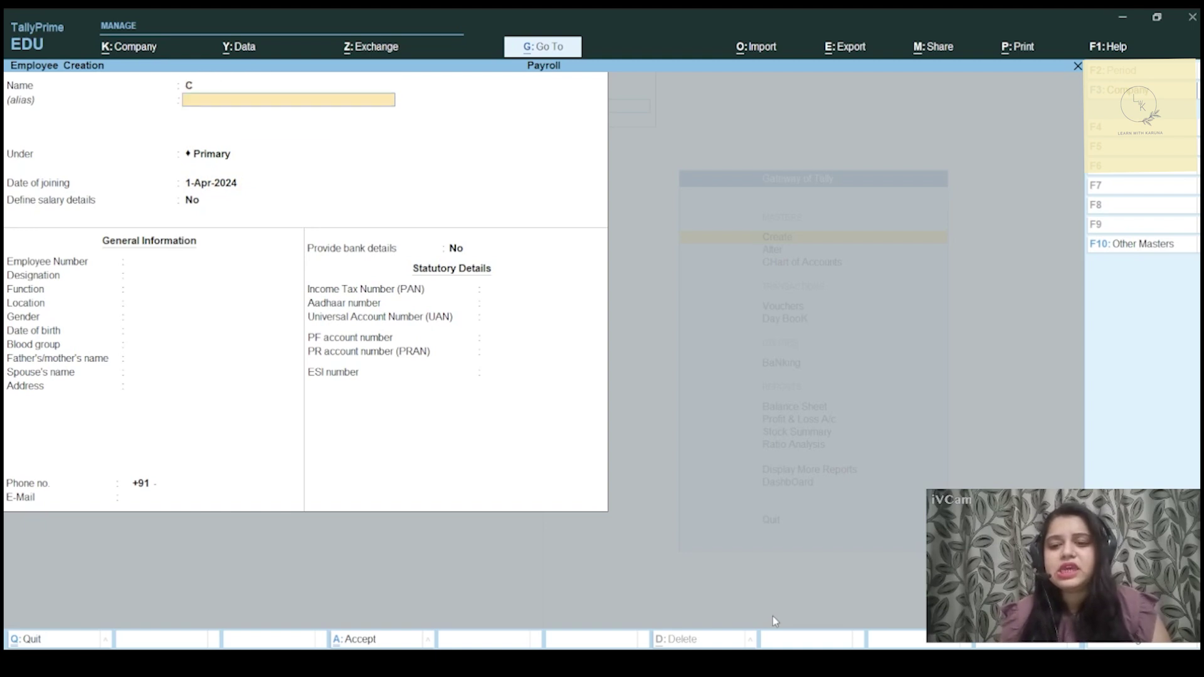
{"action": "key", "text": "Return"}
{"action": "type", "text": "Hr"}
{"action": "key", "text": "Return"}
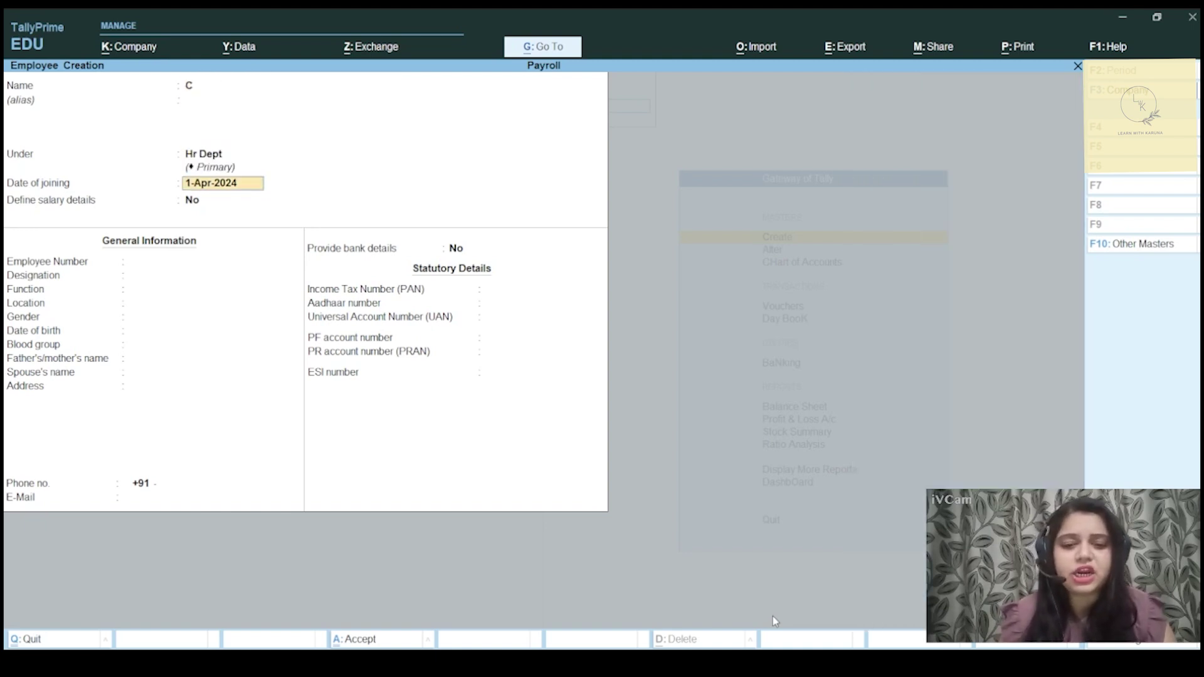
{"action": "key", "text": "ctrl+a"}
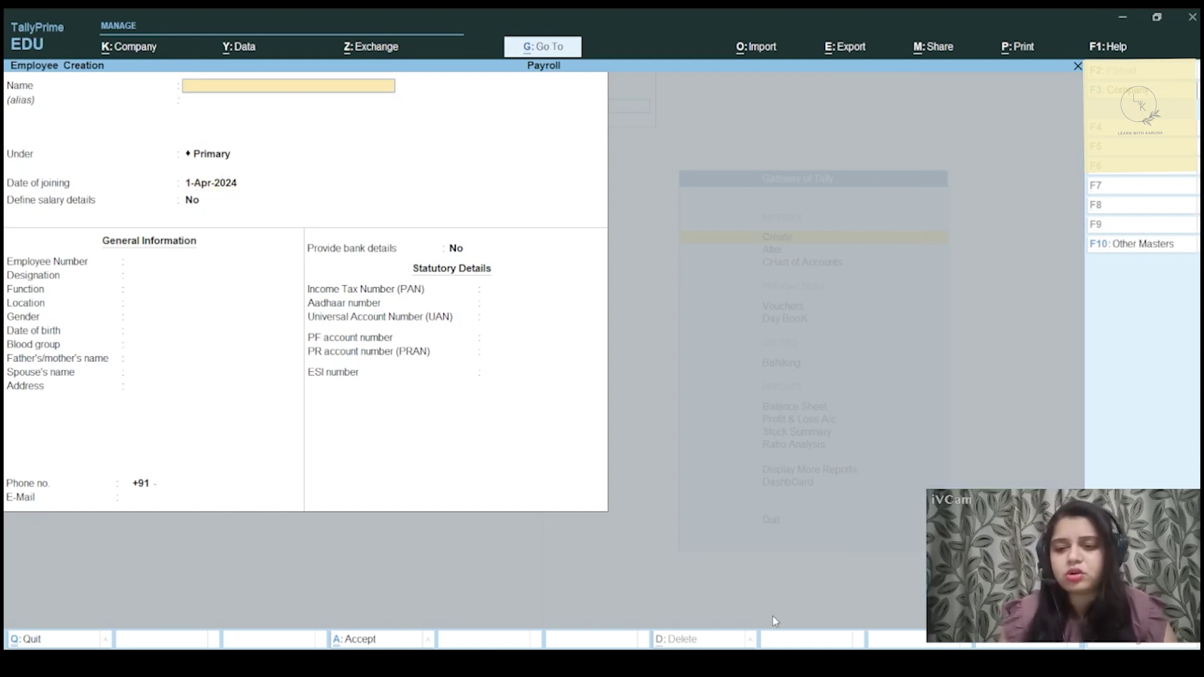
- Create a fourth employee record with the employee's name under the Hr Dept group and leave employee creation
{"action": "type", "text": "D"}
{"action": "key", "text": "Return"}
{"action": "key", "text": "Return"}
{"action": "key", "text": "Return"}
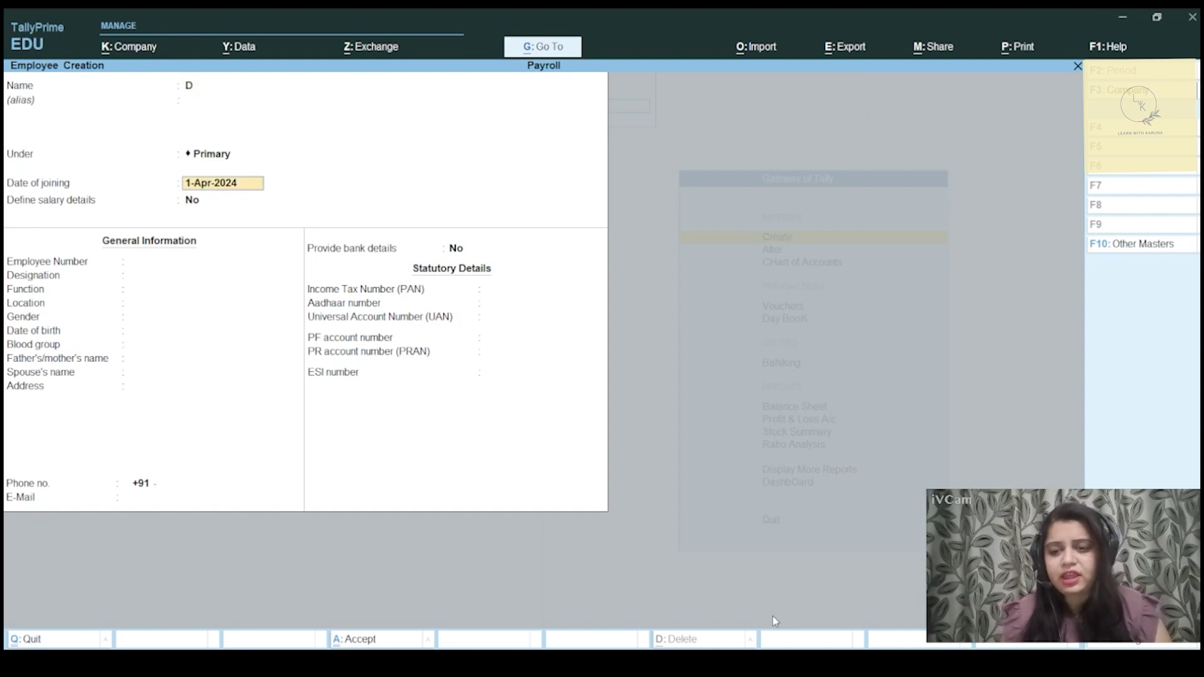
{"action": "key", "text": "BackSpace"}
{"action": "type", "text": "Hr"}
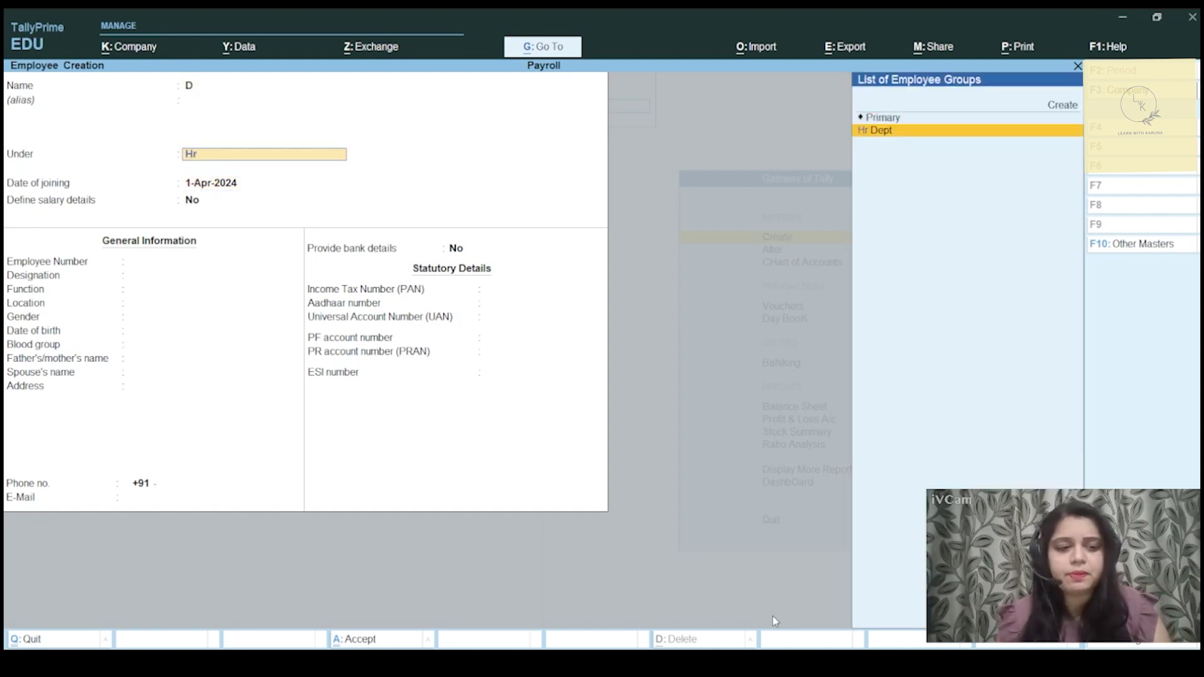
{"action": "key", "text": "Return"}
{"action": "key", "text": "ctrl+a"}
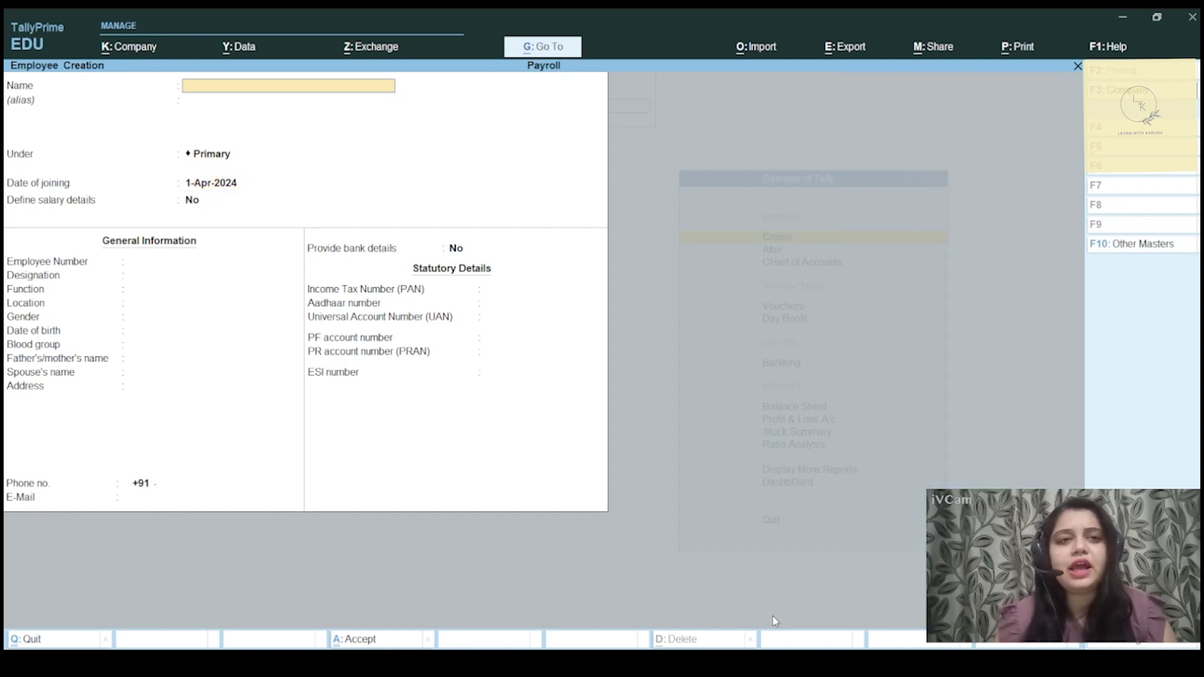
{"action": "key", "text": "Escape"}
{"action": "key", "text": "y"}
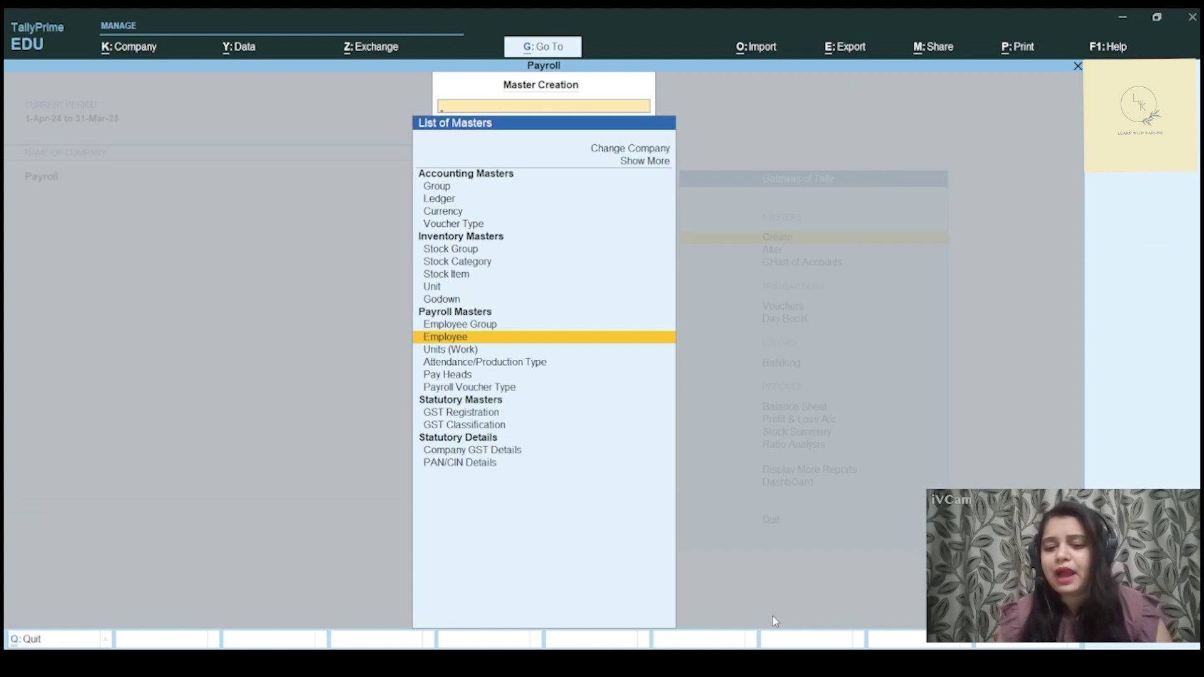
- Create three simple payroll work units with the symbols day, month and hour
{"action": "key", "text": "Down"}
{"action": "key", "text": "Return"}
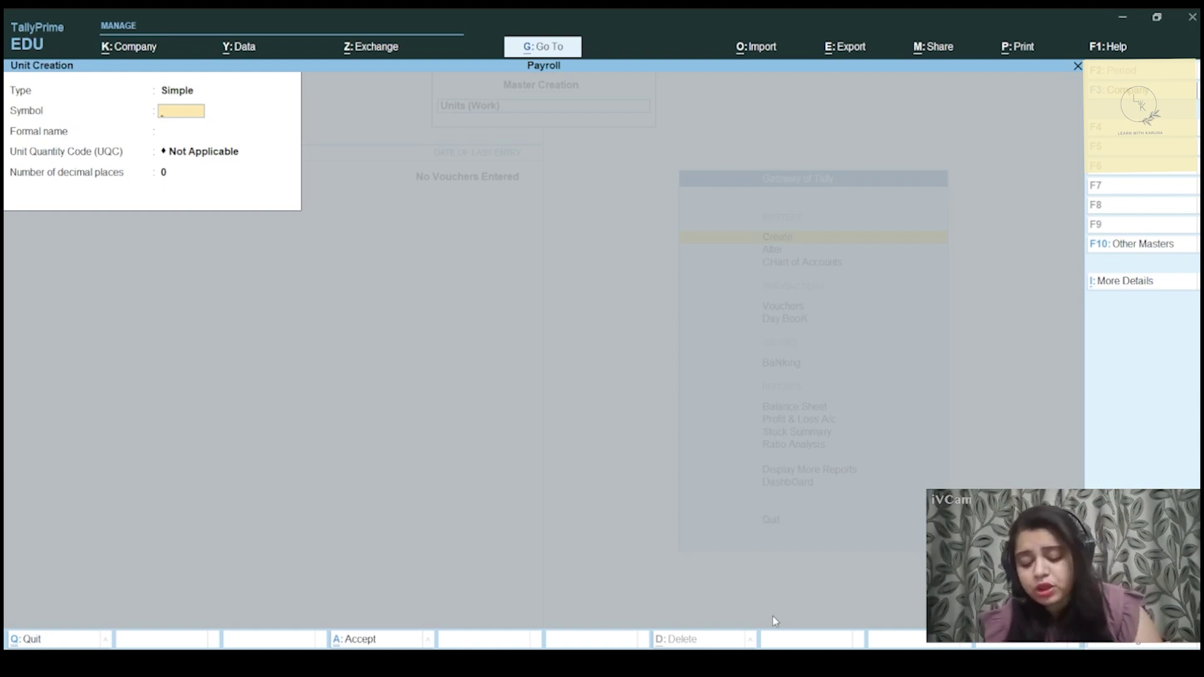
{"action": "type", "text": "day"}
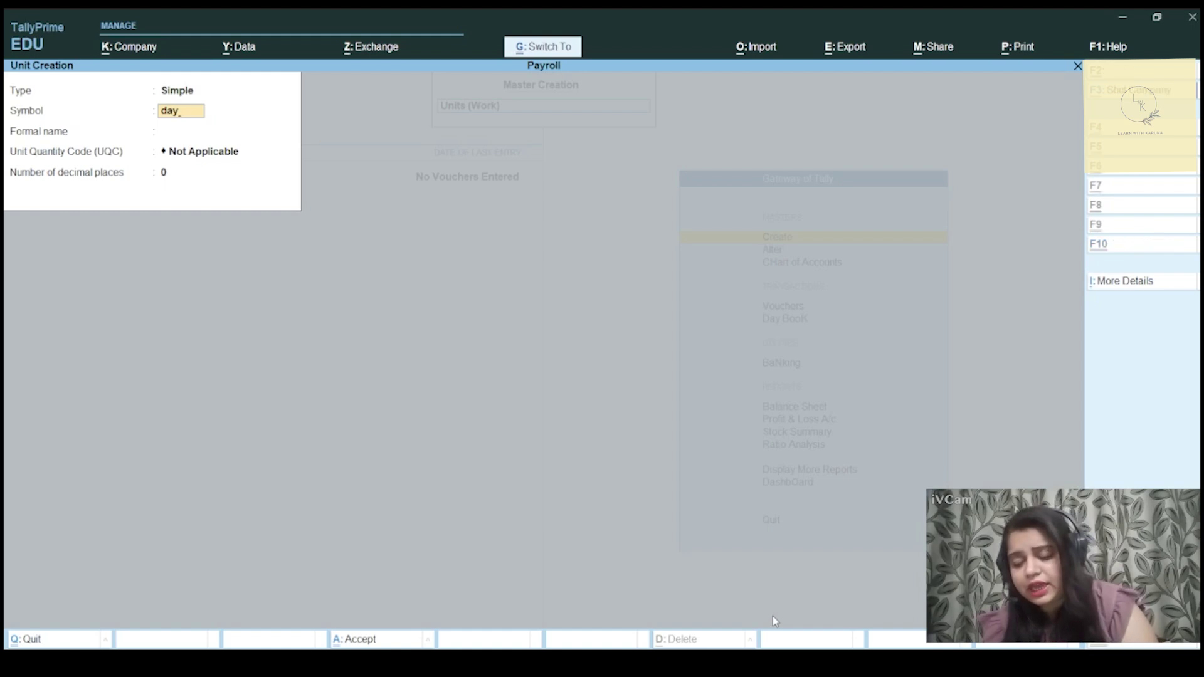
{"action": "key", "text": "BackSpace"}
{"action": "key", "text": "BackSpace"}
{"action": "type", "text": "month"}
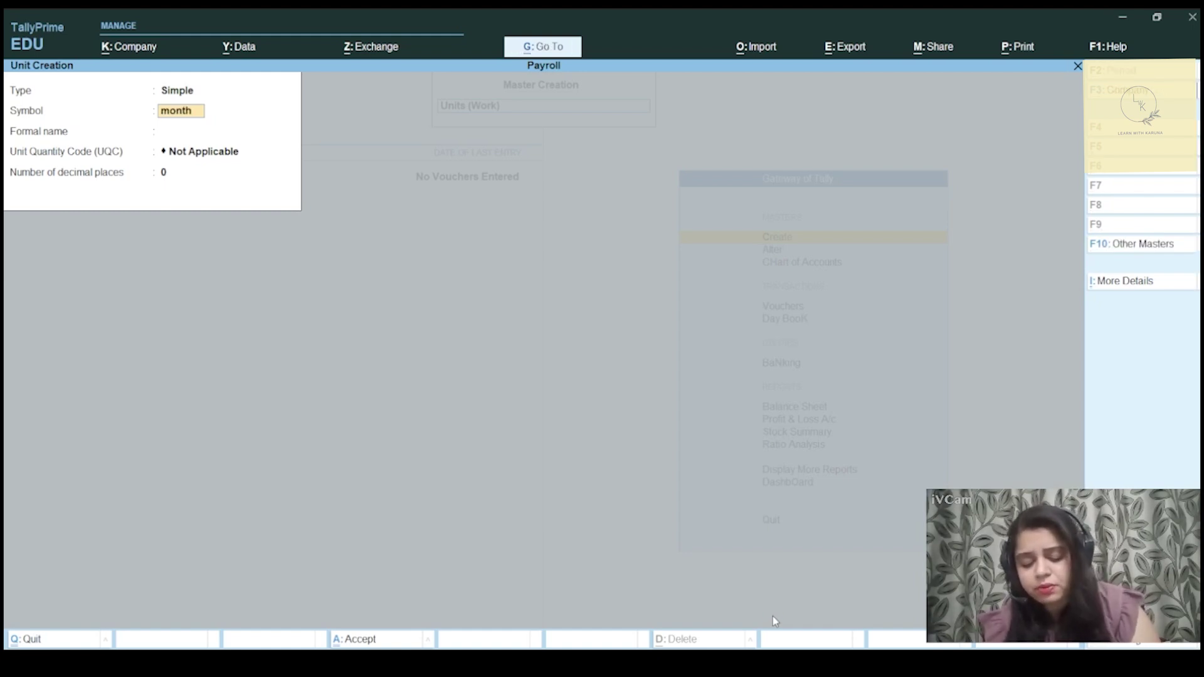
{"action": "key", "text": "ctrl+BackSpace"}
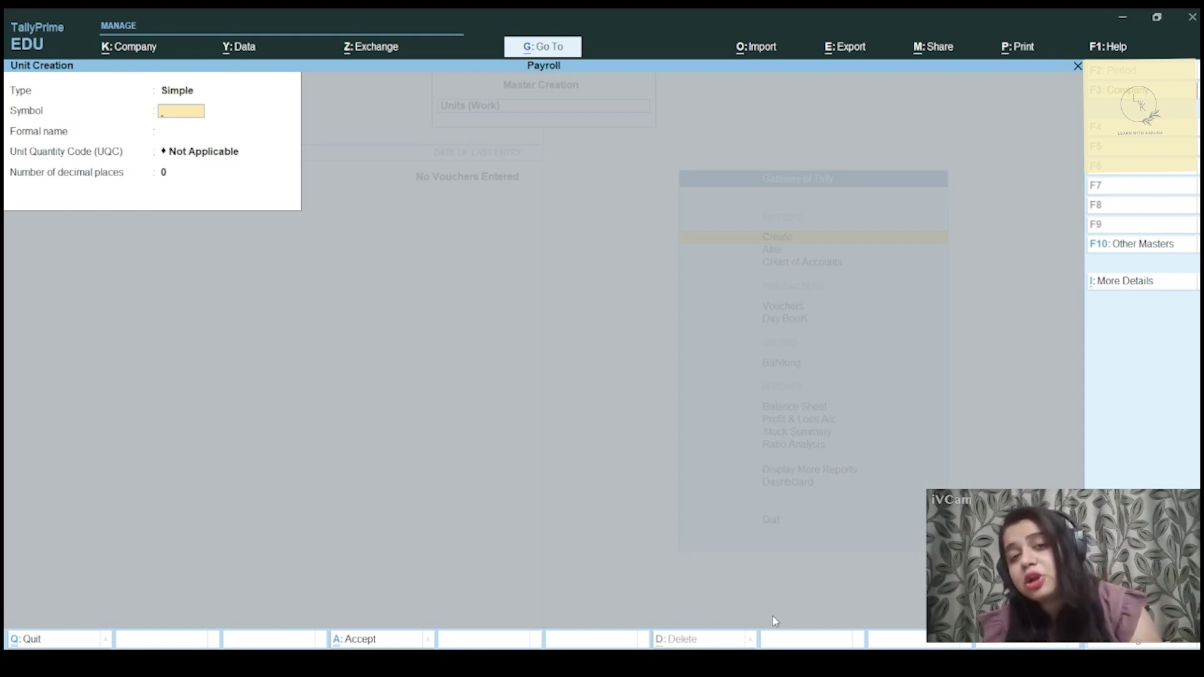
{"action": "type", "text": "ho"}
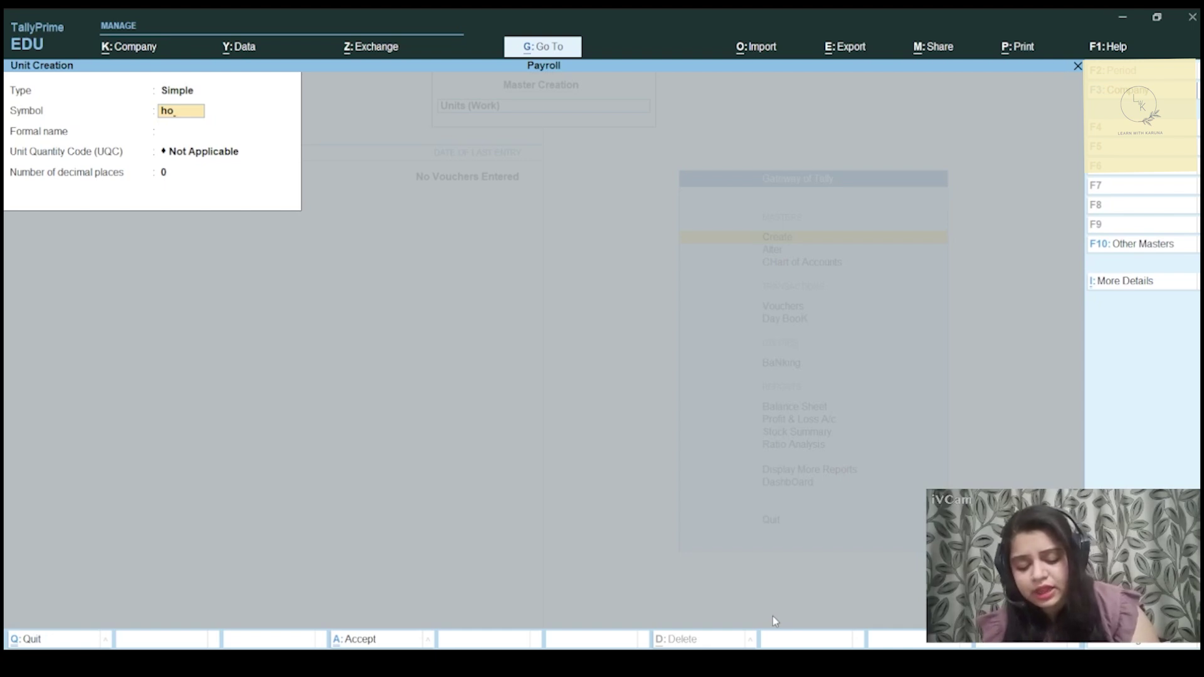
{"action": "type", "text": "u"}
{"action": "key", "text": "BackSpace"}
{"action": "key", "text": "BackSpace"}
{"action": "key", "text": "BackSpace"}
{"action": "key", "text": "BackSpace"}
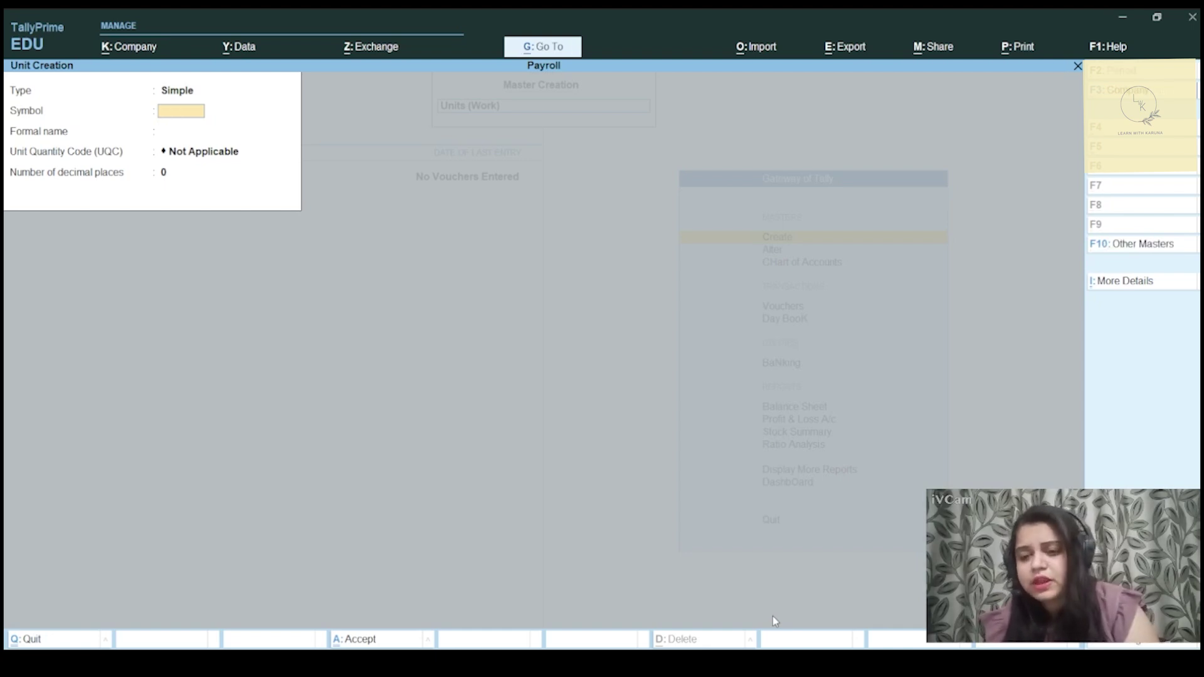
- Create a compound work unit with day as first unit, conversion 8 and hour as second unit
{"action": "key", "text": "BackSpace"}
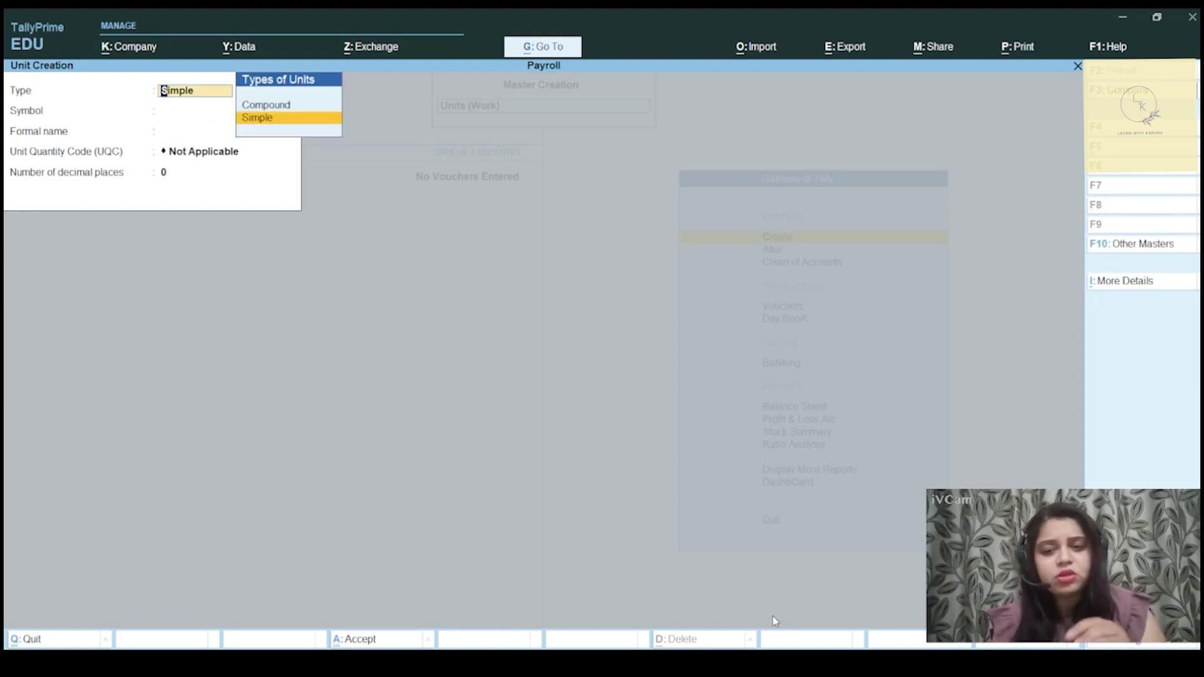
{"action": "key", "text": "Up"}
{"action": "key", "text": "Return"}
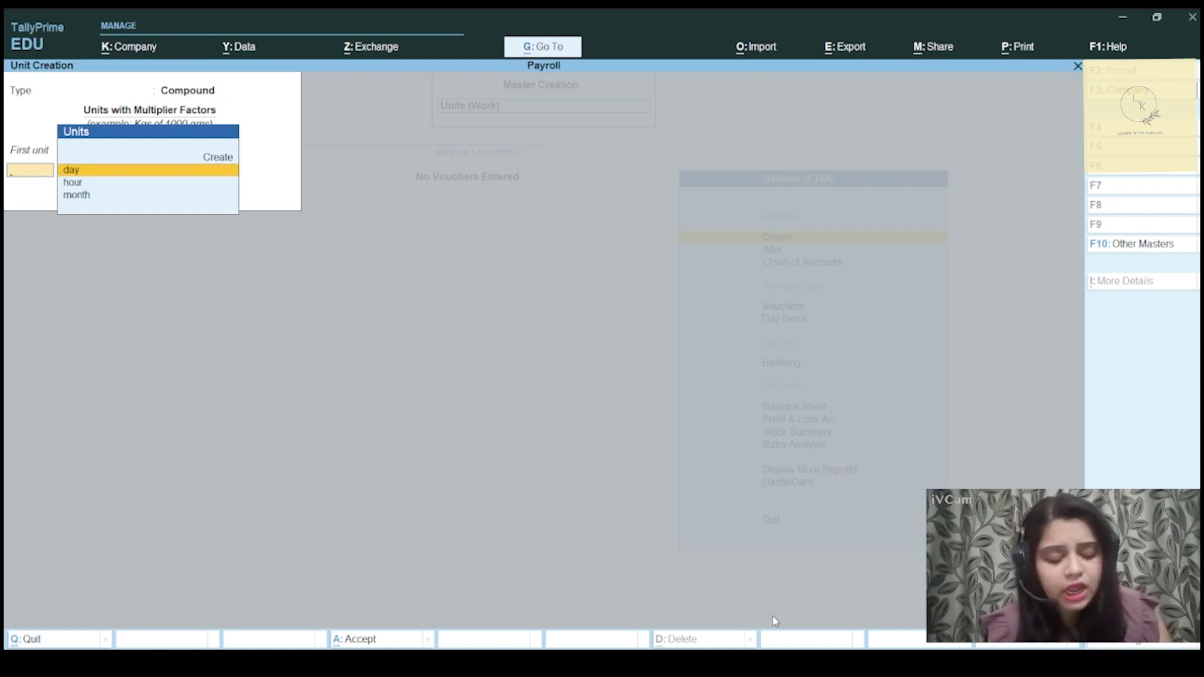
{"action": "key", "text": "Return"}
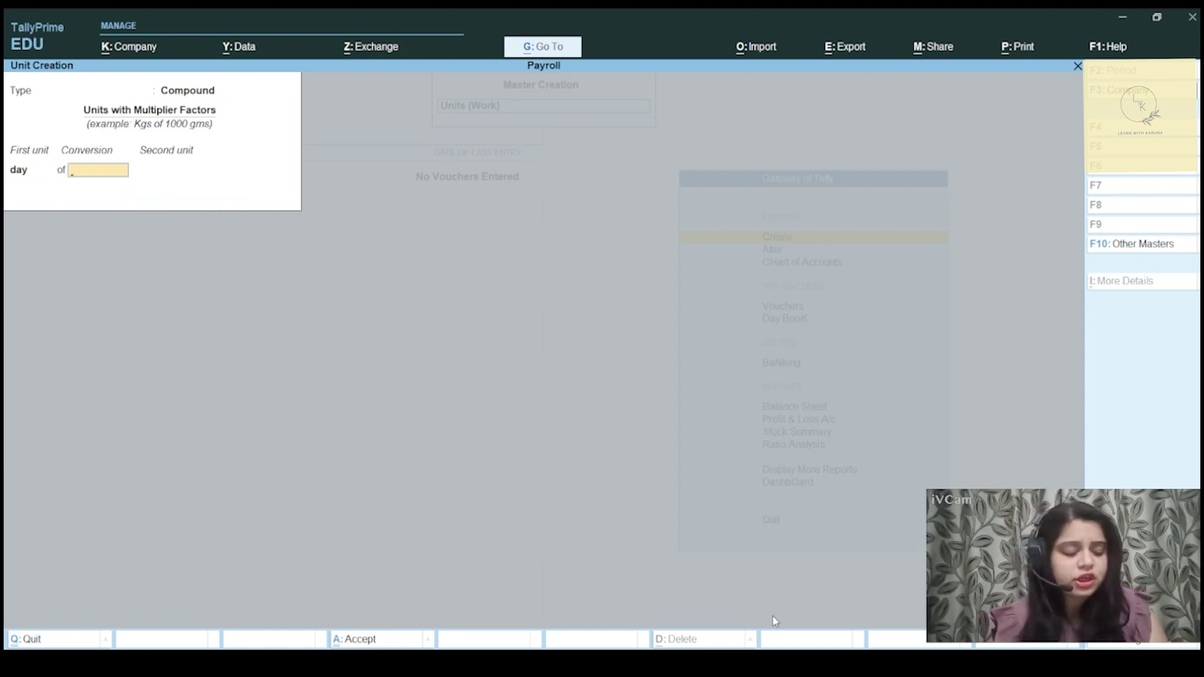
{"action": "type", "text": "8"}
{"action": "key", "text": "Return"}
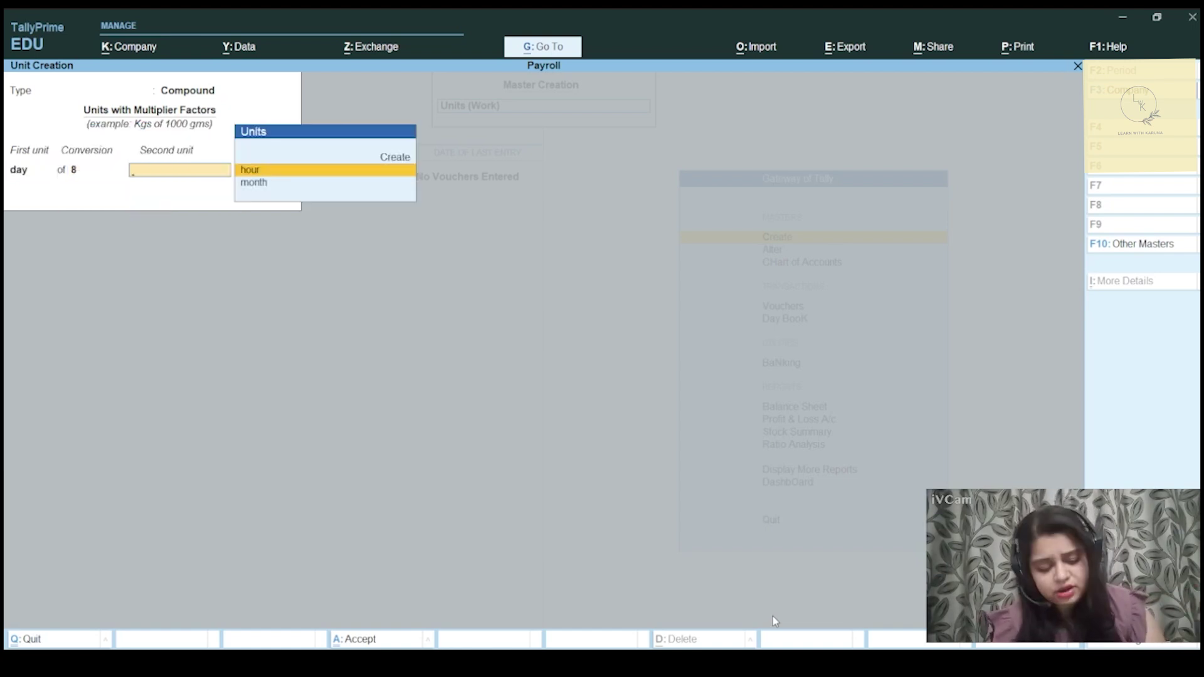
{"action": "key", "text": "Return"}
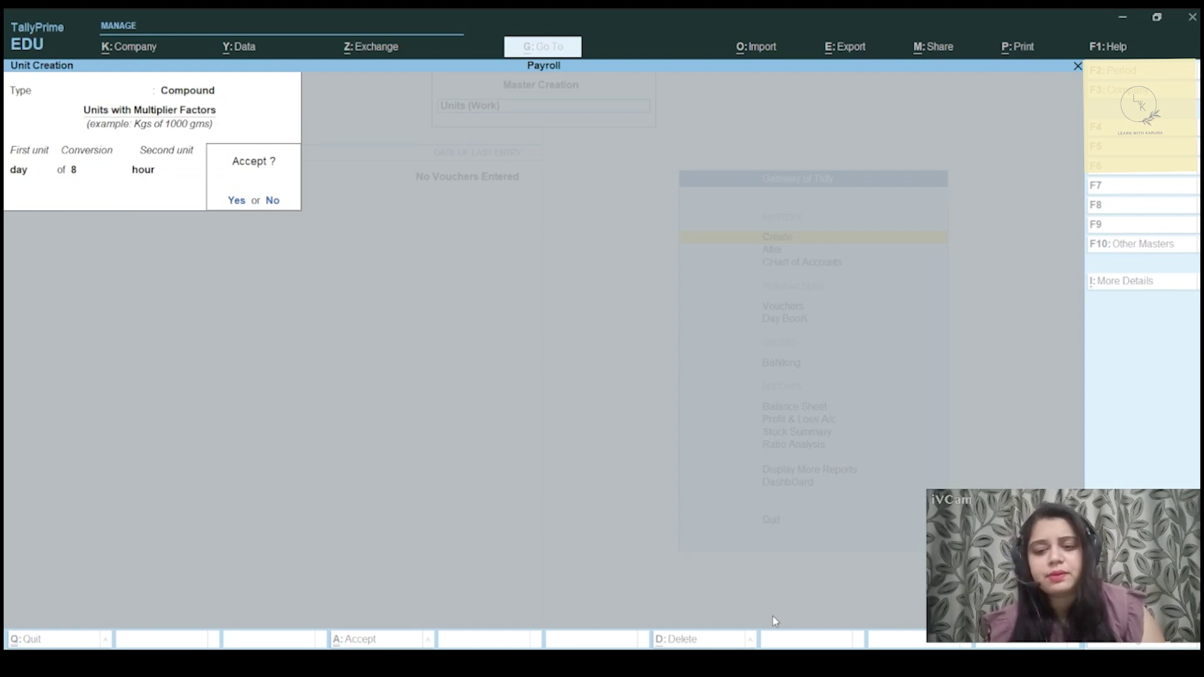
{"action": "key", "text": "Return"}
- Create a compound work unit of month equal to 30 day and leave unit creation
{"action": "key", "text": "Down"}
{"action": "key", "text": "Down"}
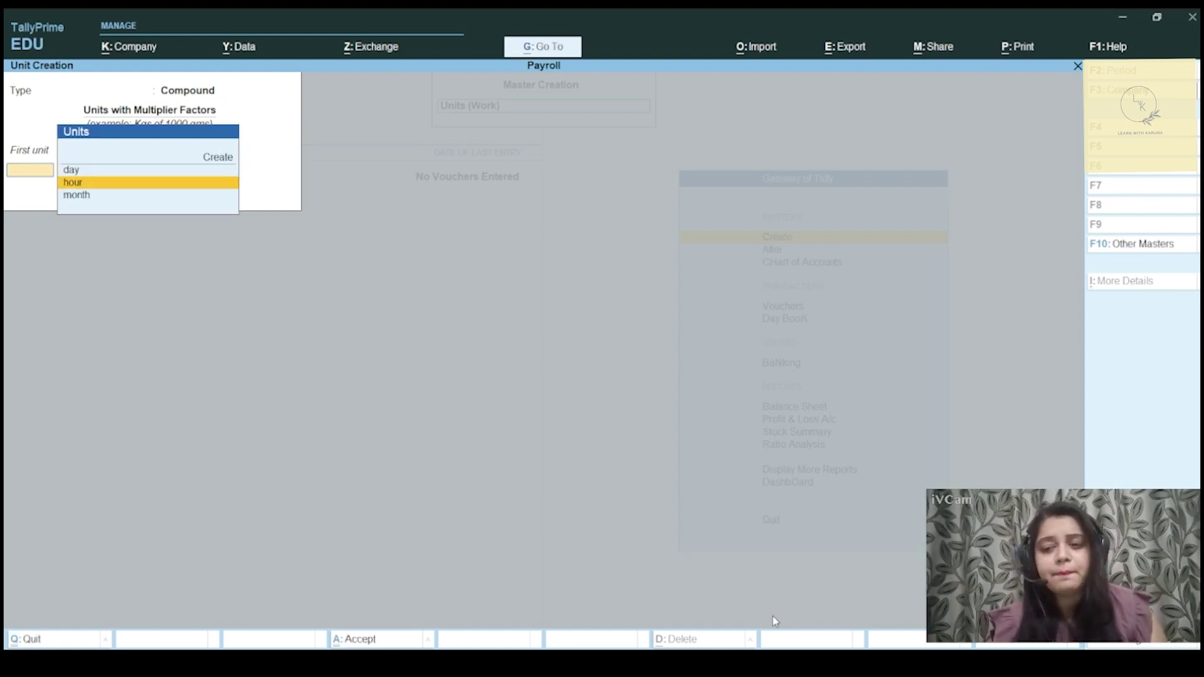
{"action": "key", "text": "Return"}
{"action": "type", "text": "30"}
{"action": "key", "text": "Return"}
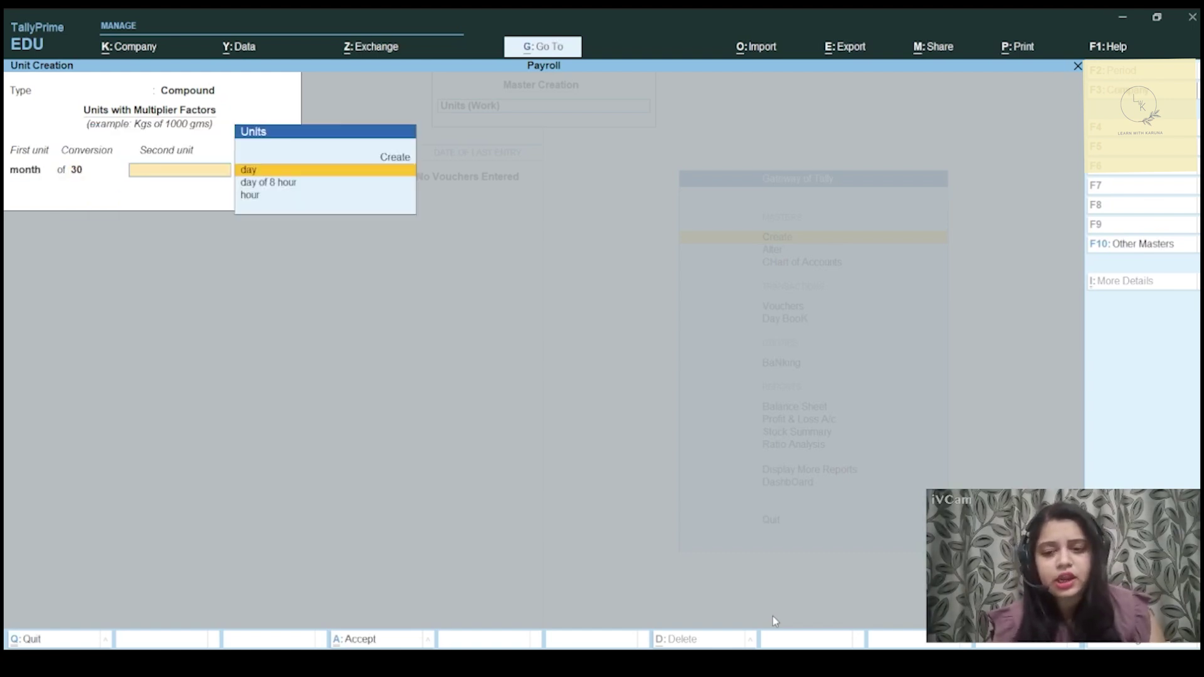
{"action": "key", "text": "Return"}
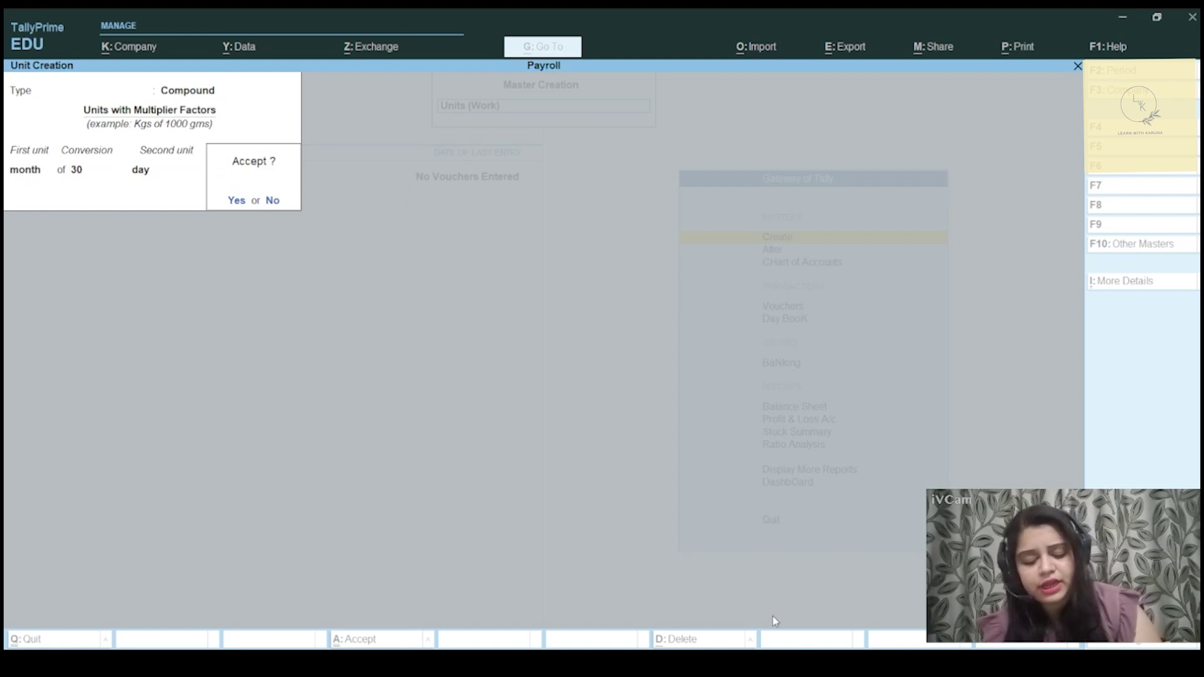
{"action": "key", "text": "Return"}
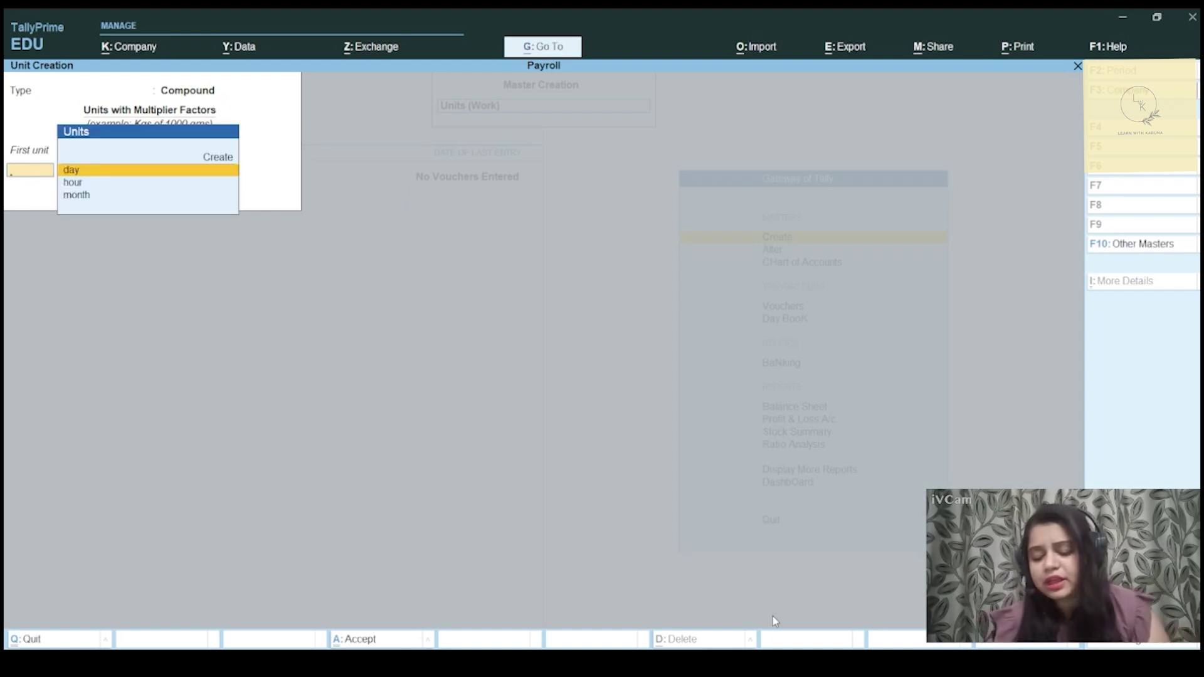
{"action": "key", "text": "Escape"}
{"action": "key", "text": "Return"}
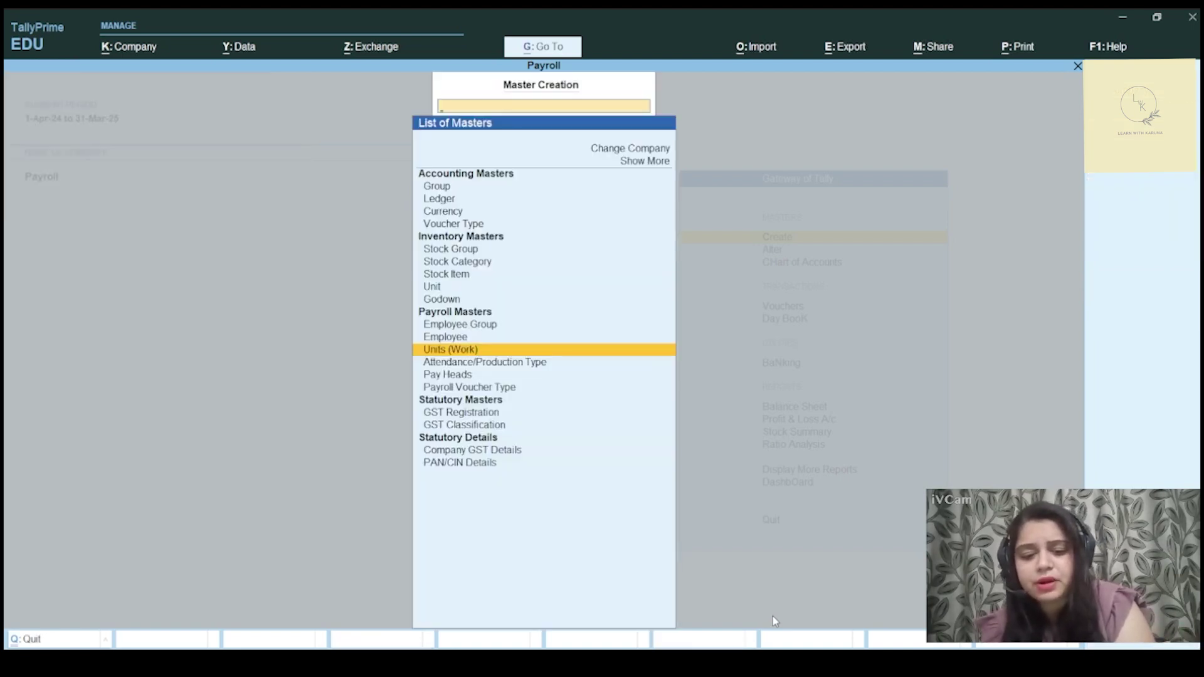
- Create an attendance type named Present under Primary as Attendance / Leave with Pay with period type Days
{"action": "key", "text": "Down"}
{"action": "key", "text": "Down"}
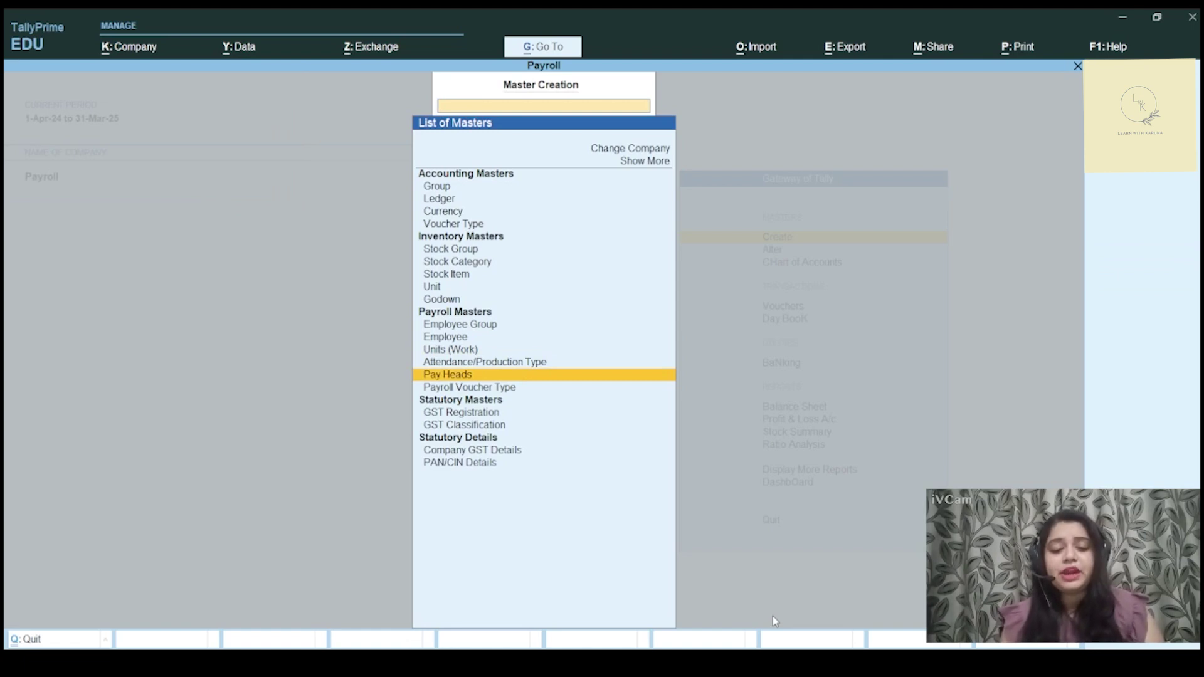
{"action": "key", "text": "Up"}
{"action": "key", "text": "Return"}
{"action": "type", "text": "P"}
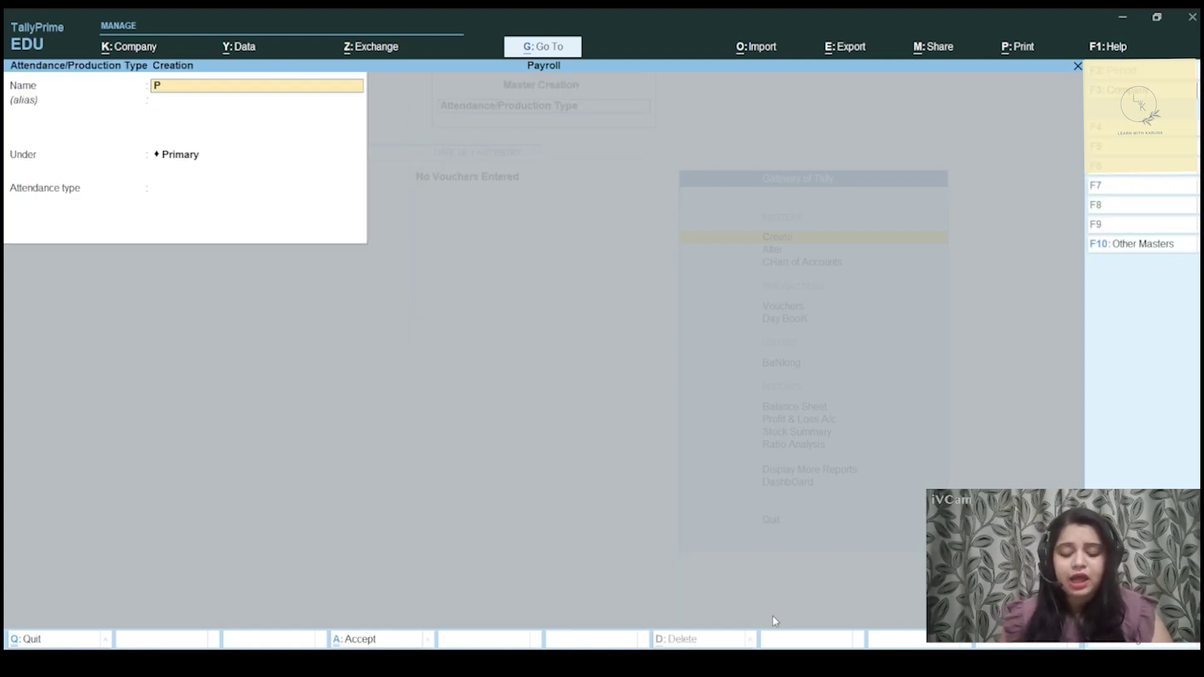
{"action": "type", "text": "resent"}
{"action": "key", "text": "Return"}
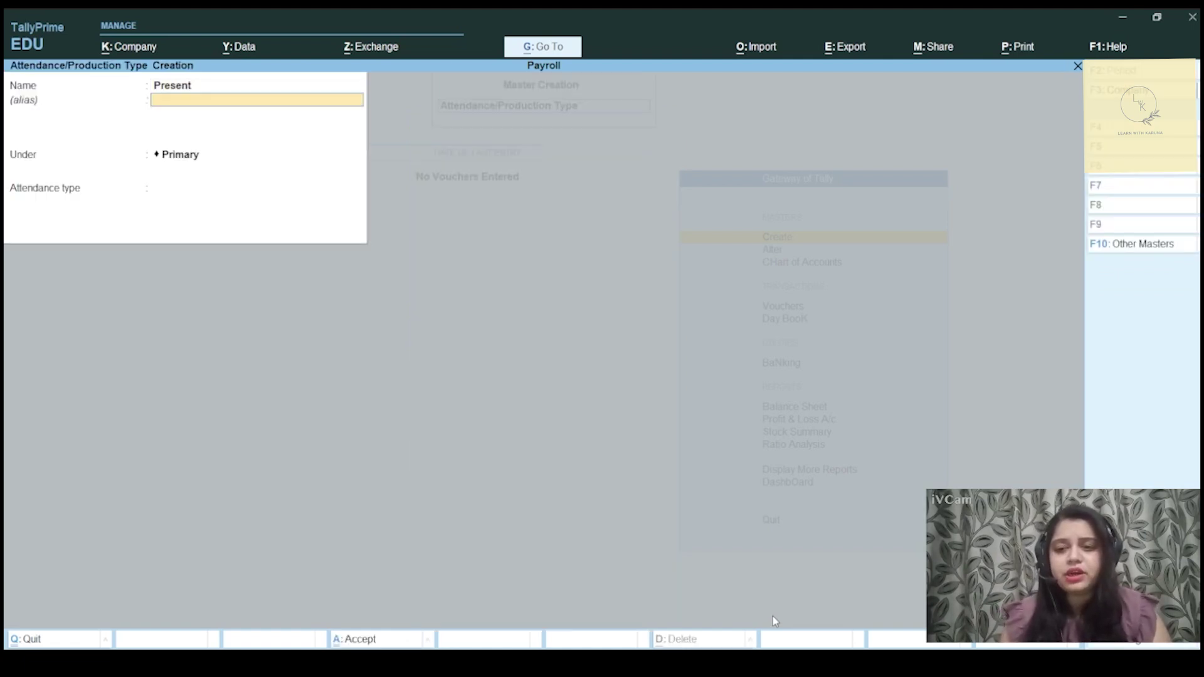
{"action": "key", "text": "Return"}
{"action": "key", "text": "Return"}
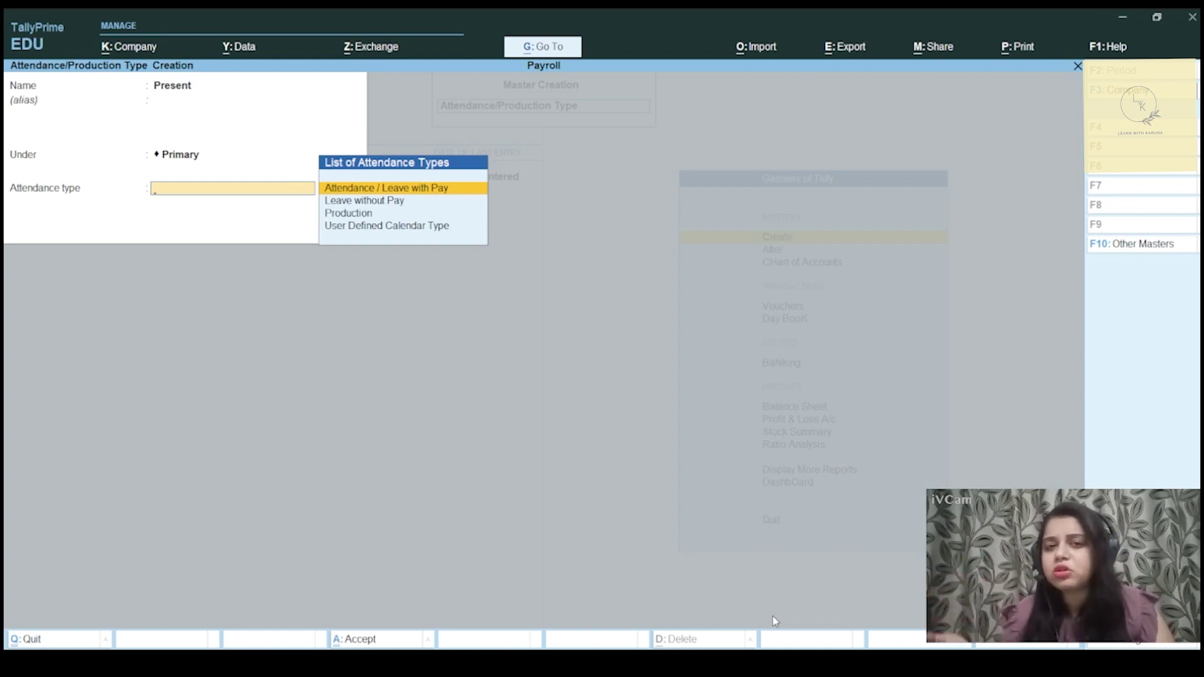
{"action": "key", "text": "Return"}
{"action": "key", "text": "Return"}
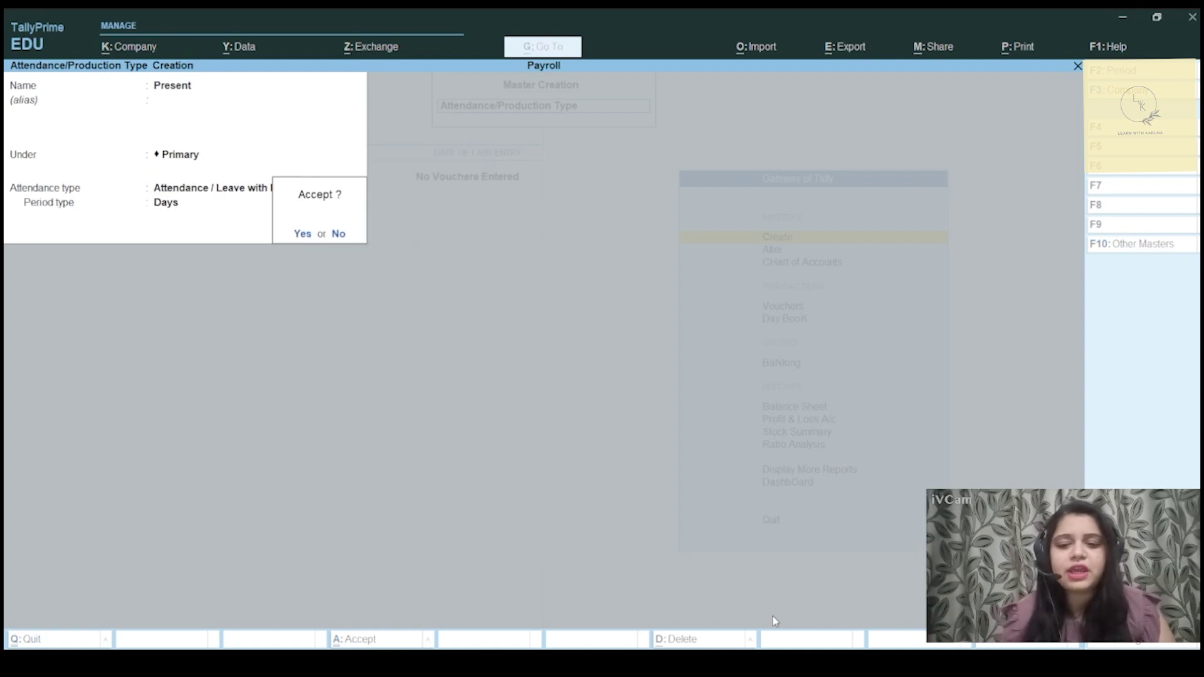
{"action": "key", "text": "Return"}
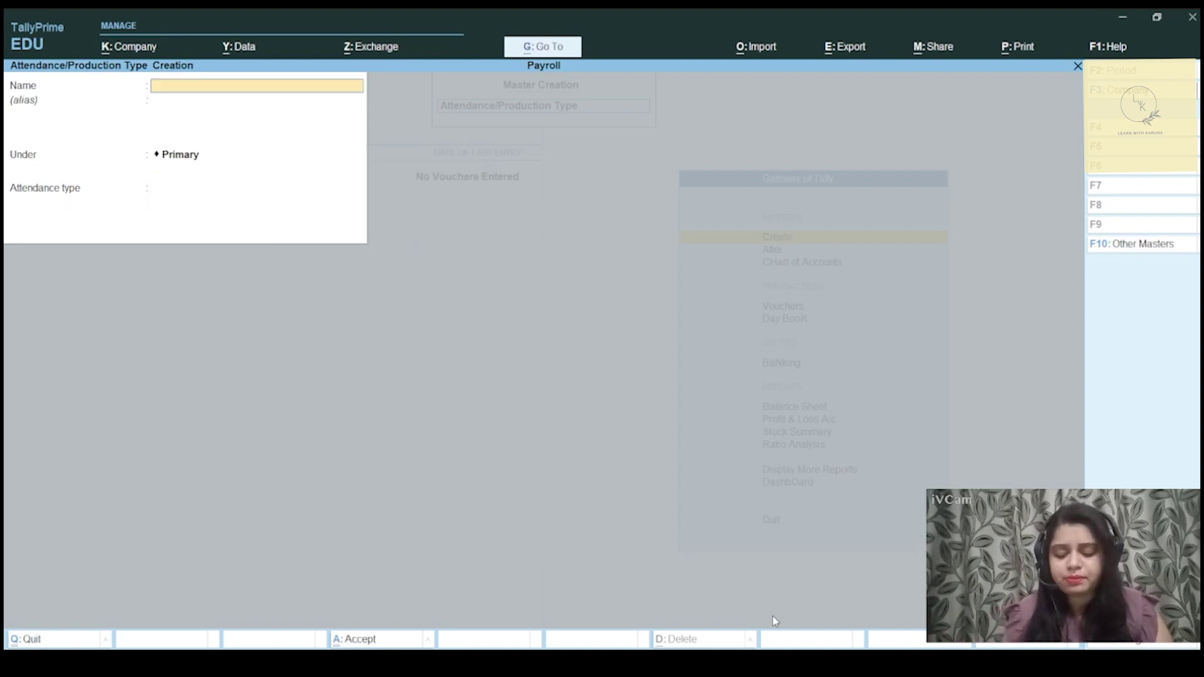
- Create an attendance type named Absent under Primary as Leave without Pay in Days and leave attendance type creation
{"action": "type", "text": "Absen"}
{"action": "key", "text": "Return"}
{"action": "key", "text": "Return"}
{"action": "key", "text": "Return"}
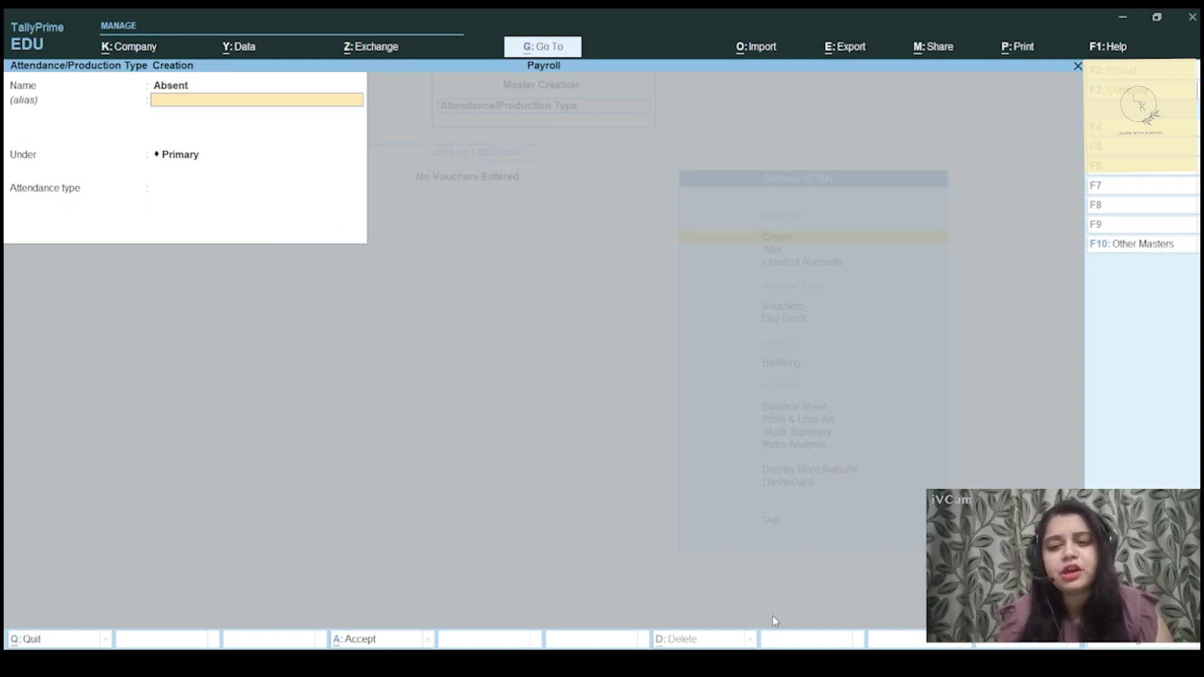
{"action": "key", "text": "Down"}
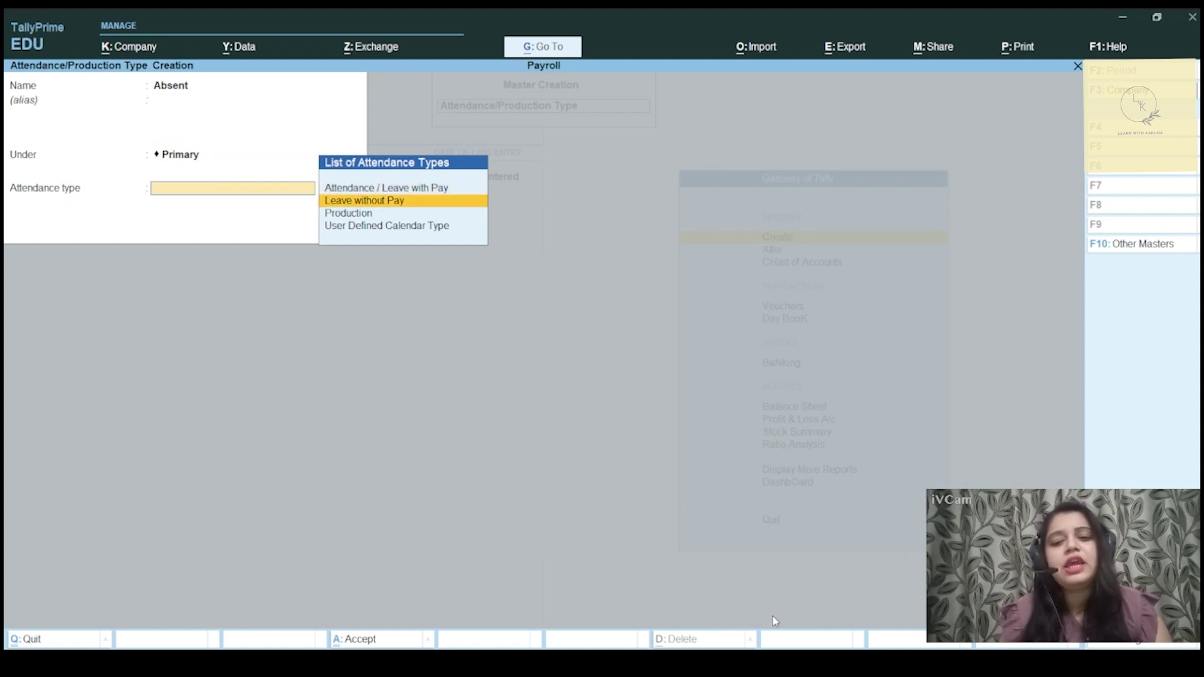
{"action": "key", "text": "Return"}
{"action": "key", "text": "Return"}
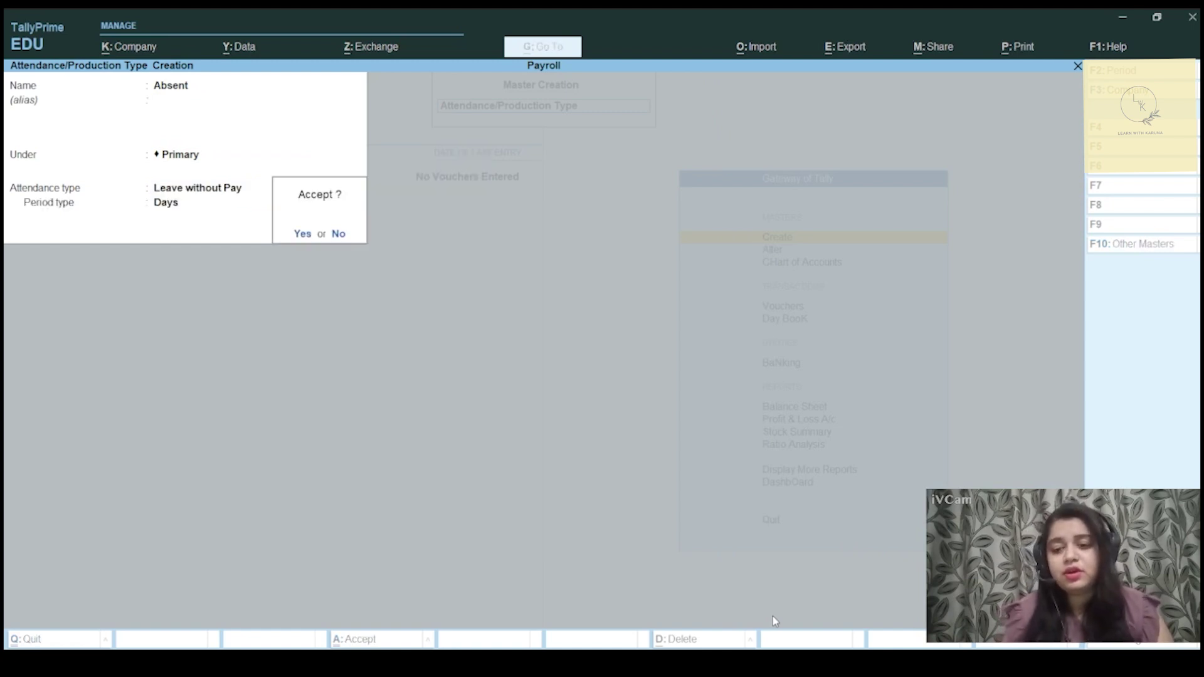
{"action": "key", "text": "Return"}
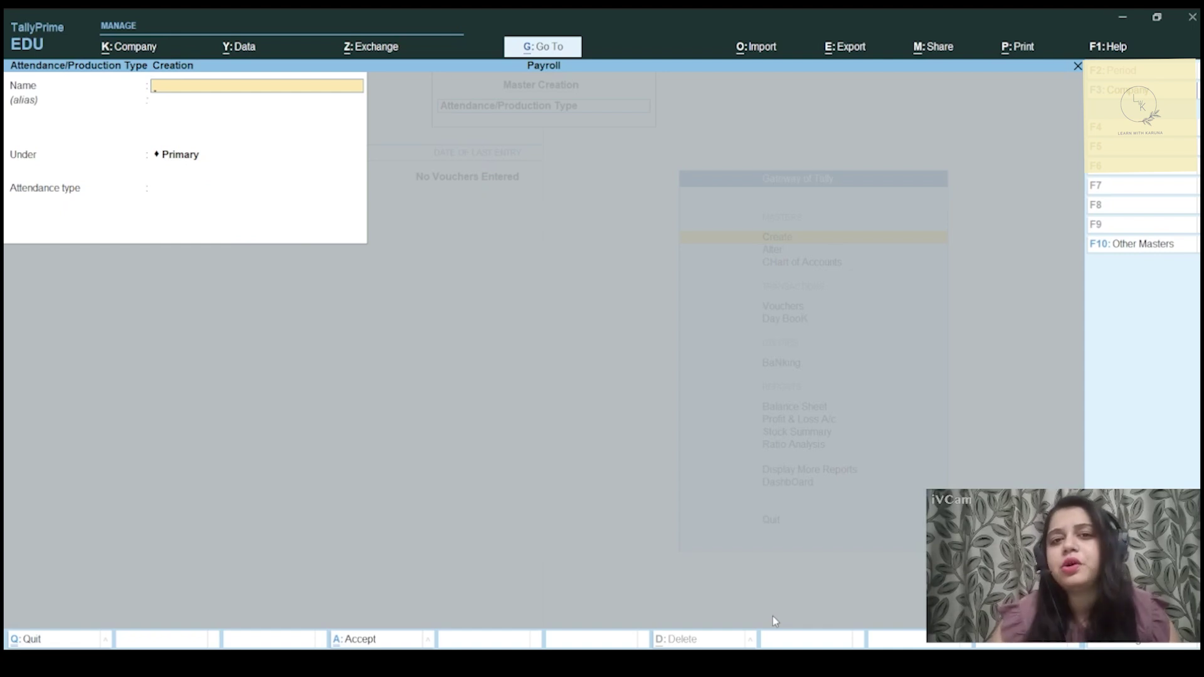
{"action": "key", "text": "Escape"}
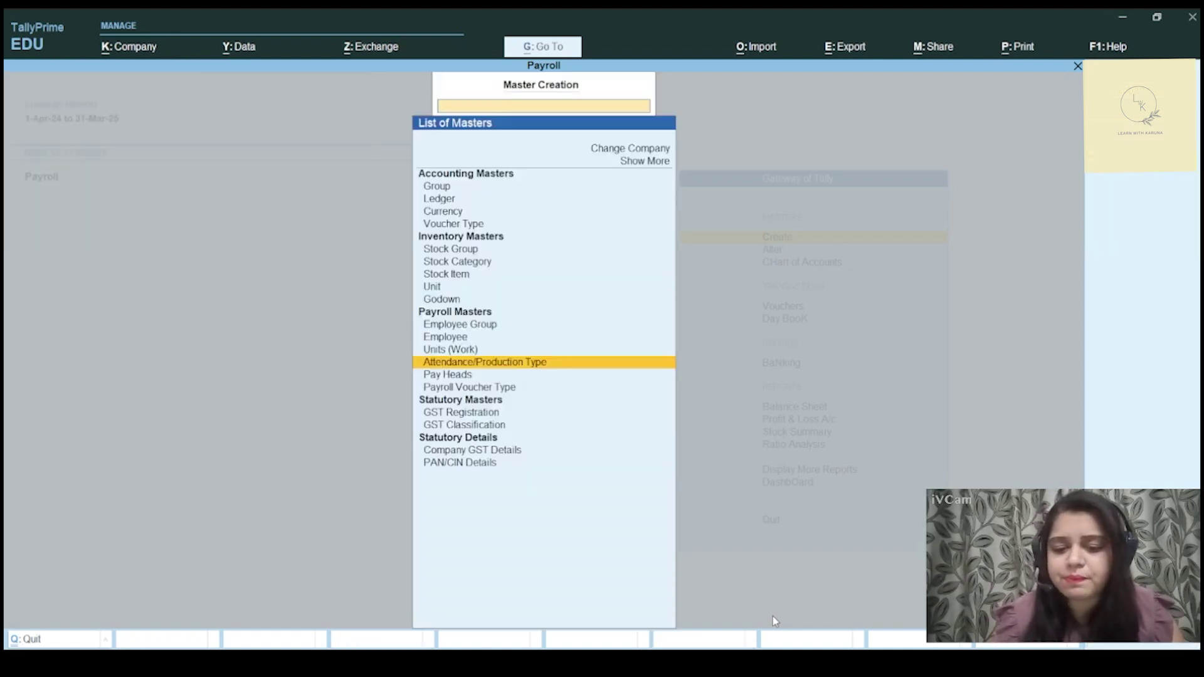
- Start a pay head named Basic Salary as Earnings for Employees with Fixed income type under Indirect Expenses
{"action": "key", "text": "Down"}
{"action": "key", "text": "Return"}
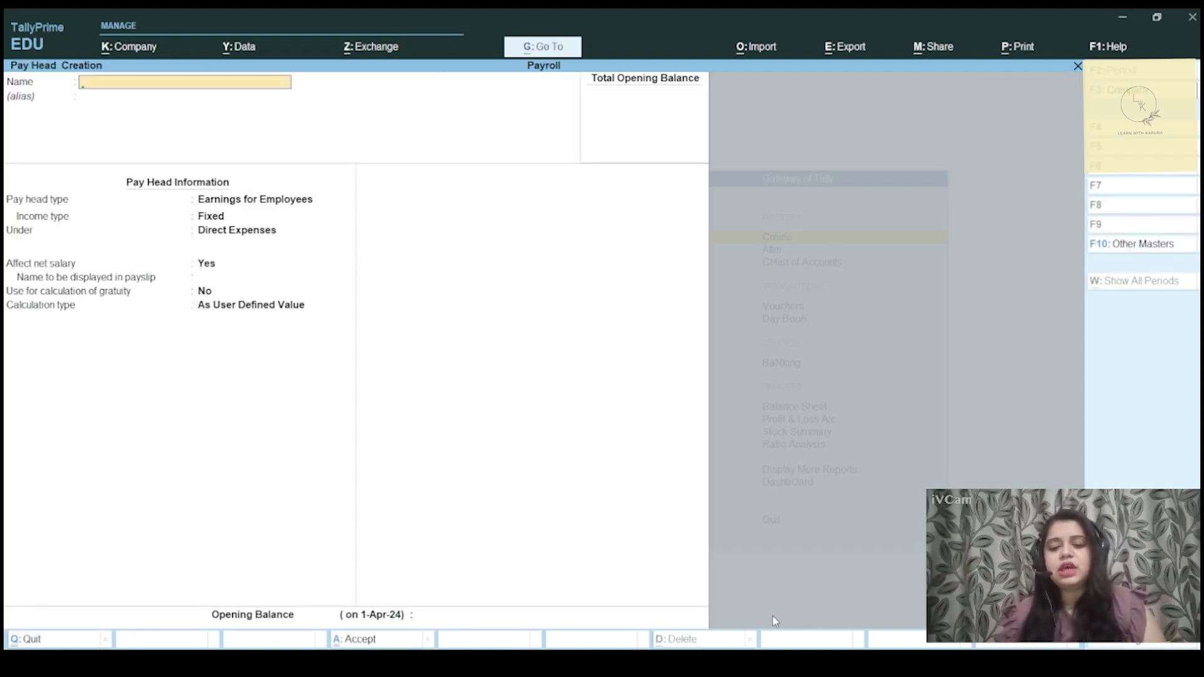
{"action": "type", "text": "Basic Salary"}
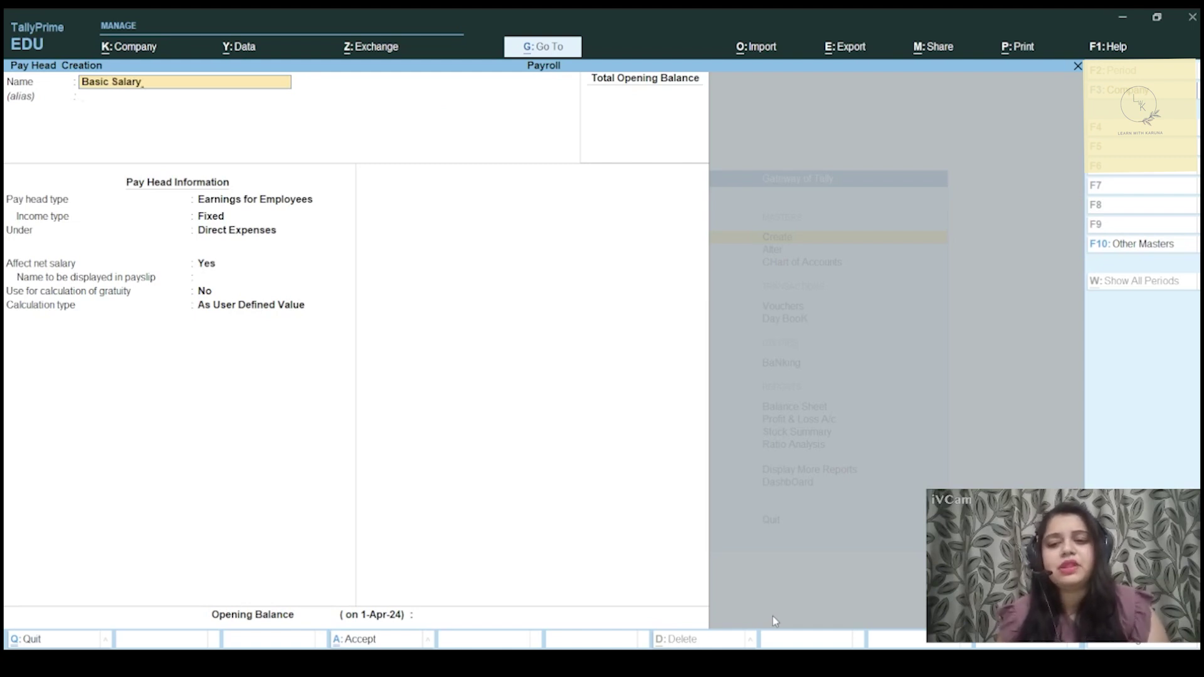
{"action": "key", "text": "Return"}
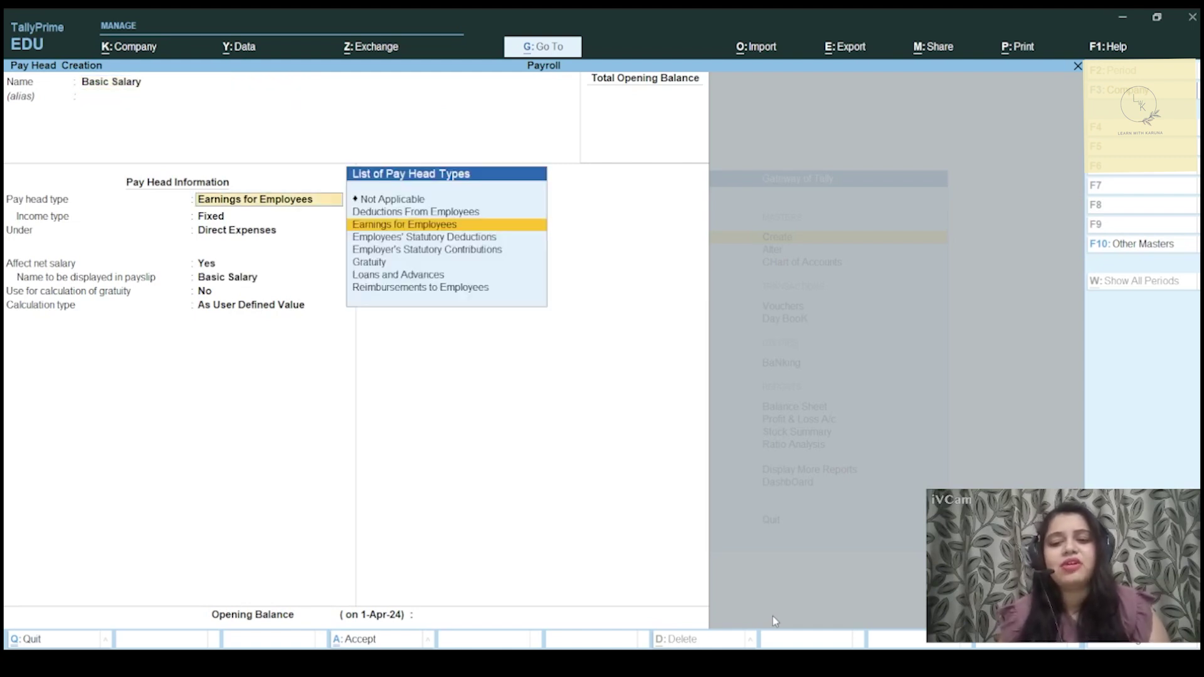
{"action": "key", "text": "Return"}
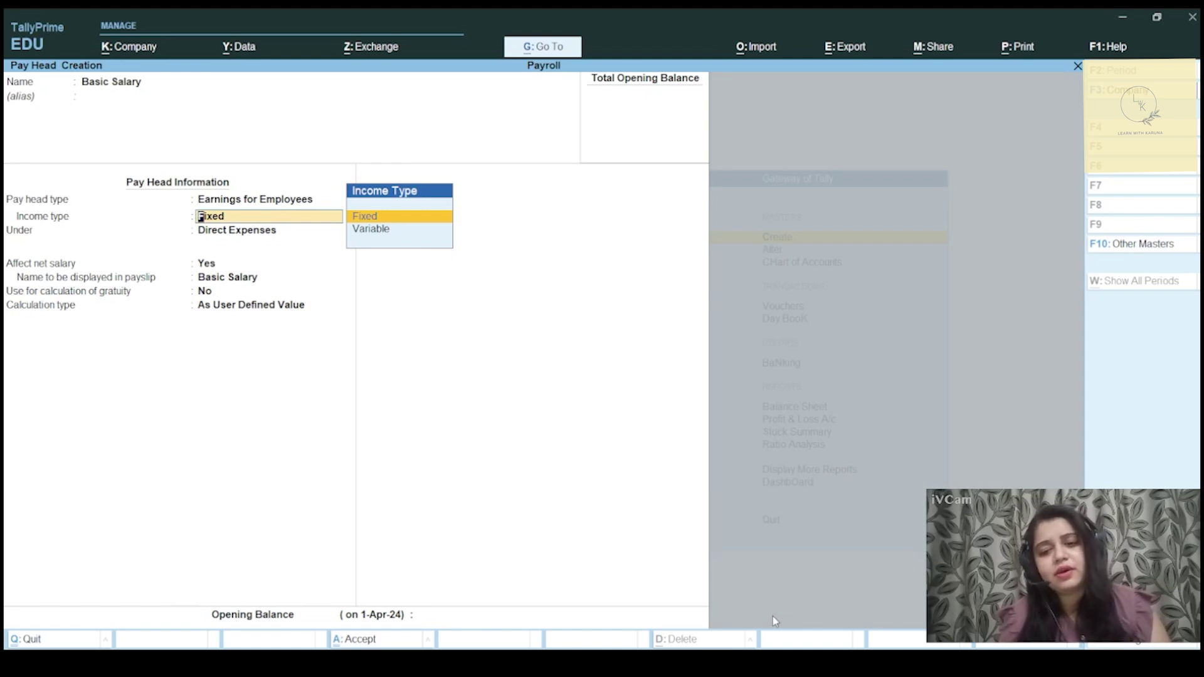
{"action": "key", "text": "Return"}
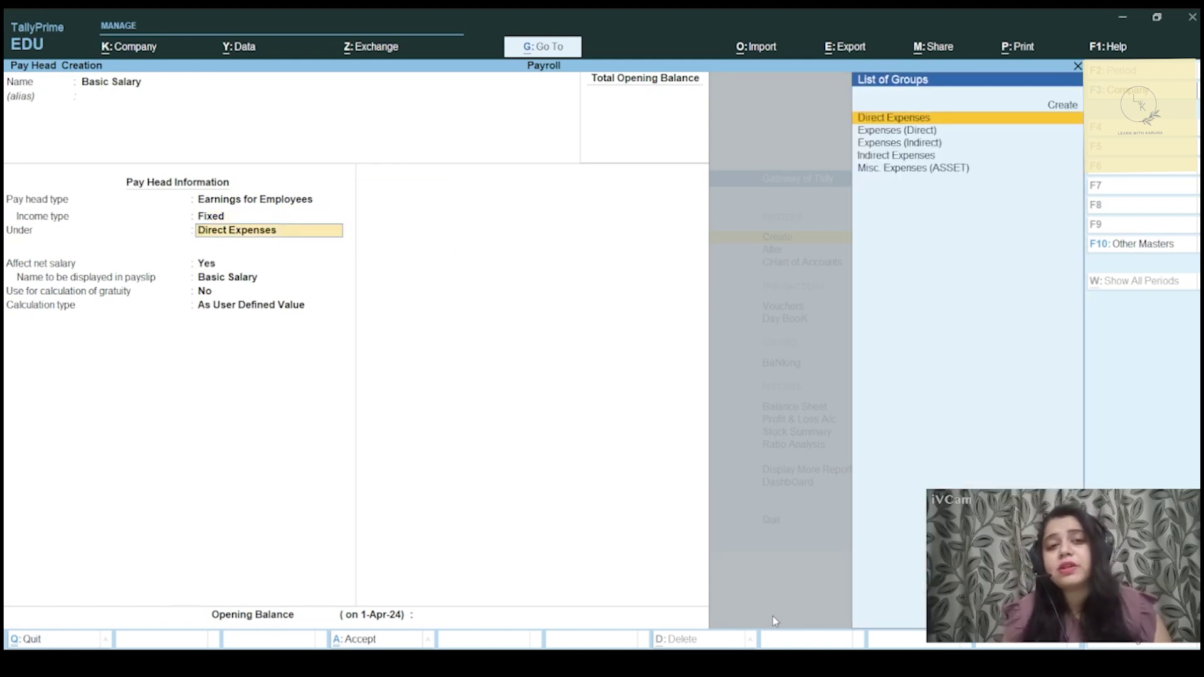
{"action": "key", "text": "Down"}
{"action": "key", "text": "Down"}
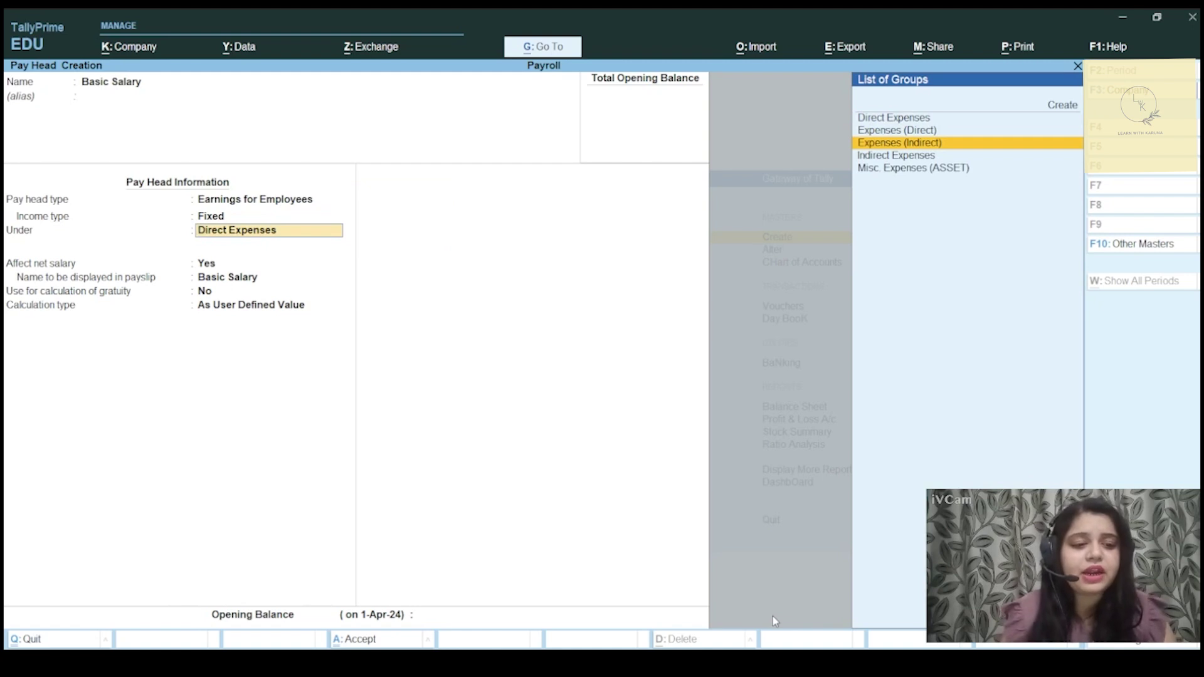
{"action": "key", "text": "Return"}
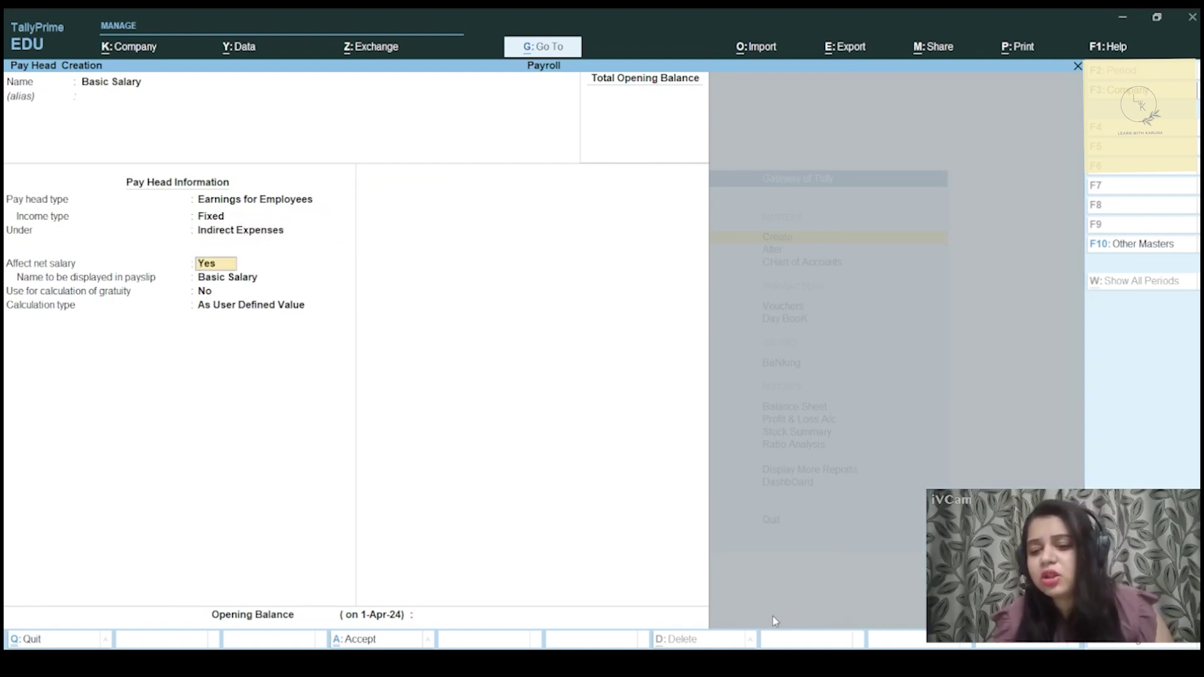
- Keep Basic Salary's net salary and gratuity settings and set its calculation type to On Attendance using the Present attendance type
{"action": "key", "text": "Return"}
{"action": "key", "text": "Return"}
{"action": "key", "text": "Return"}
{"action": "key", "text": "Down"}
{"action": "key", "text": "Down"}
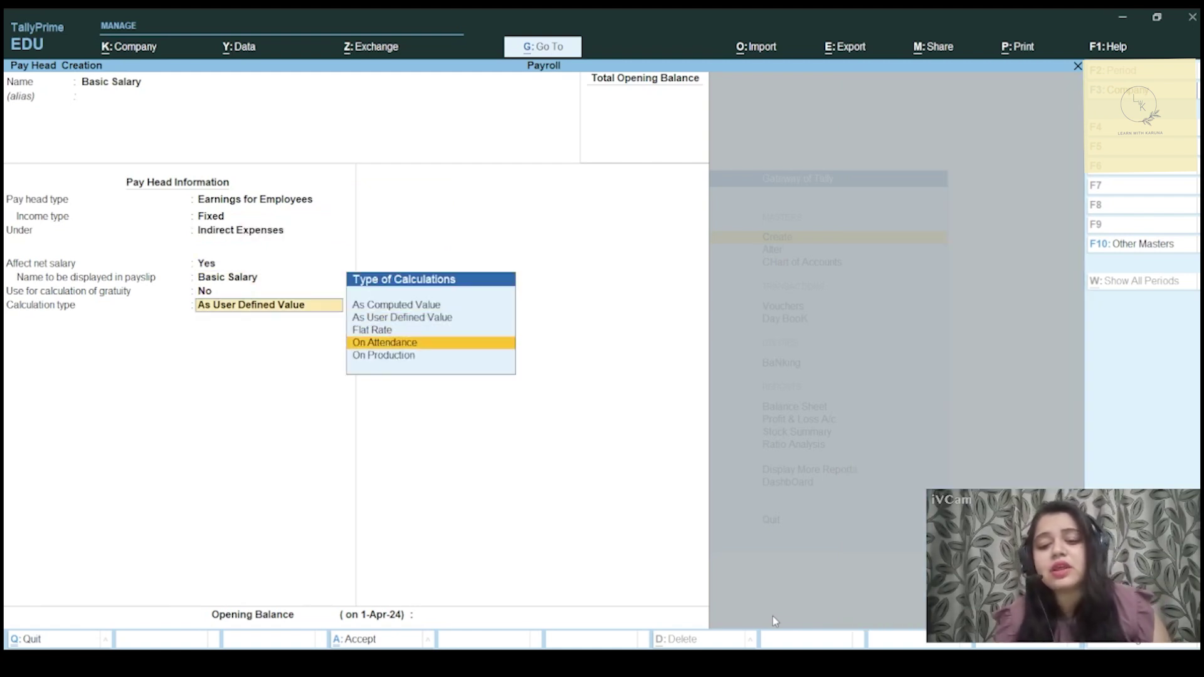
{"action": "key", "text": "Return"}
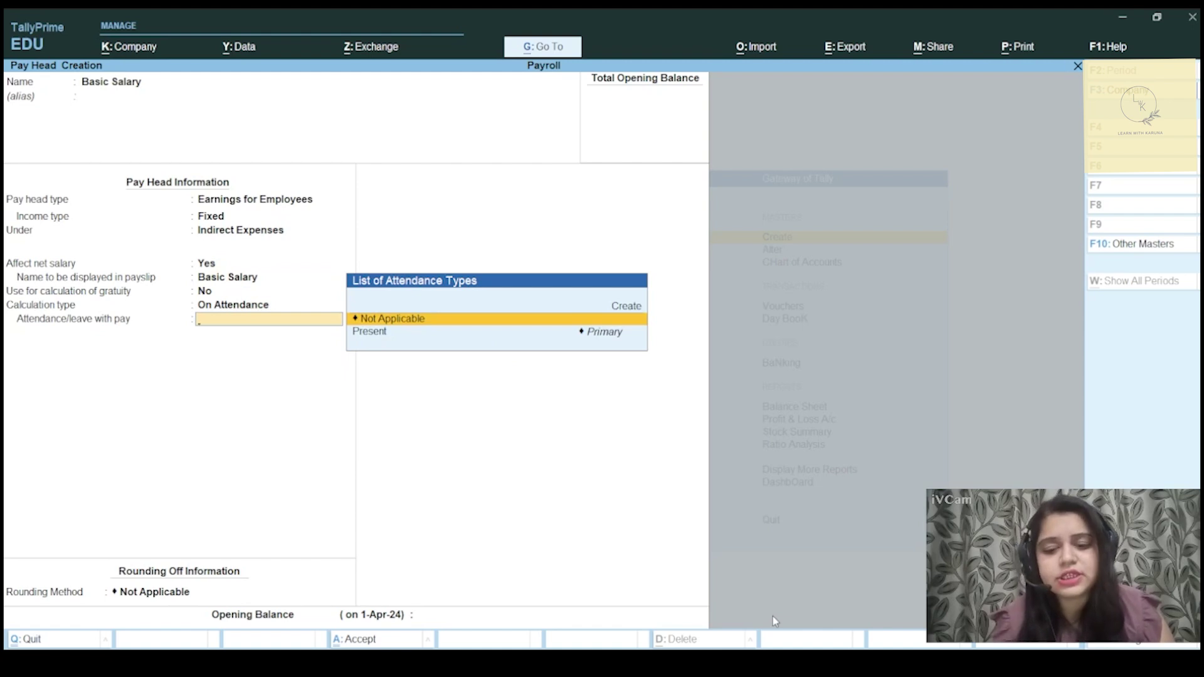
{"action": "key", "text": "Down"}
{"action": "key", "text": "Return"}
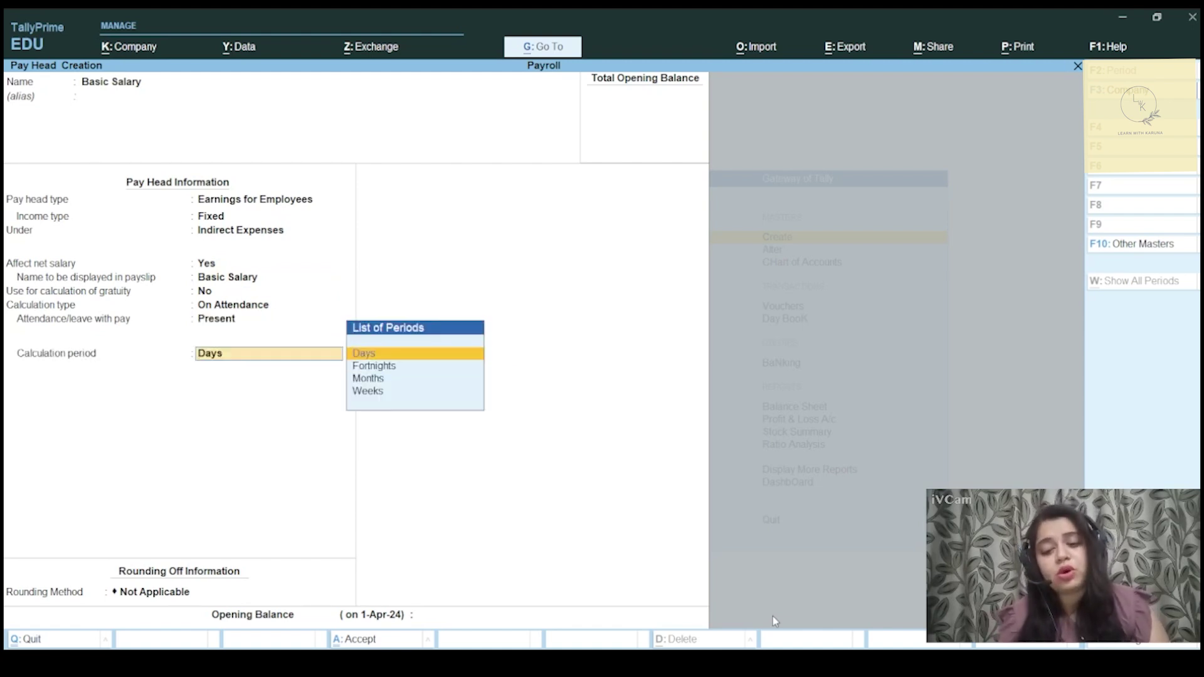
- Set Basic Salary's calculation period to Months with the per-day basis As per Calendar Period
{"action": "key", "text": "Down"}
{"action": "key", "text": "Down"}
{"action": "key", "text": "Return"}
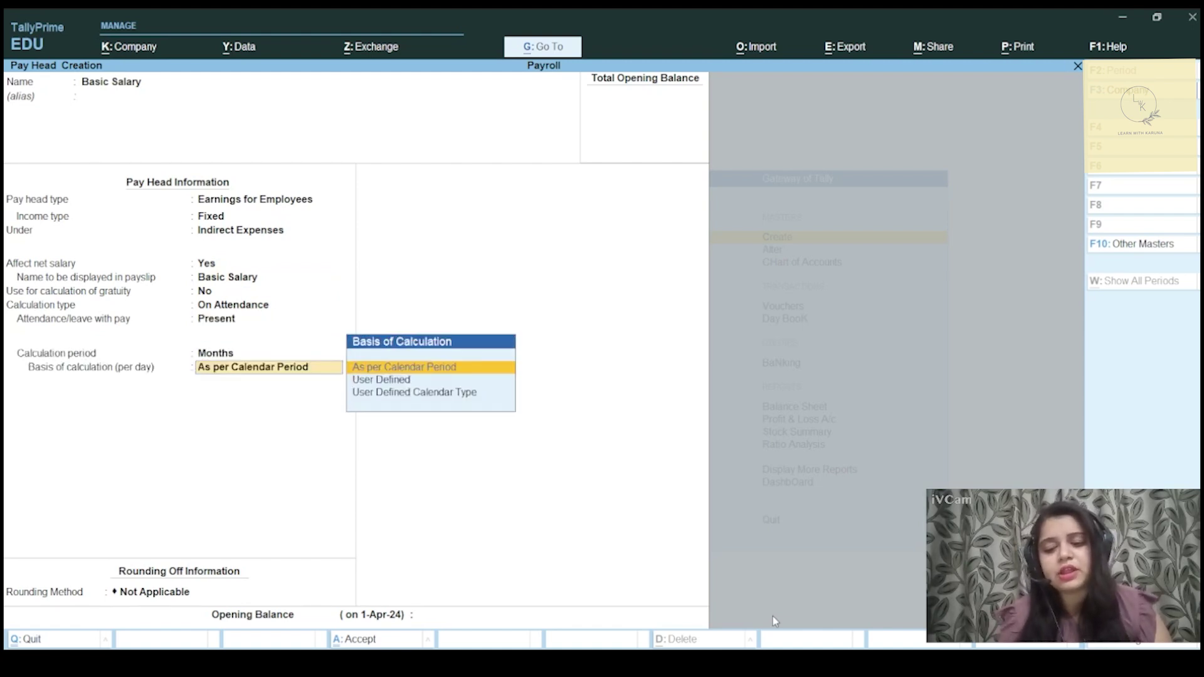
{"action": "key", "text": "Return"}
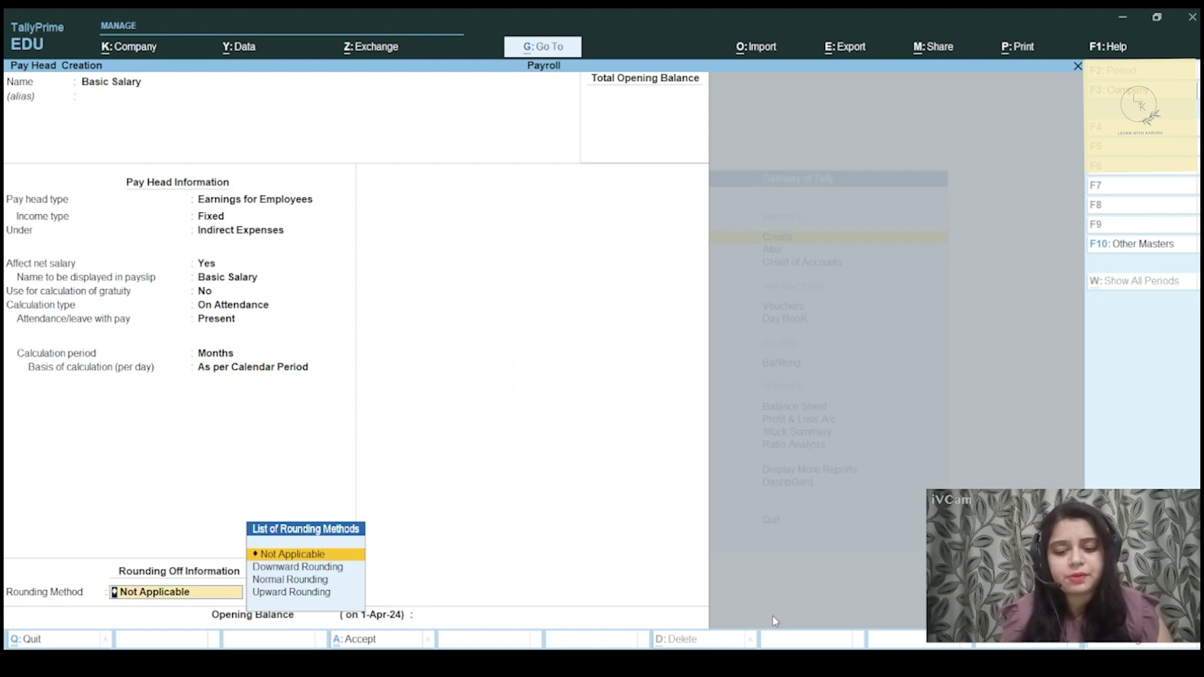
- Set the rounding method to Normal Rounding without a limit and save the Basic Salary pay head
{"action": "key", "text": "Down"}
{"action": "key", "text": "Down"}
{"action": "key", "text": "Return"}
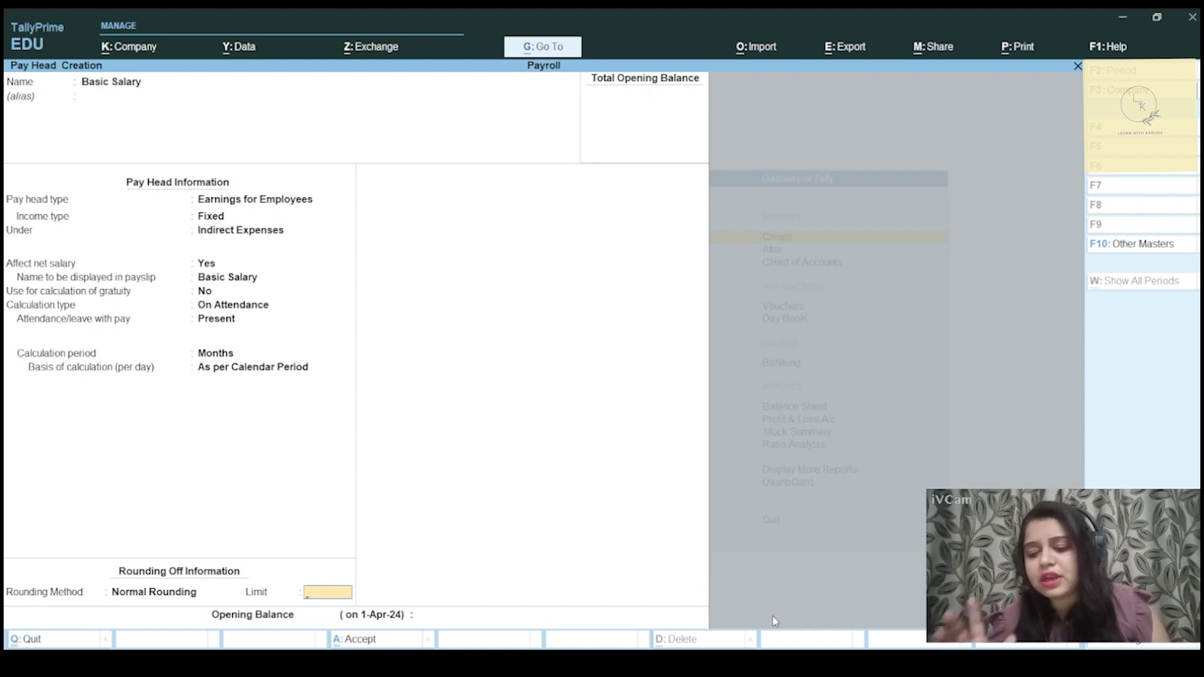
{"action": "key", "text": "BackSpace"}
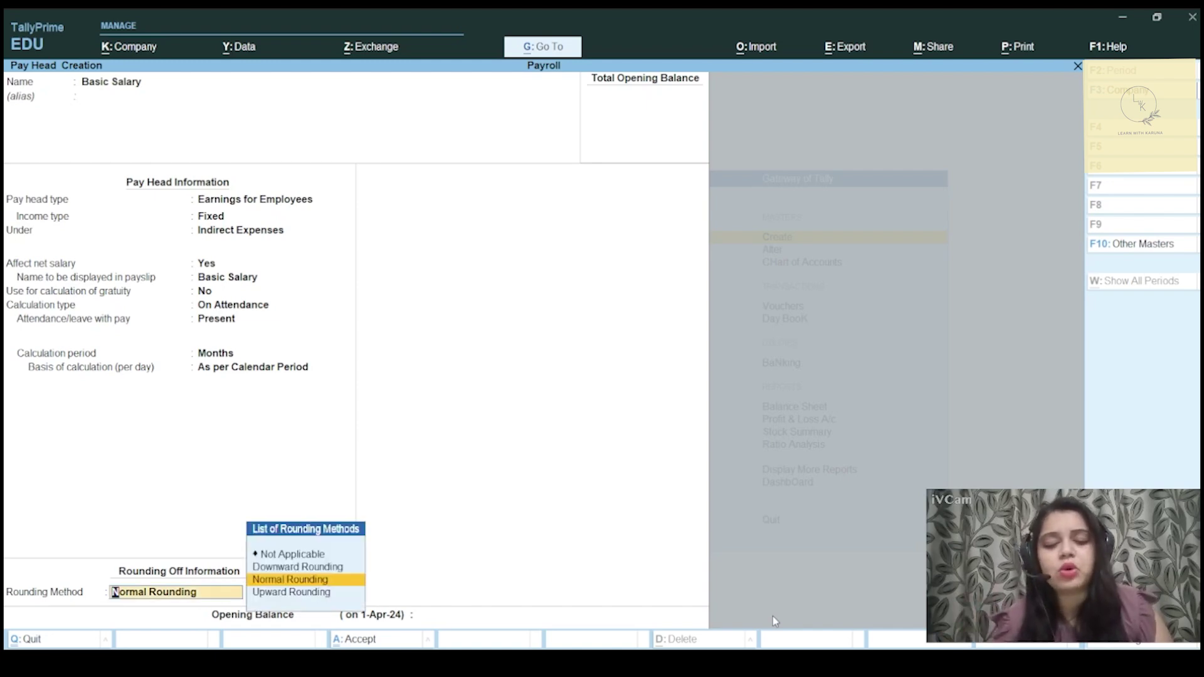
{"action": "key", "text": "Return"}
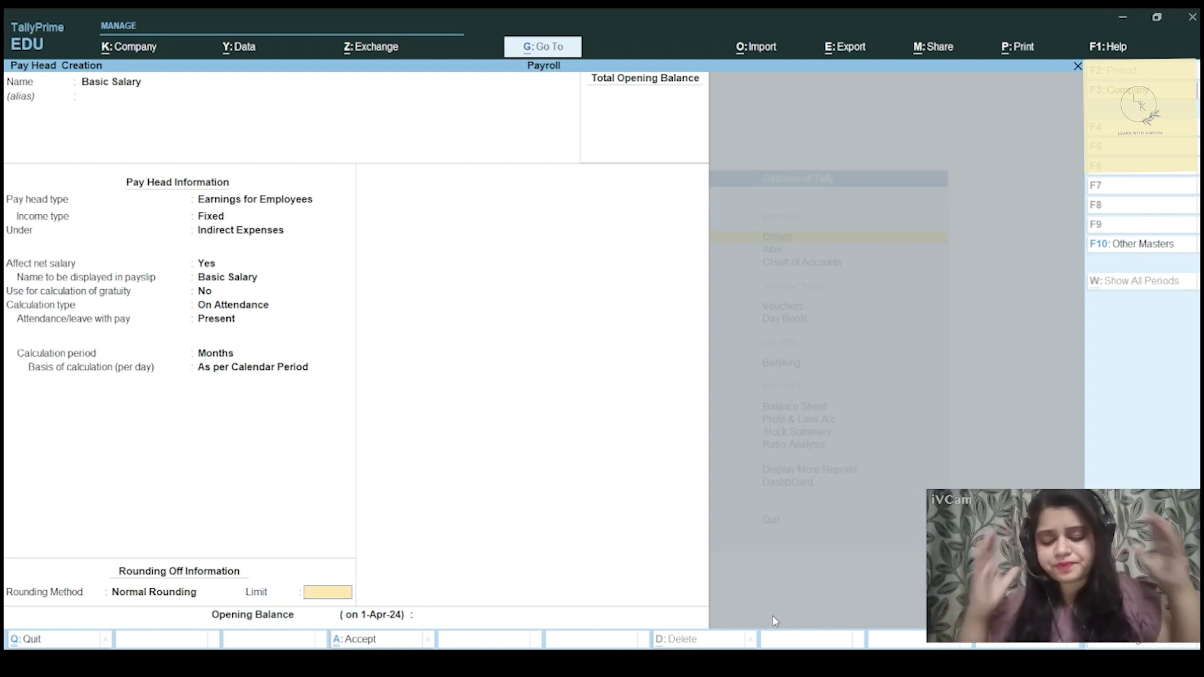
{"action": "key", "text": "ctrl+a"}
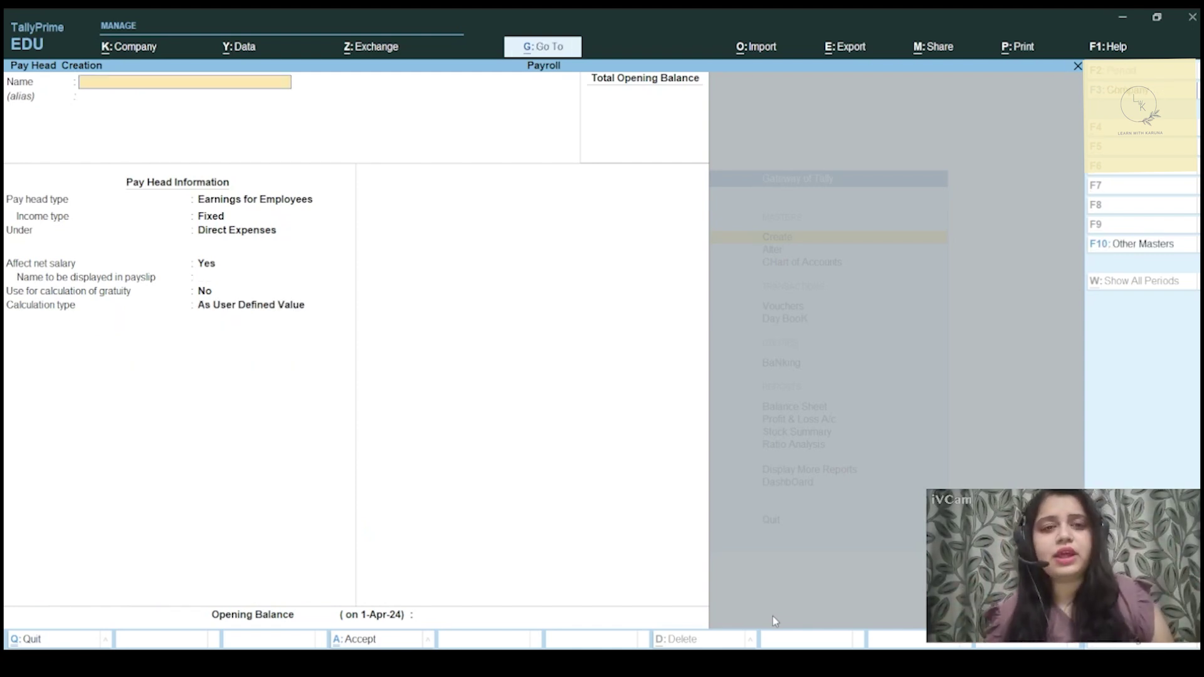
- Start a pay head named Dearness Allowance as Earnings for Employees with Variable income type under Indirect Expenses
{"action": "type", "text": "rn"}
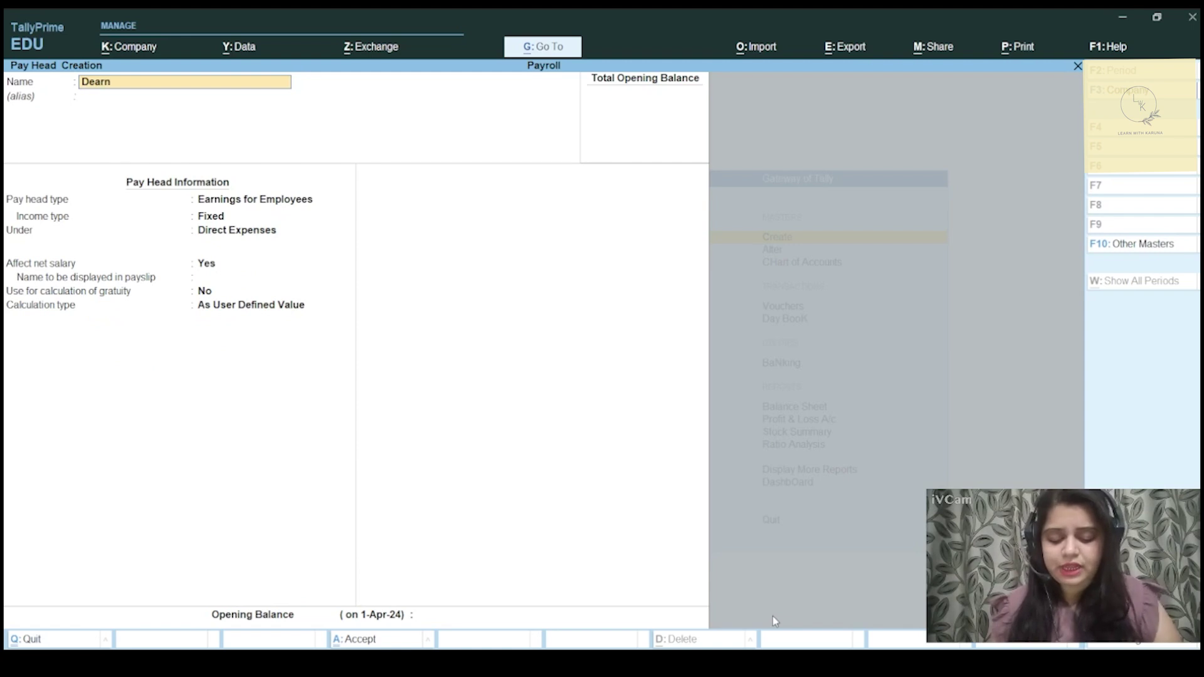
{"action": "type", "text": "ess Allowance"}
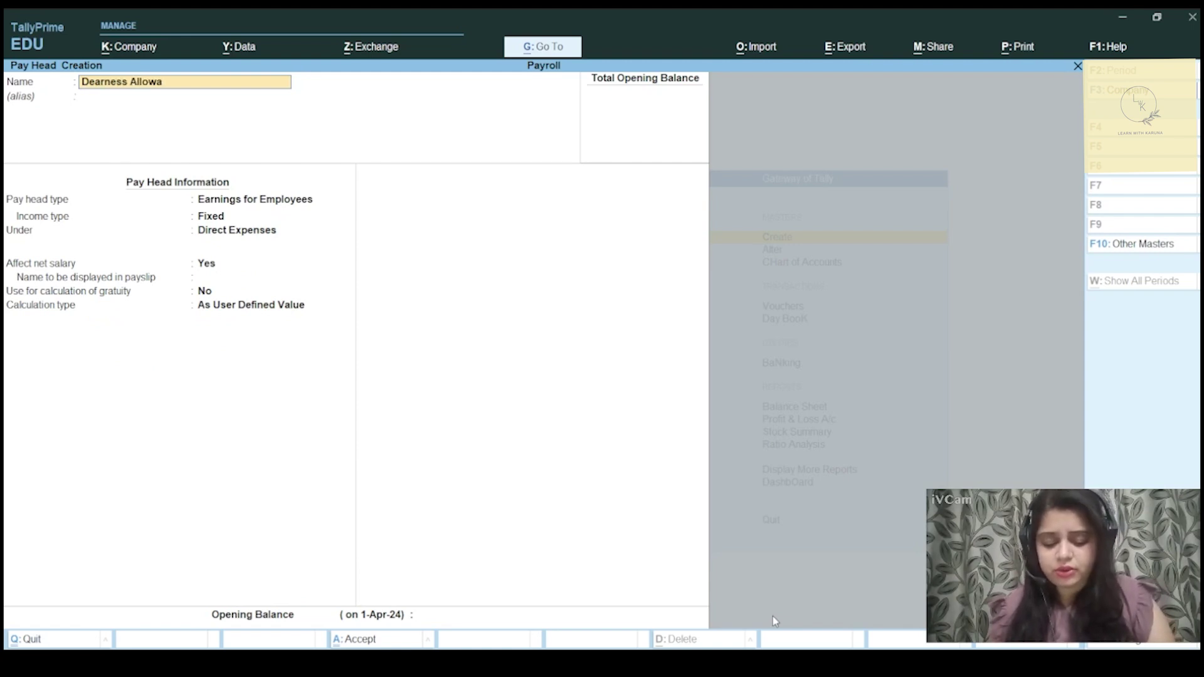
{"action": "key", "text": "Return"}
{"action": "key", "text": "Return"}
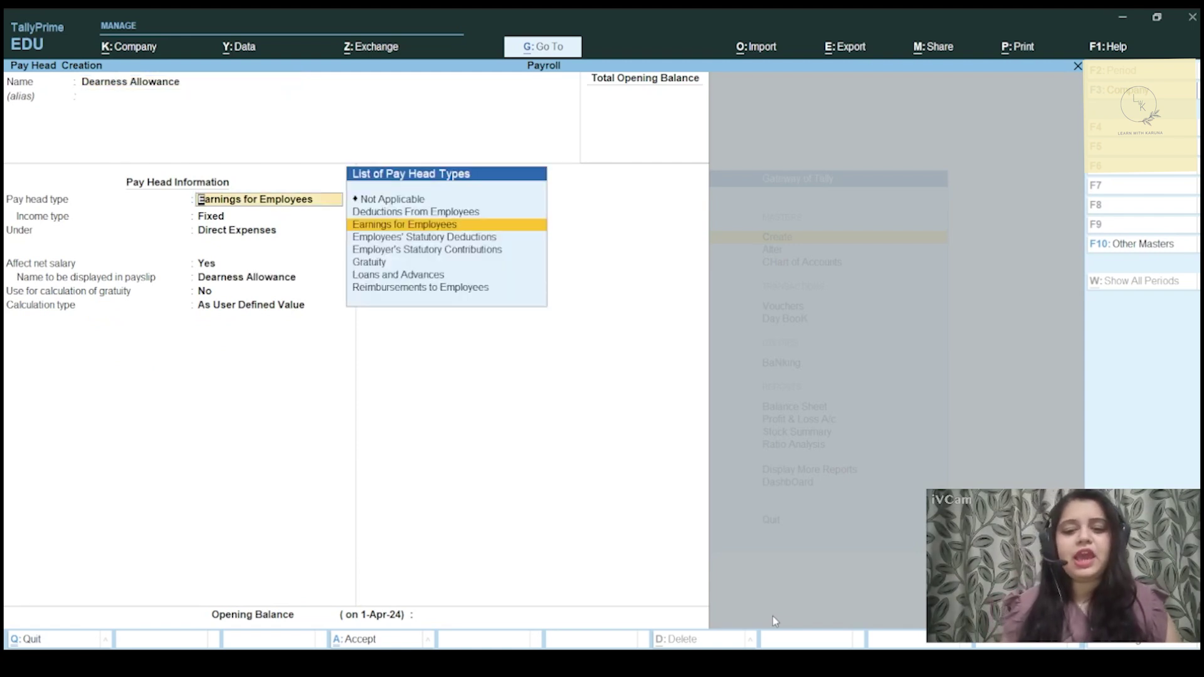
{"action": "key", "text": "Return"}
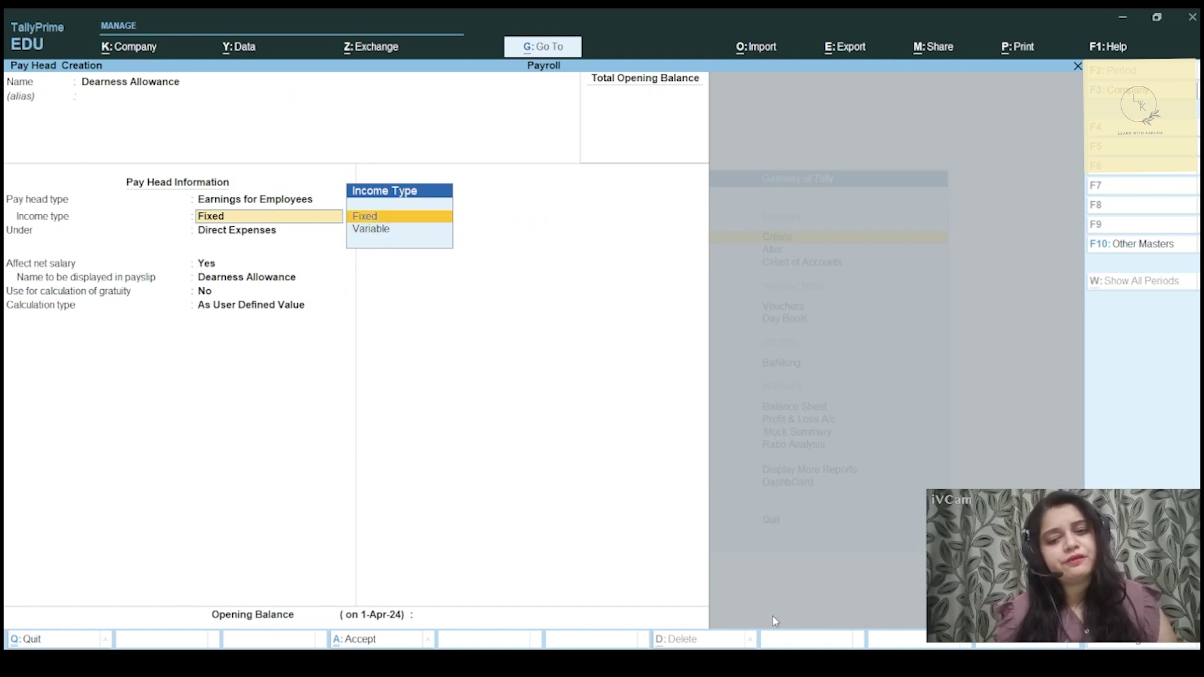
{"action": "key", "text": "Down"}
{"action": "key", "text": "Return"}
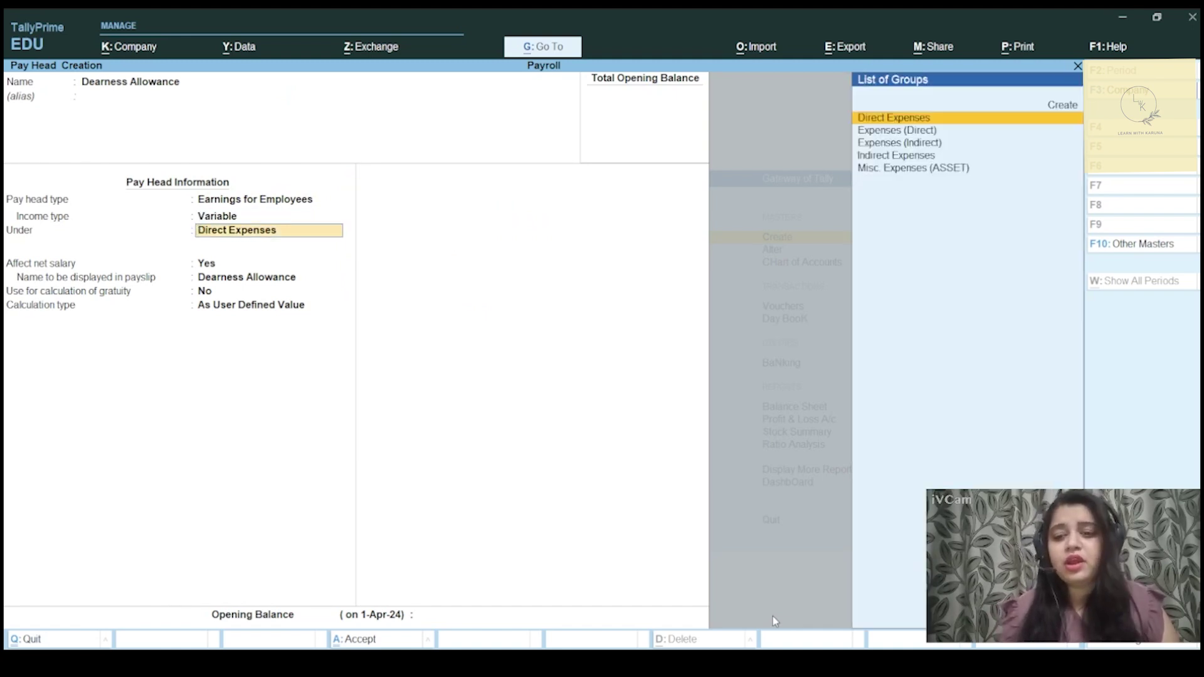
{"action": "key", "text": "Down"}
{"action": "key", "text": "Down"}
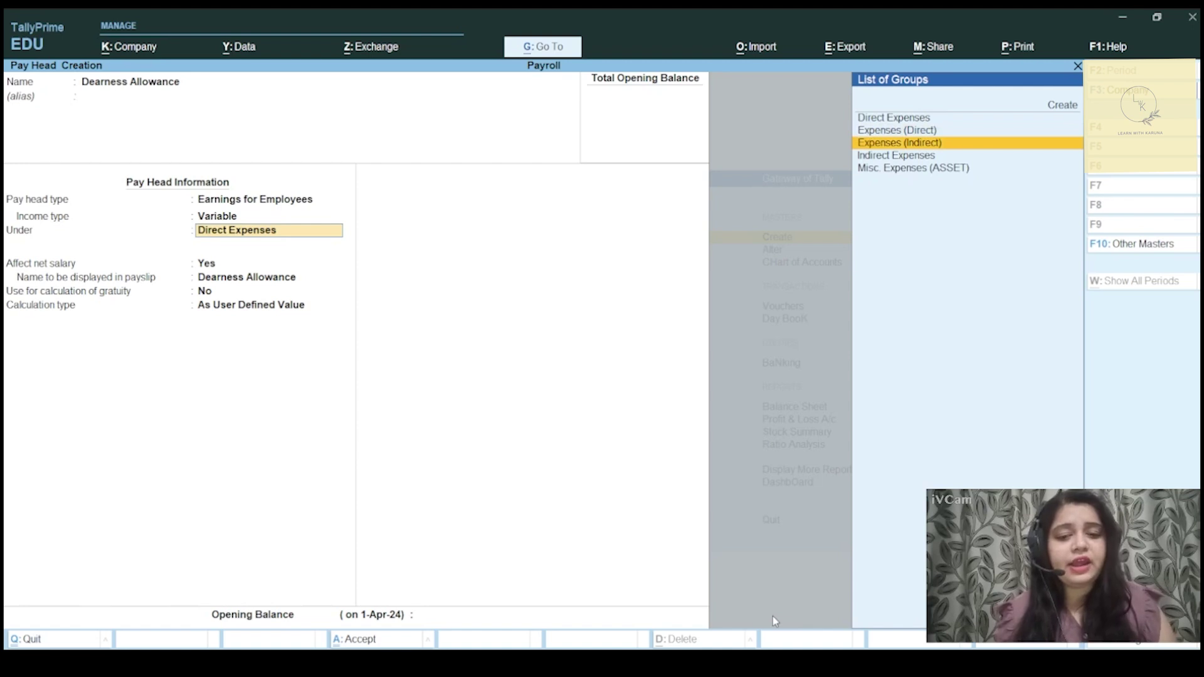
{"action": "key", "text": "Return"}
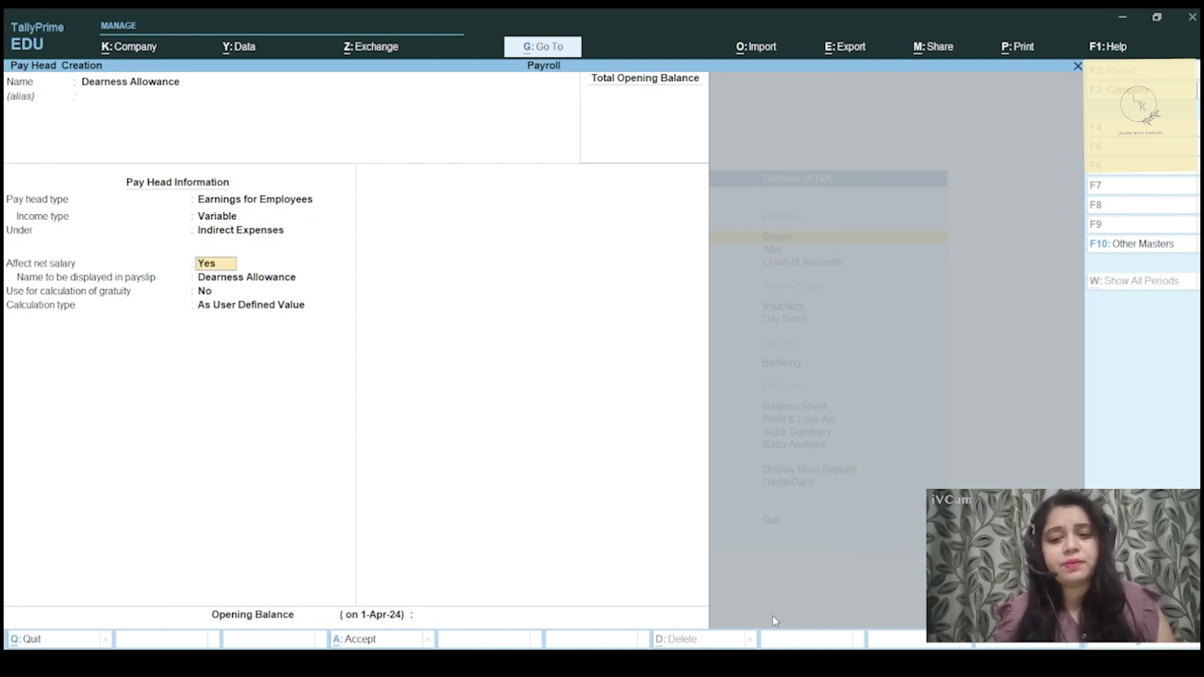
- Keep Dearness Allowance's net salary, payslip name and gratuity settings, and set its calculation type to As Computed Value with a Months period
{"action": "key", "text": "Return"}
{"action": "key", "text": "Return"}
{"action": "key", "text": "Return"}
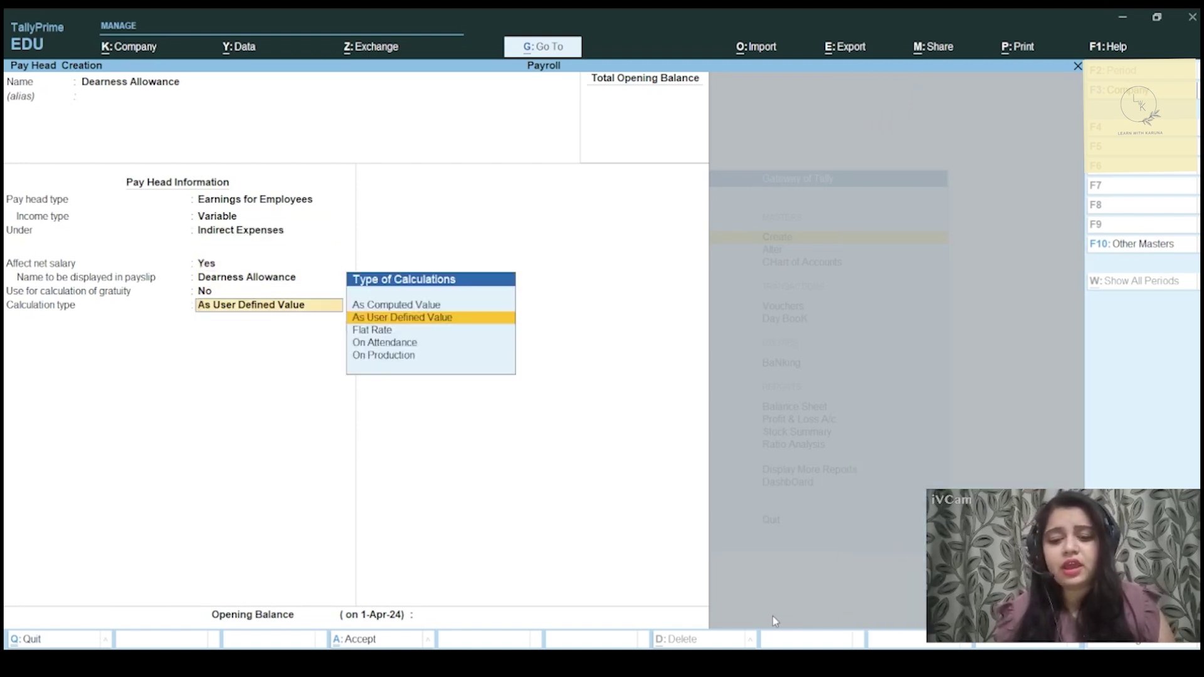
{"action": "key", "text": "Up"}
{"action": "key", "text": "Return"}
{"action": "key", "text": "Return"}
{"action": "key", "text": "Return"}
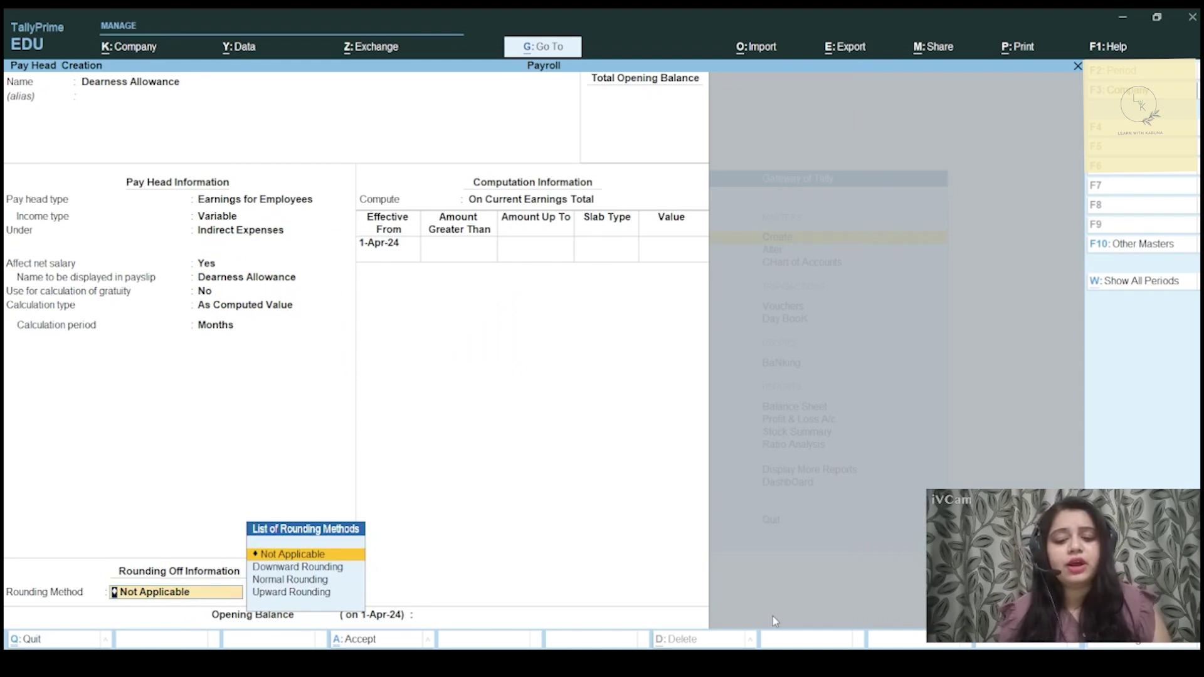
- Set Dearness Allowance's rounding method to Normal Rounding and leave the limit blank
{"action": "key", "text": "Down"}
{"action": "key", "text": "Down"}
{"action": "key", "text": "Return"}
{"action": "key", "text": "Return"}
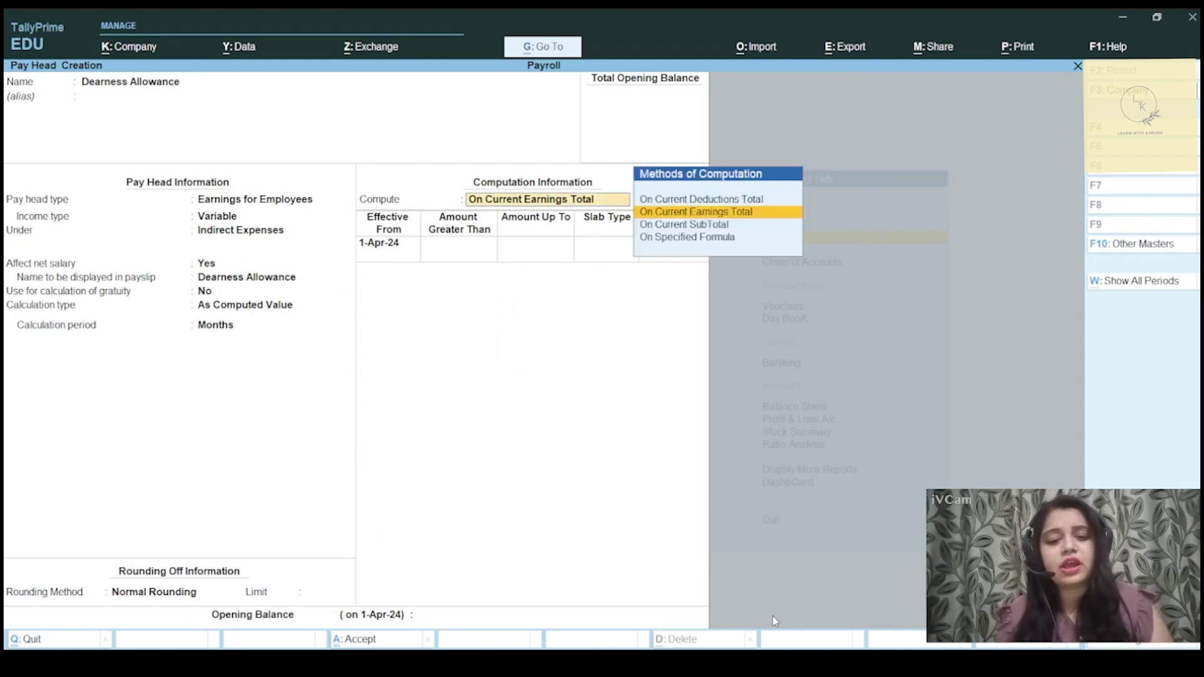
- Compute Dearness Allowance On Specified Formula, adding only the Basic Salary pay head
{"action": "key", "text": "Down"}
{"action": "key", "text": "Down"}
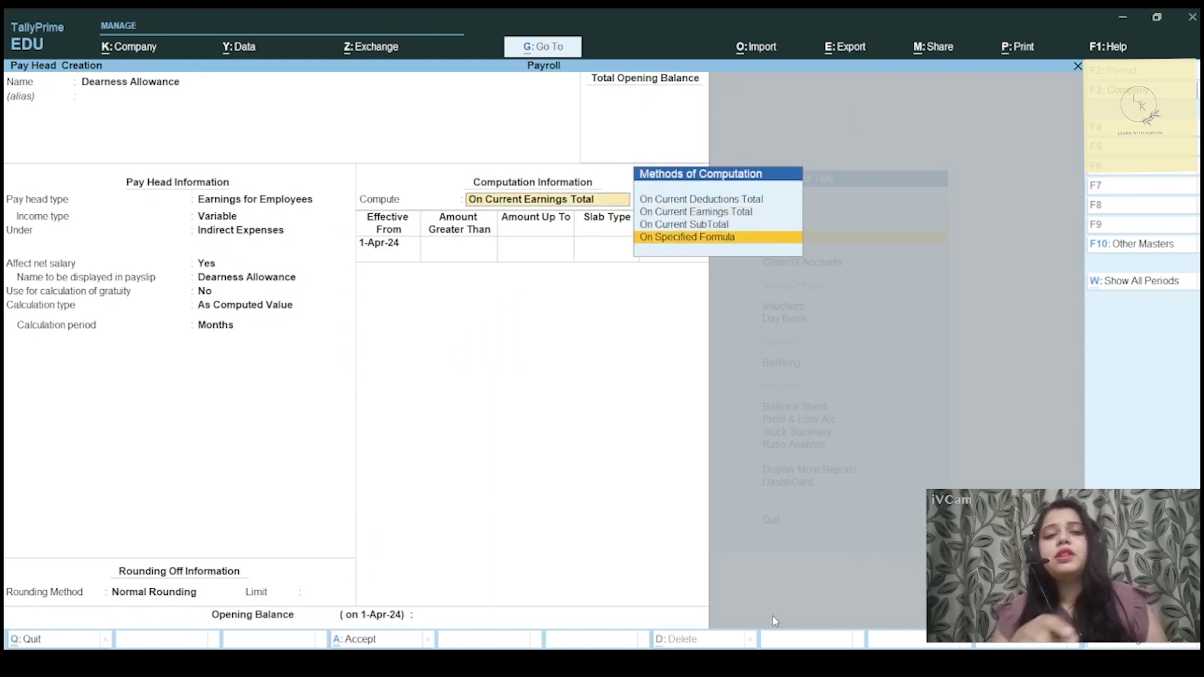
{"action": "key", "text": "Return"}
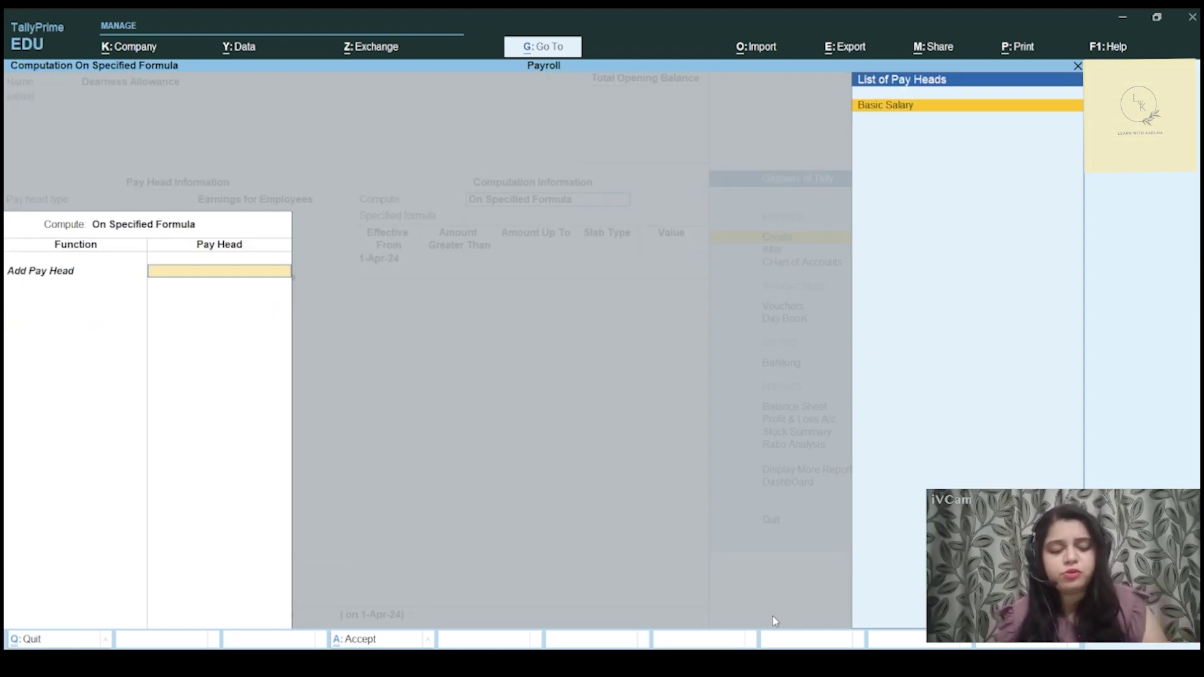
{"action": "key", "text": "Return"}
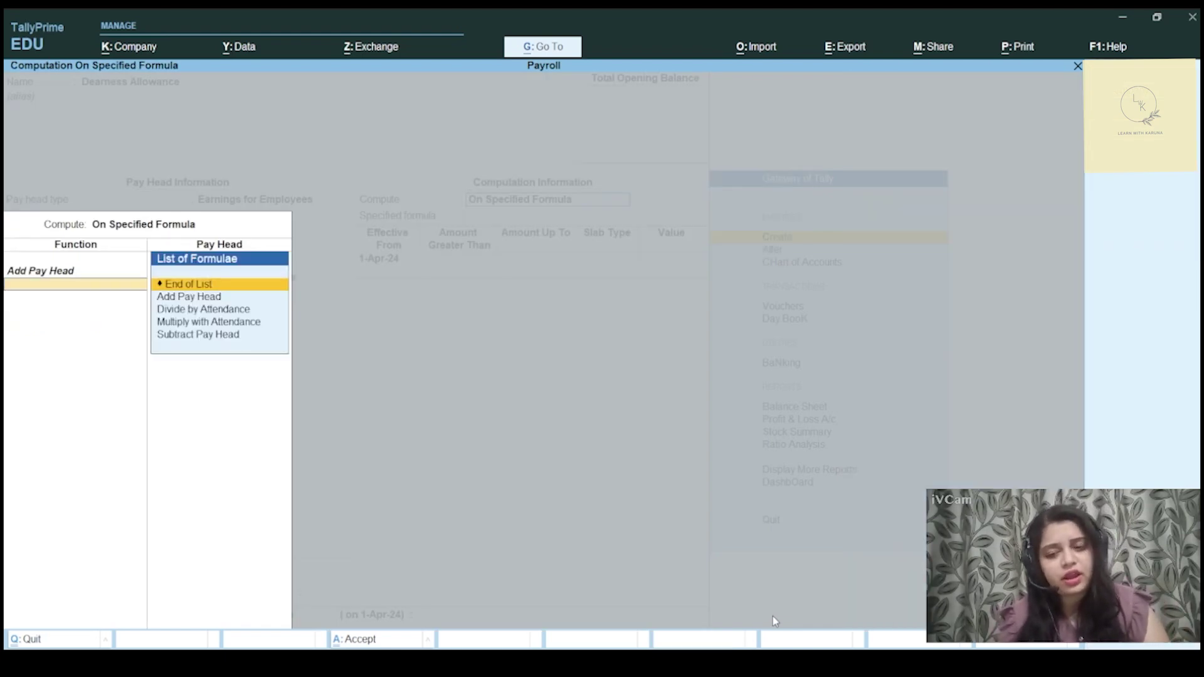
{"action": "key", "text": "Return"}
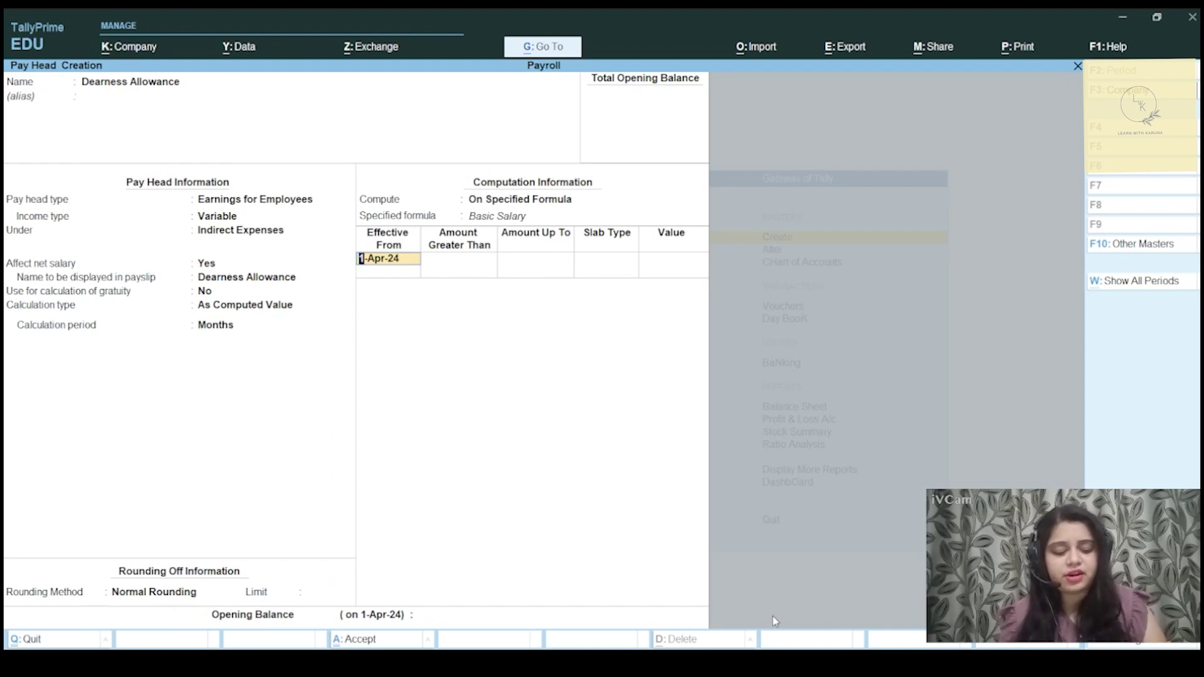
- Give Dearness Allowance a Percentage slab of 10% effective from 1-Apr-24 with no amount limits, and save the pay head
{"action": "key", "text": "Return"}
{"action": "key", "text": "Return"}
{"action": "key", "text": "Return"}
{"action": "type", "text": "10"}
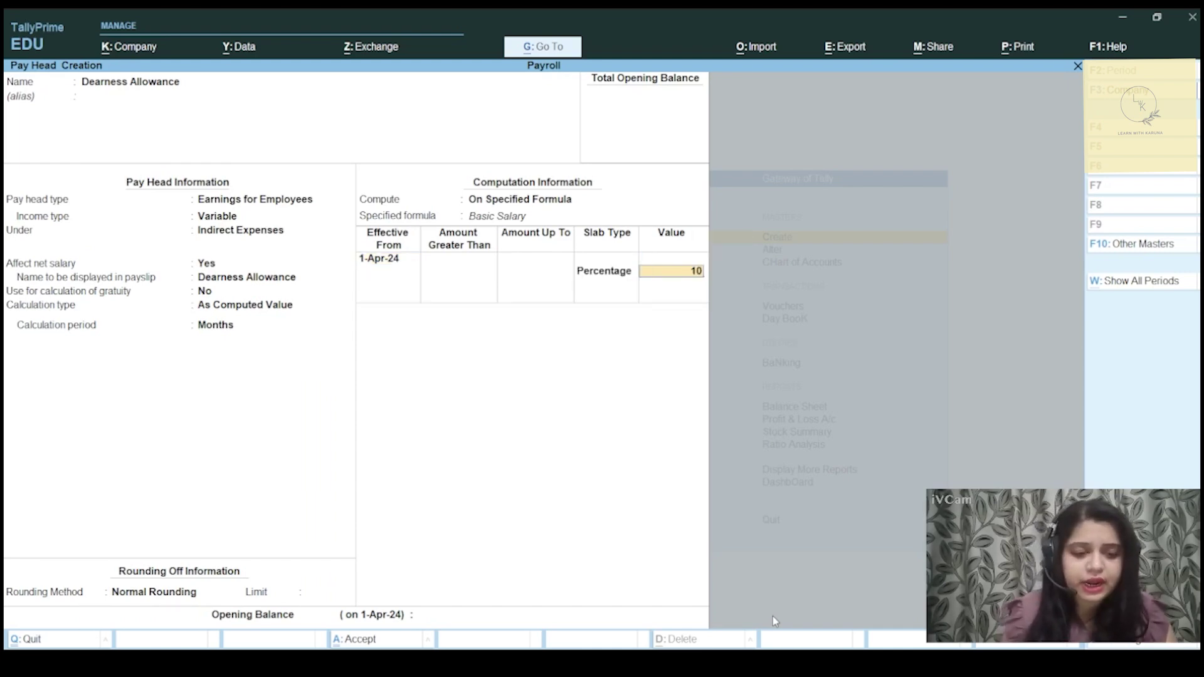
{"action": "key", "text": "Return"}
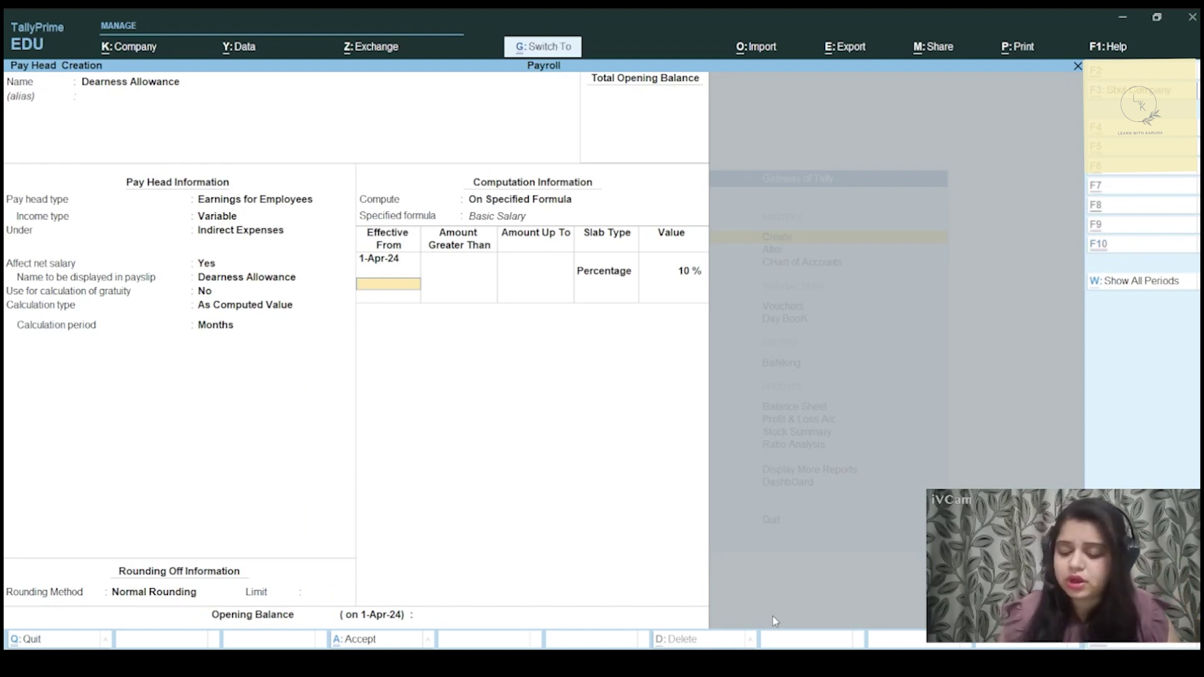
{"action": "key", "text": "ctrl+a"}
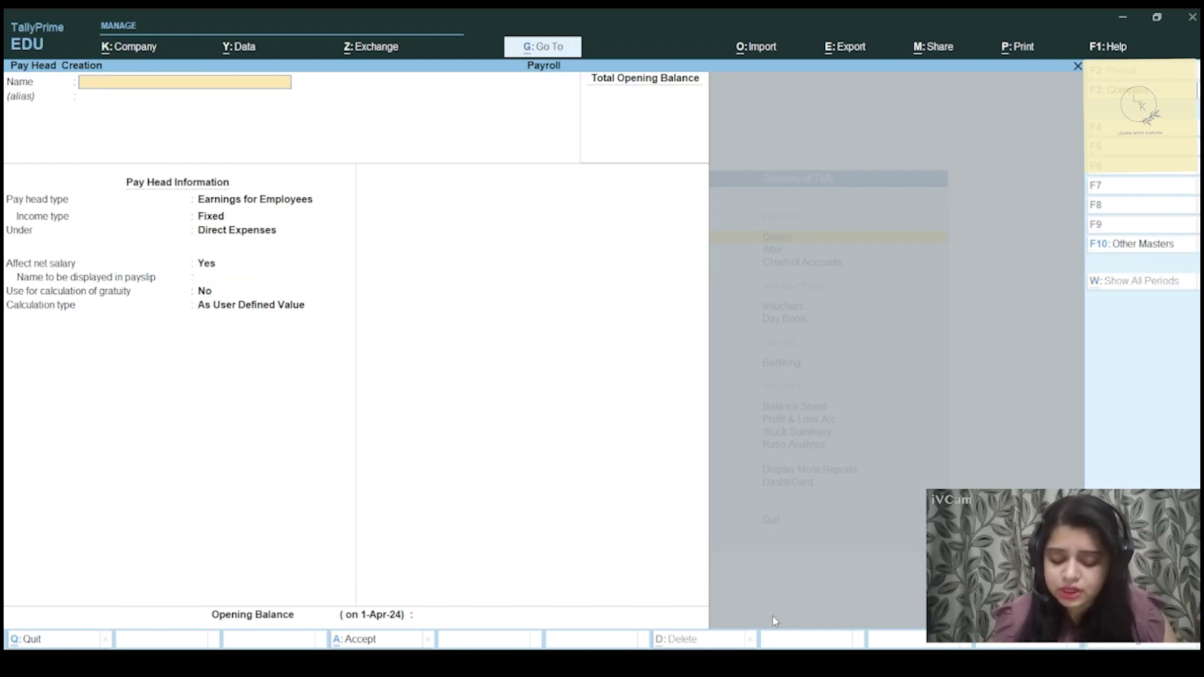
- Start a pay head named House Rent Allowance as Earnings for Employees with Variable income type under Indirect Expenses
{"action": "type", "text": "House"}
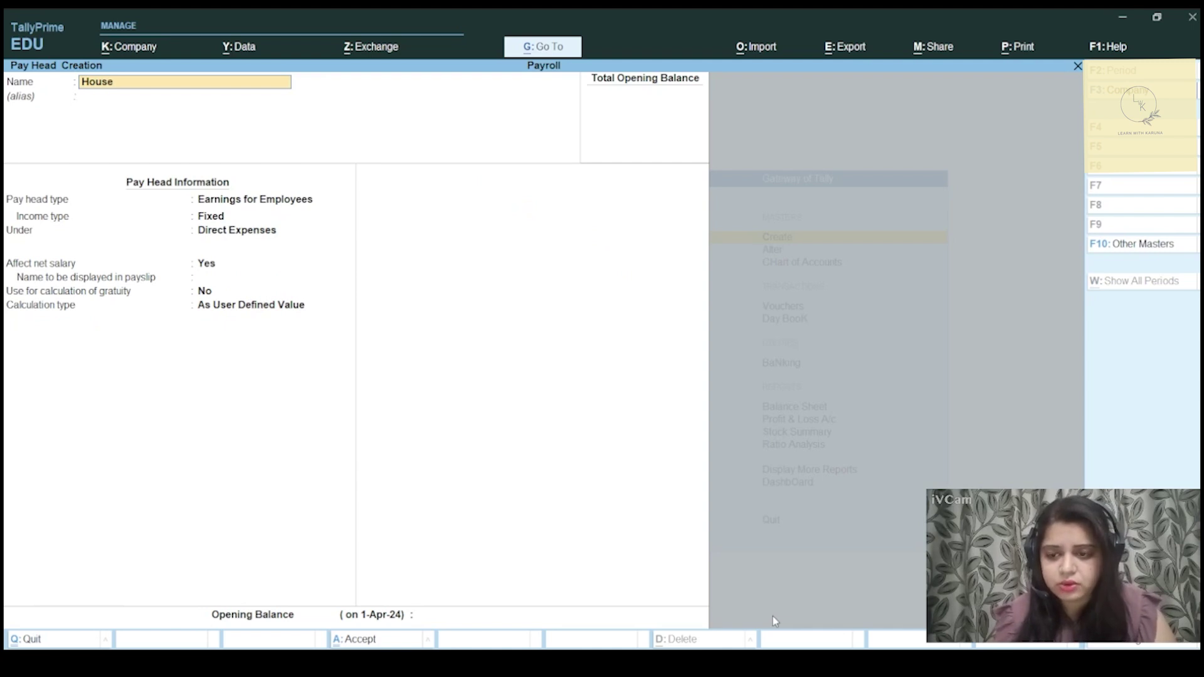
{"action": "type", "text": " Rent Allow"}
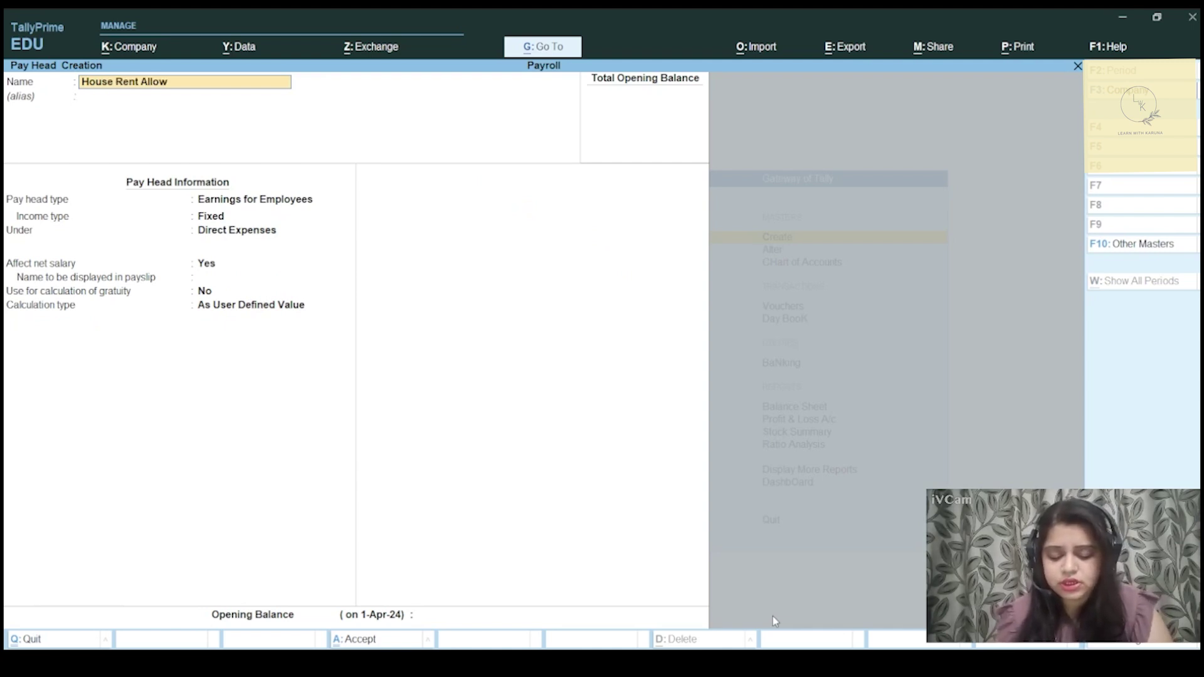
{"action": "type", "text": "ance"}
{"action": "key", "text": "Return"}
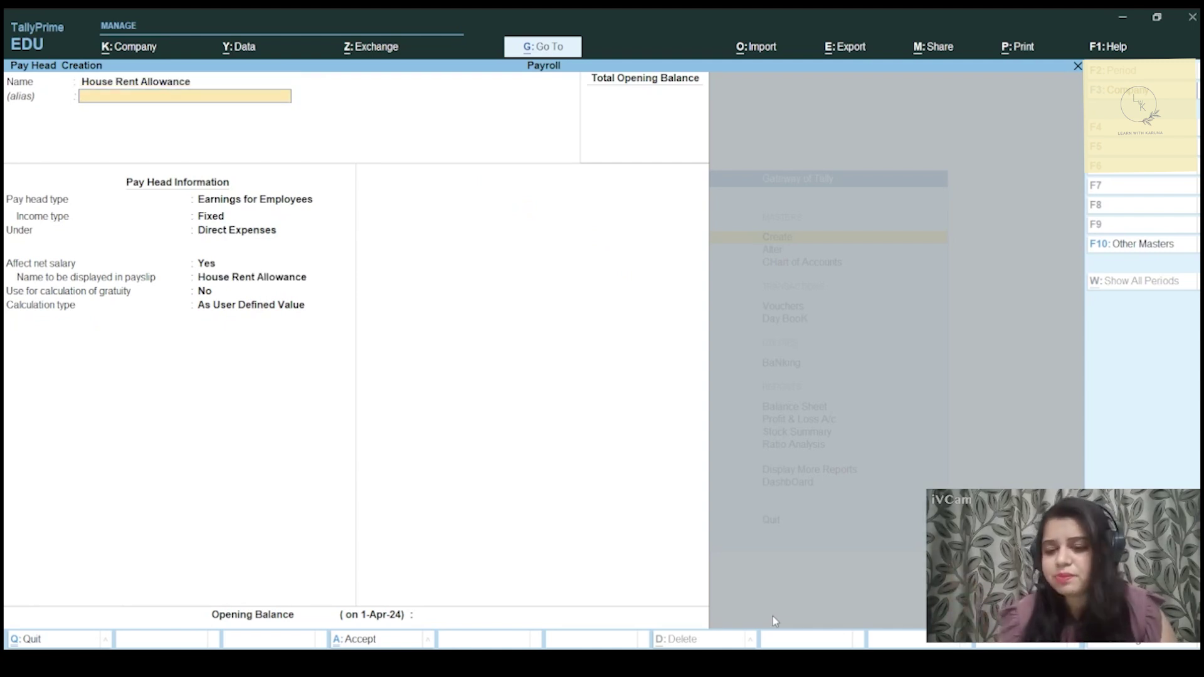
{"action": "key", "text": "Return"}
{"action": "key", "text": "Return"}
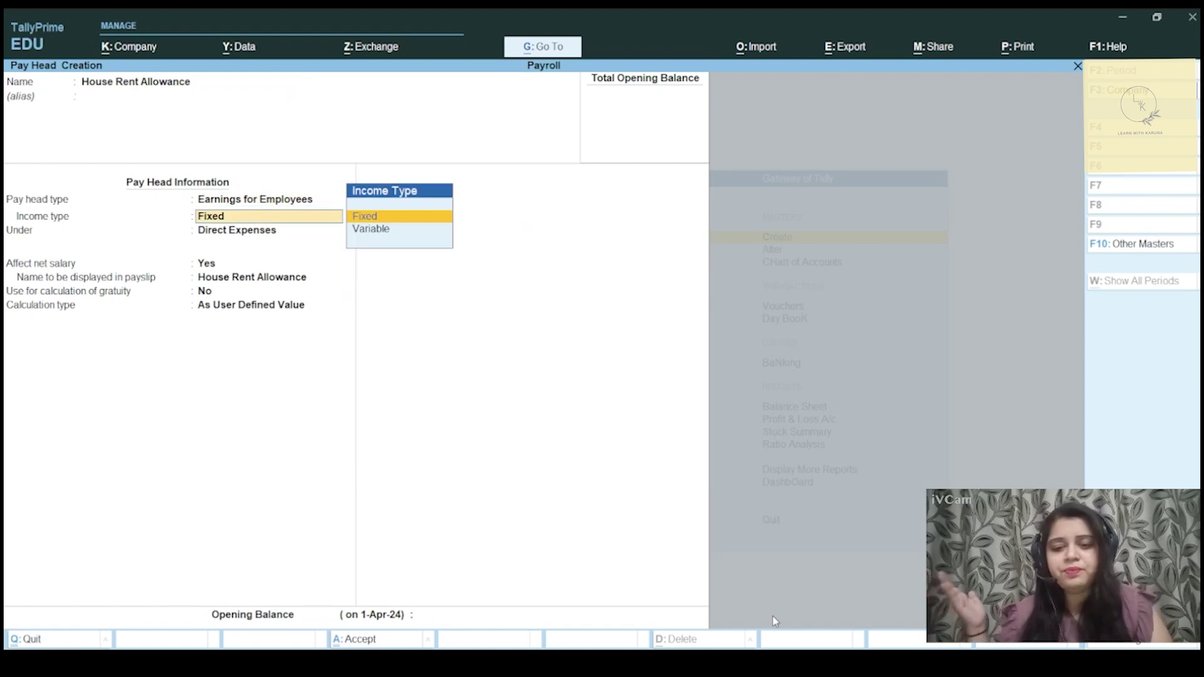
{"action": "key", "text": "Down"}
{"action": "key", "text": "Return"}
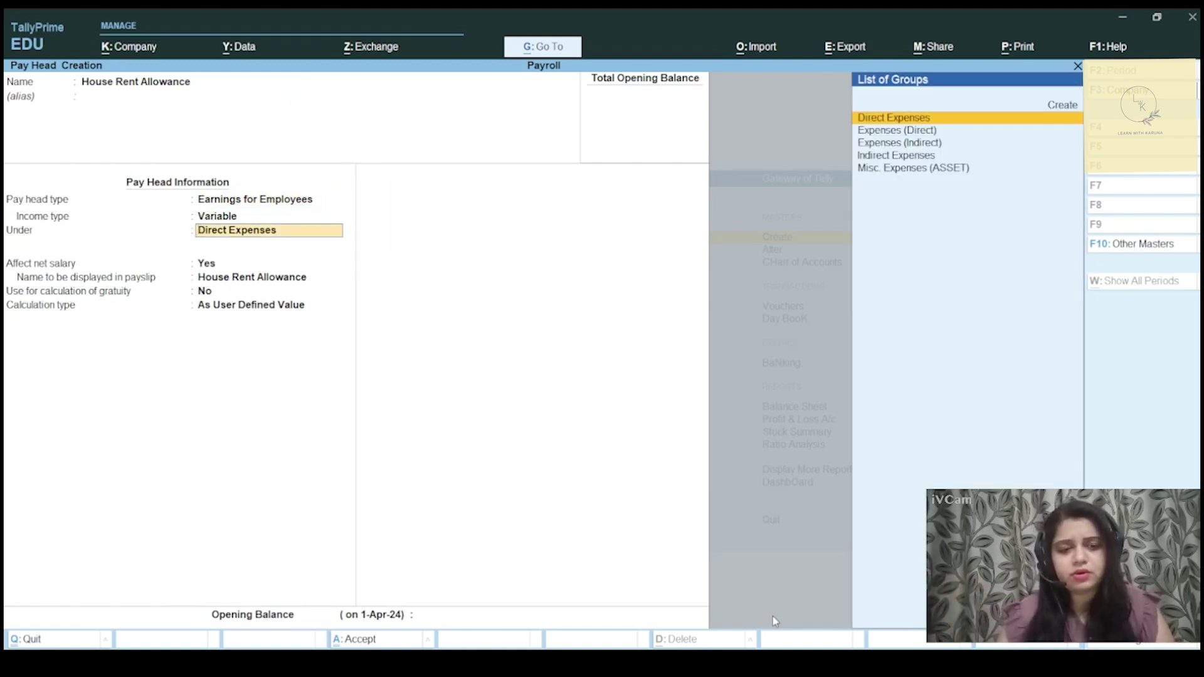
{"action": "key", "text": "Down"}
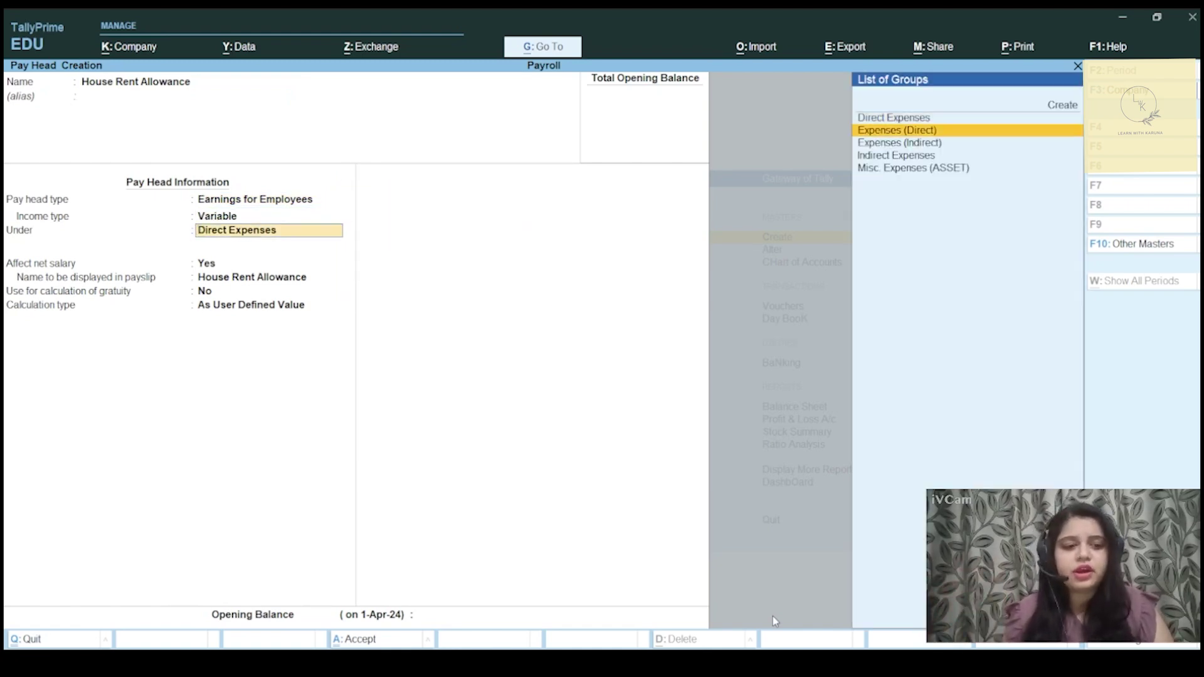
{"action": "key", "text": "Down"}
{"action": "key", "text": "Return"}
- Keep House Rent Allowance's net salary, payslip name and gratuity settings, and set its calculation type to As Computed Value with a Months period
{"action": "key", "text": "Return"}
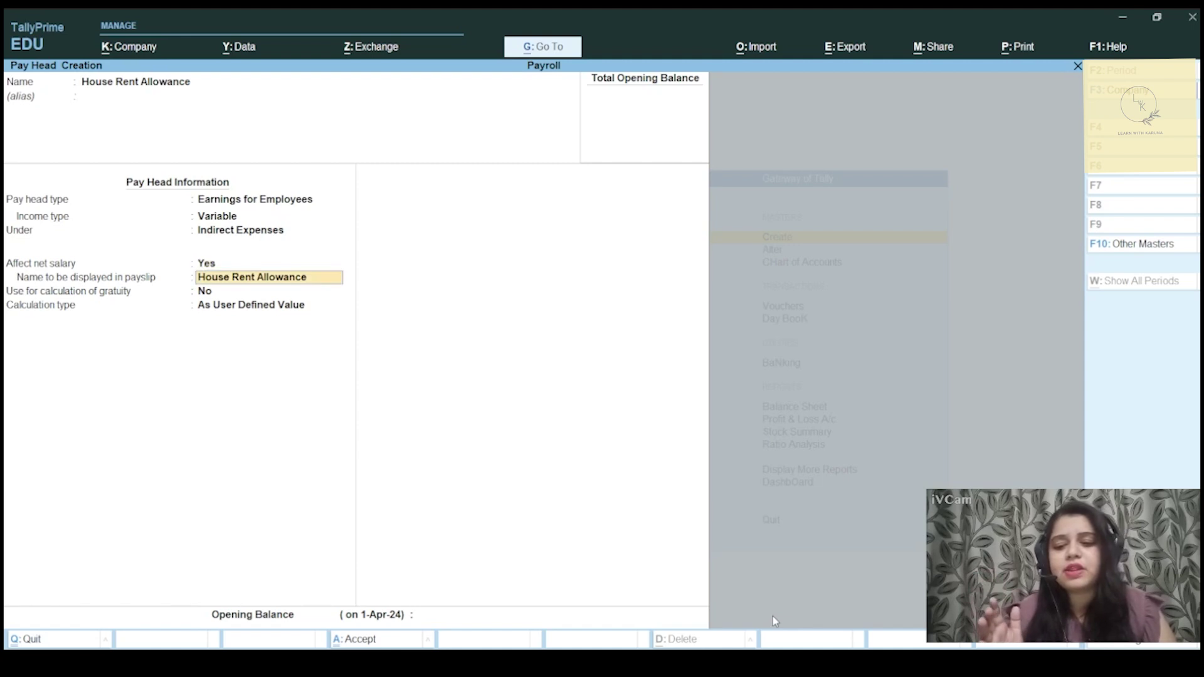
{"action": "key", "text": "Return"}
{"action": "key", "text": "Return"}
{"action": "key", "text": "Up"}
{"action": "key", "text": "Return"}
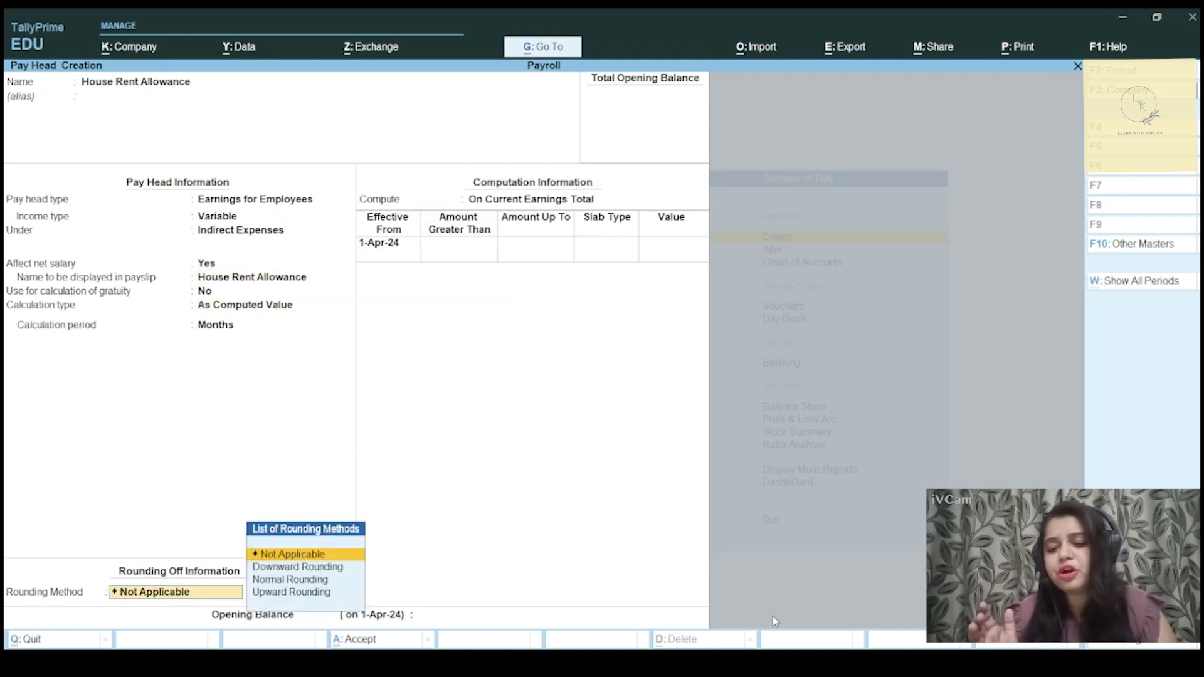
- Set House Rent Allowance's rounding method to Normal Rounding and leave the limit blank
{"action": "key", "text": "Down"}
{"action": "key", "text": "Down"}
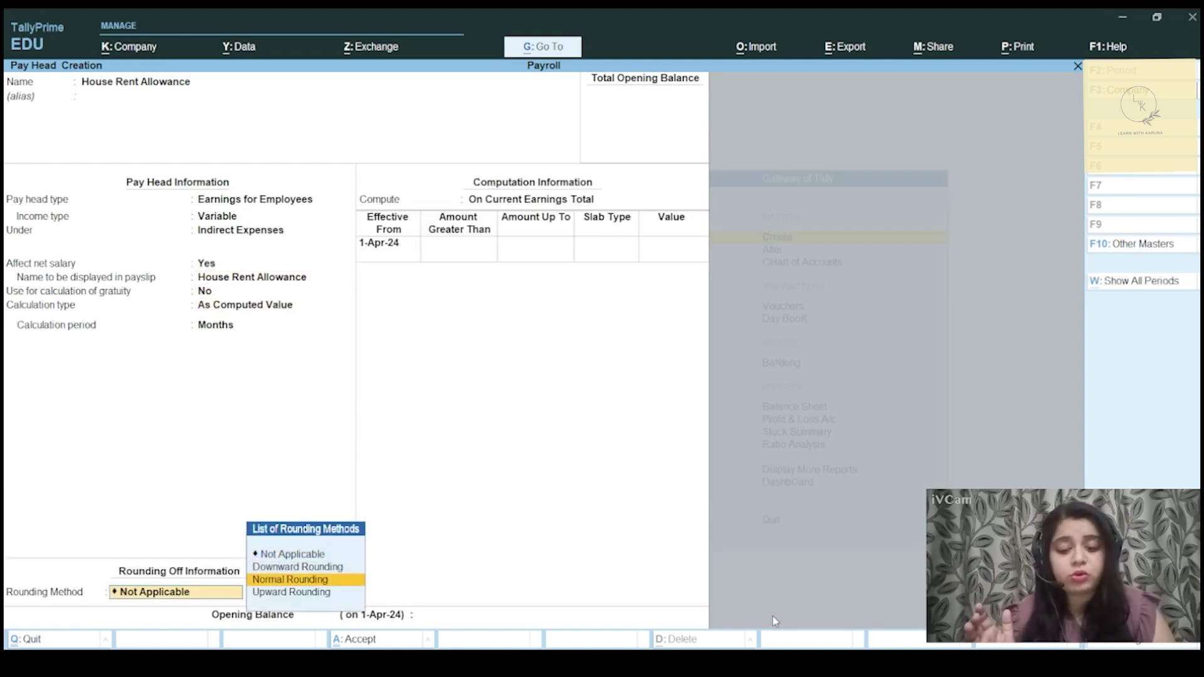
{"action": "key", "text": "Return"}
{"action": "key", "text": "Return"}
- Compute House Rent Allowance On Specified Formula as Basic Salary plus Dearness Allowance
{"action": "key", "text": "Down"}
{"action": "key", "text": "Down"}
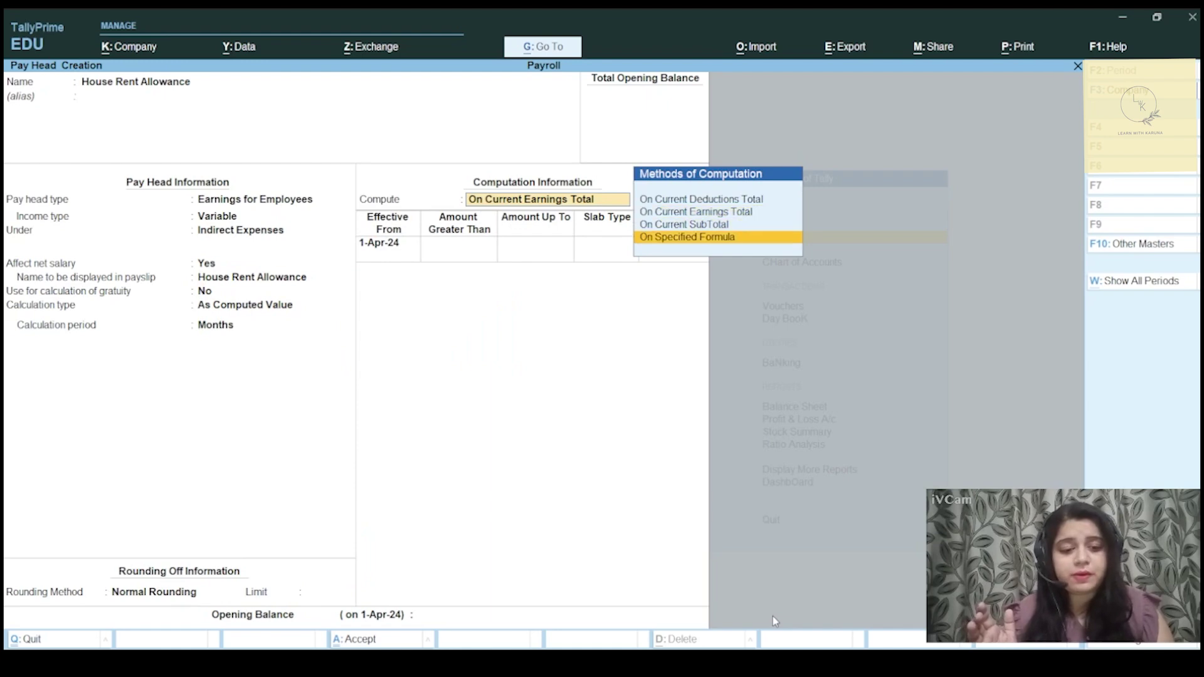
{"action": "key", "text": "Return"}
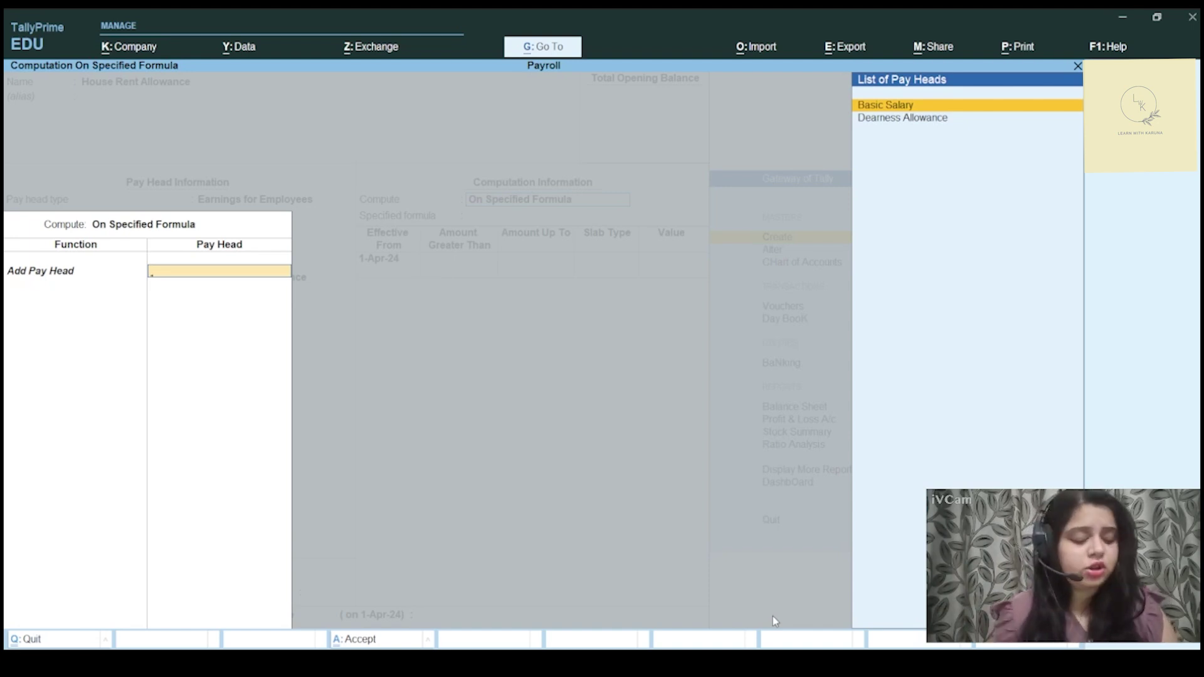
{"action": "key", "text": "Return"}
{"action": "key", "text": "Down"}
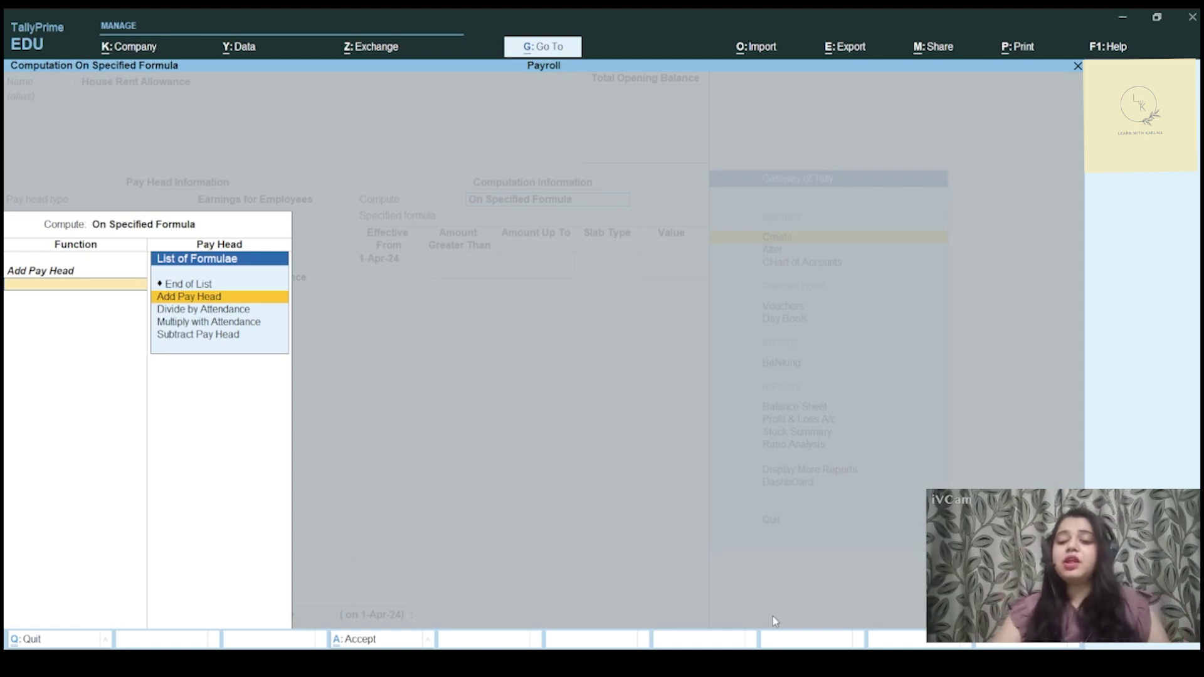
{"action": "key", "text": "Return"}
{"action": "key", "text": "Down"}
{"action": "key", "text": "Return"}
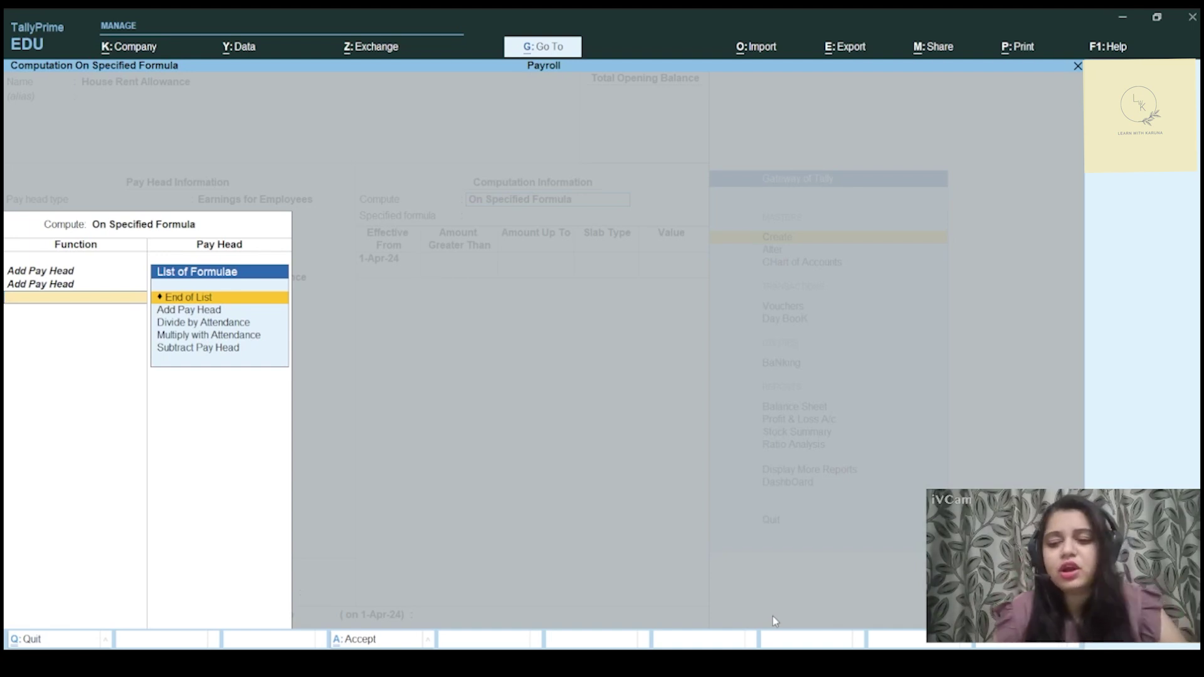
{"action": "key", "text": "Return"}
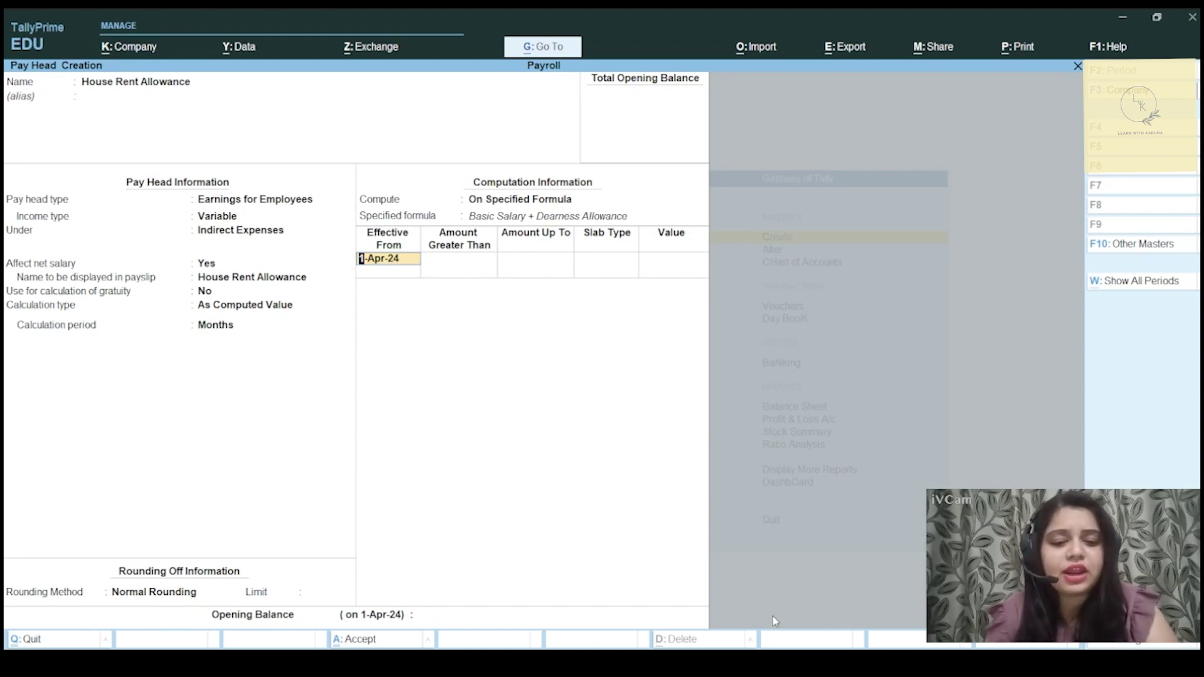
- Give House Rent Allowance a Percentage slab of 10% effective from 1-Apr-24 with no amount limits, and save the pay head
{"action": "key", "text": "Return"}
{"action": "key", "text": "Return"}
{"action": "key", "text": "Return"}
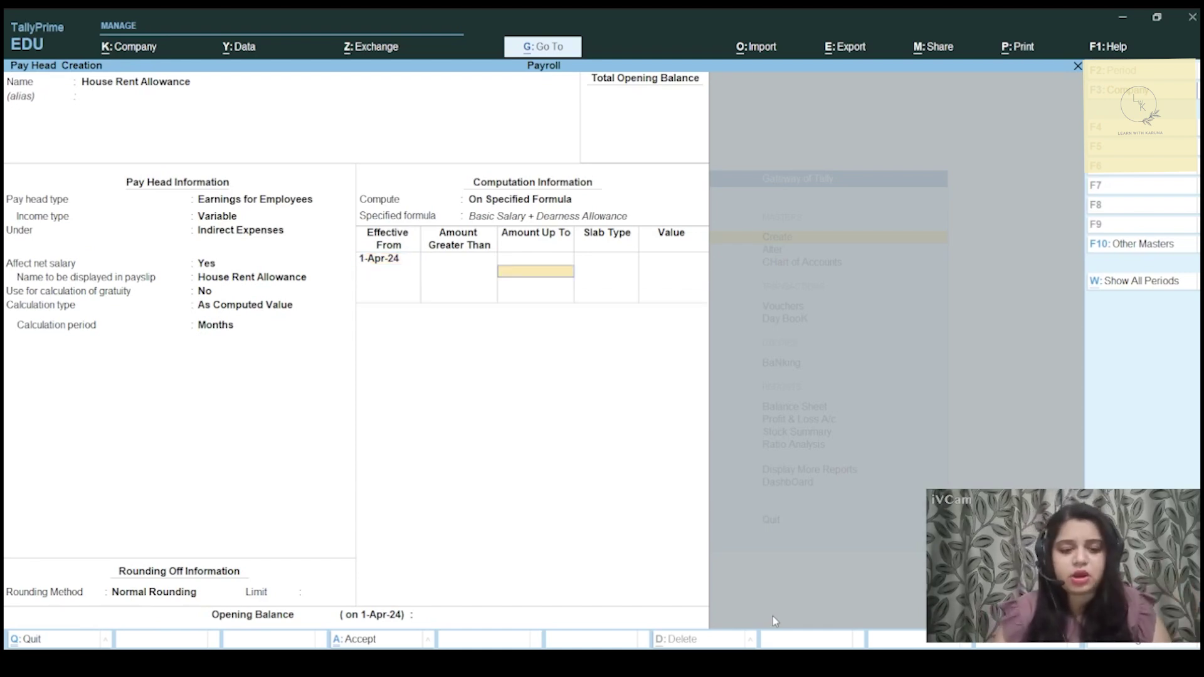
{"action": "type", "text": "10"}
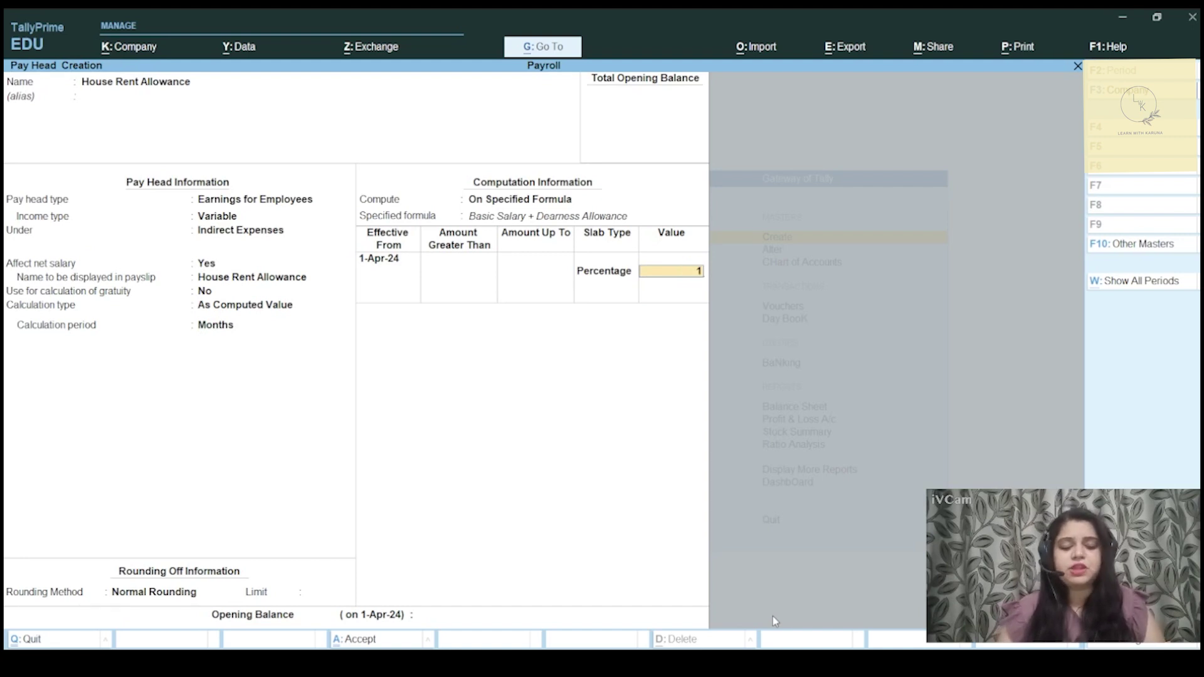
{"action": "key", "text": "Return"}
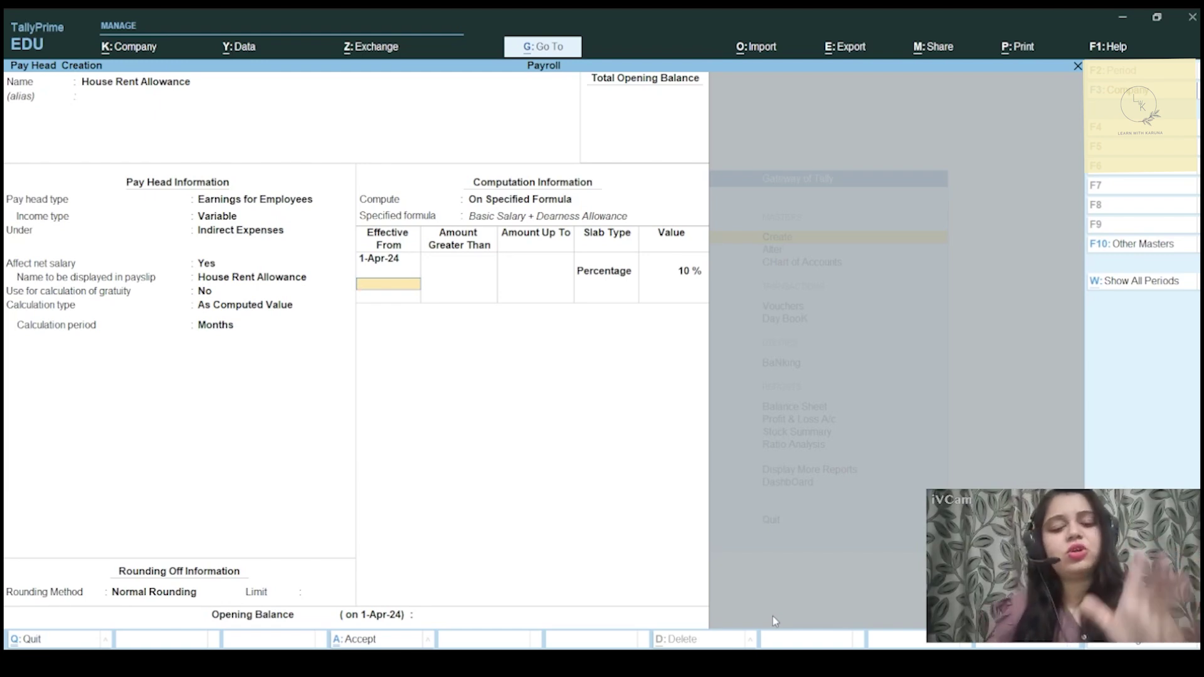
{"action": "key", "text": "ctrl+a"}
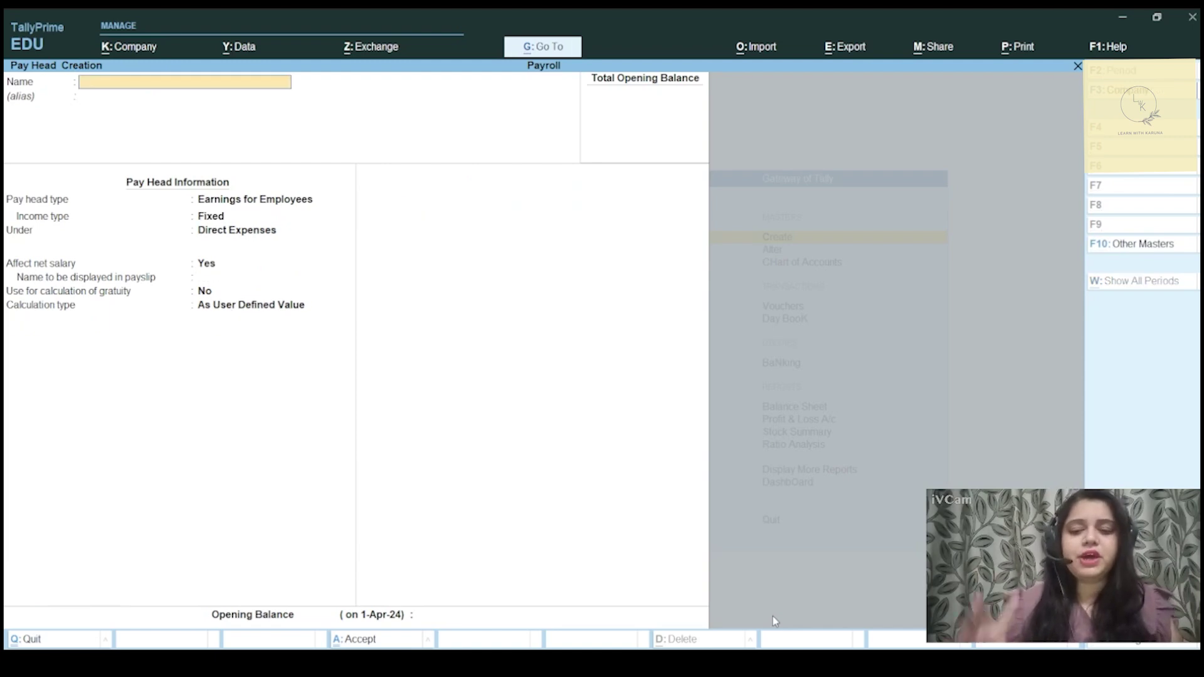
- Start a pay head named Tiffin Allowance as Earnings for Employees with Fixed income type under Indirect Expenses
{"action": "type", "text": "T"}
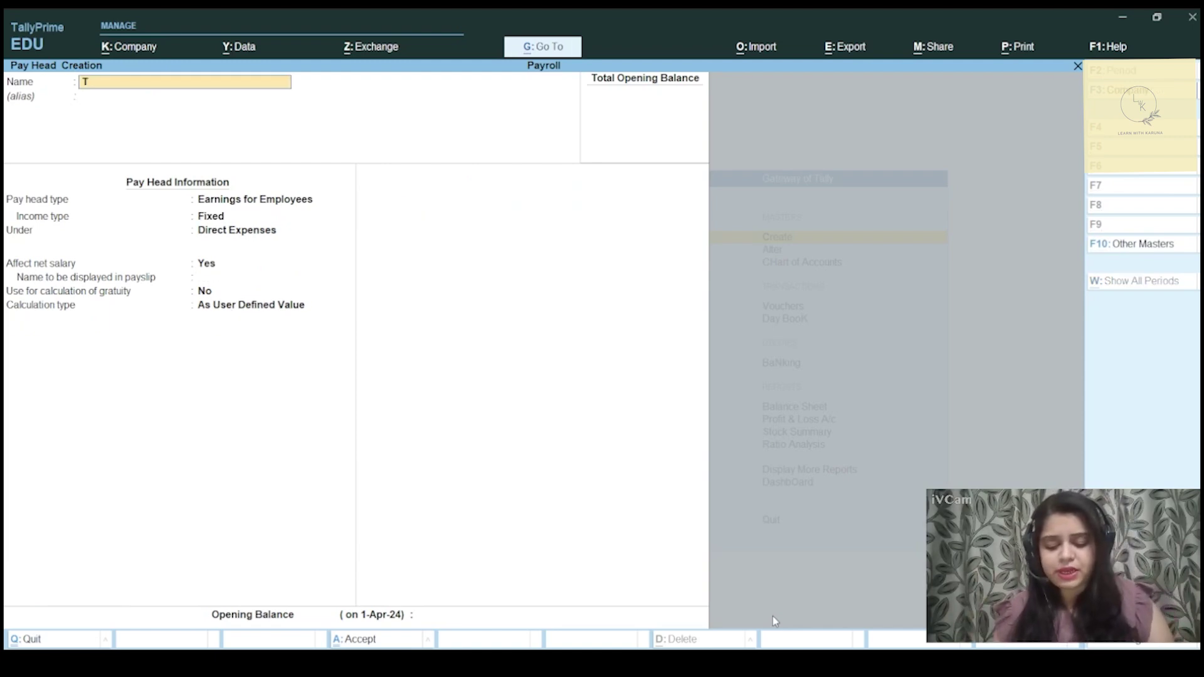
{"action": "type", "text": "iffin Allowance"}
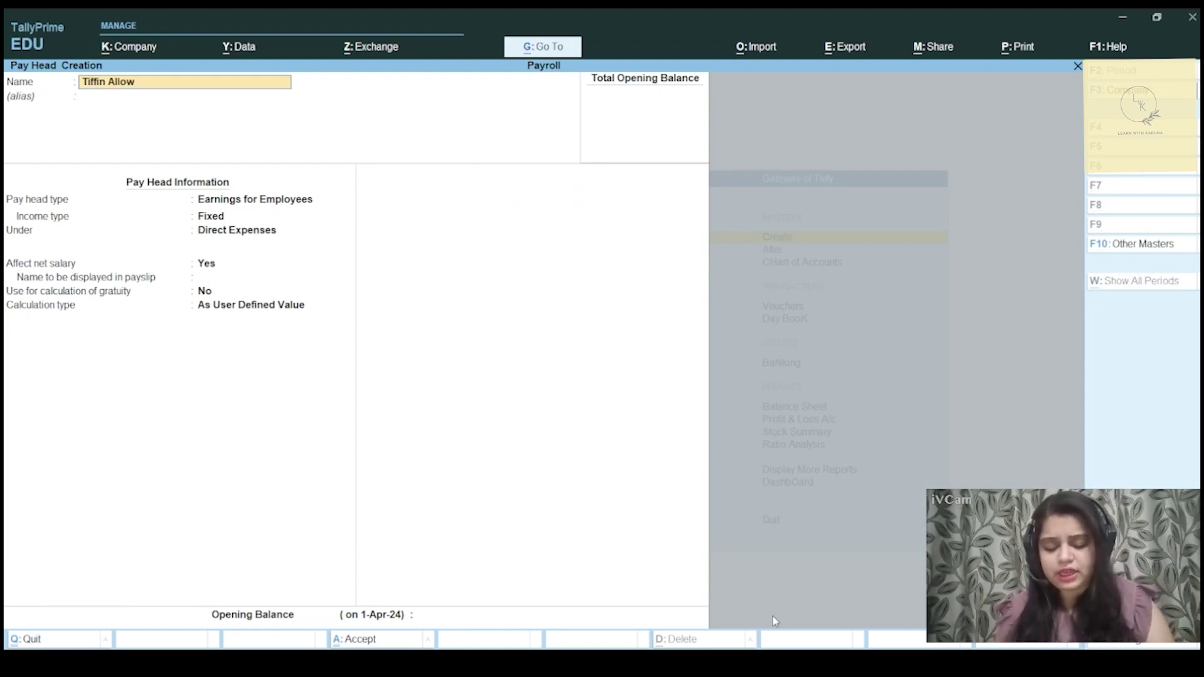
{"action": "key", "text": "Return"}
{"action": "key", "text": "Return"}
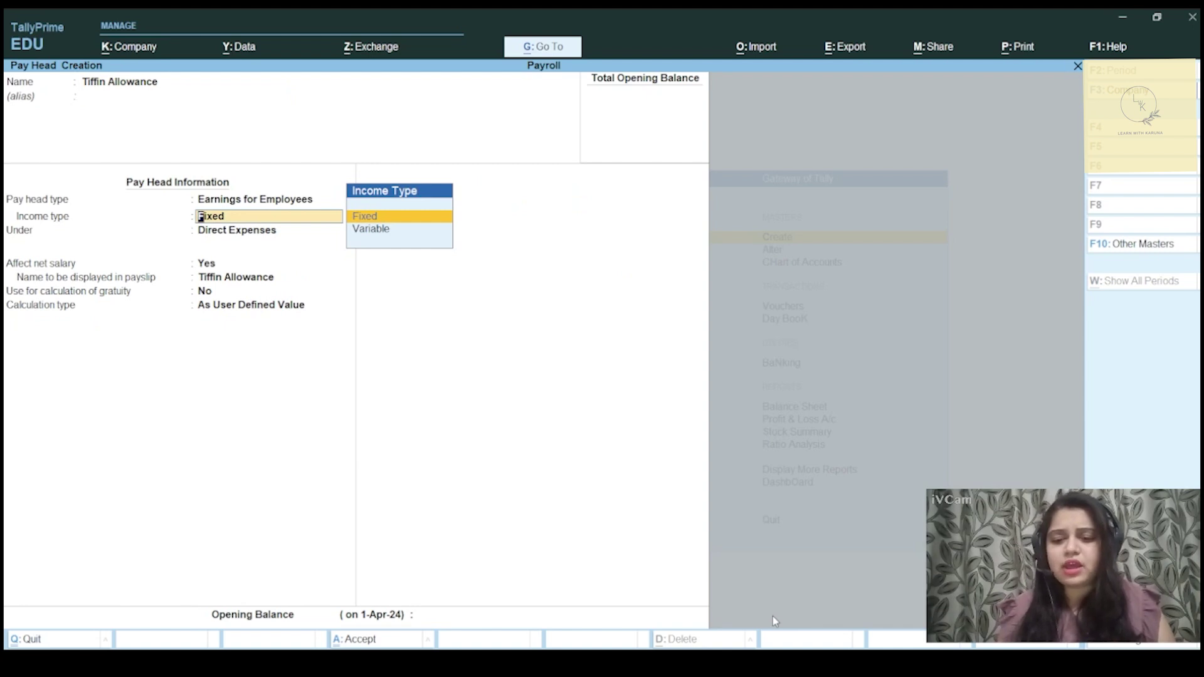
{"action": "key", "text": "Return"}
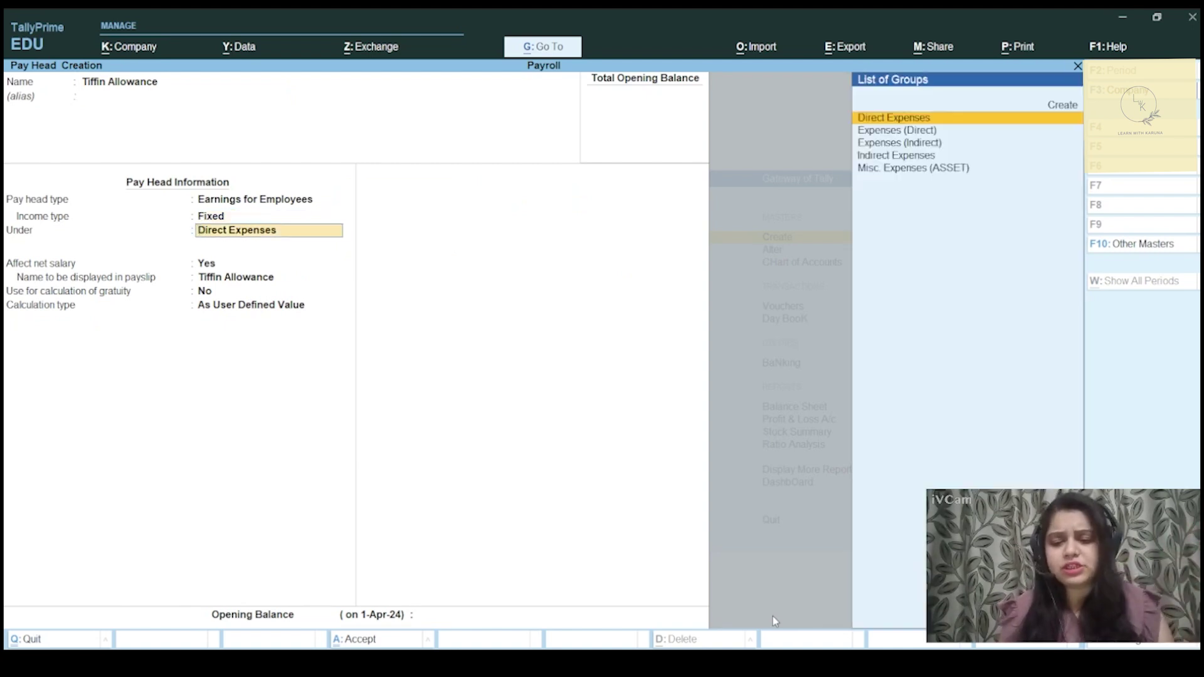
{"action": "key", "text": "Down"}
{"action": "key", "text": "Down"}
{"action": "key", "text": "Return"}
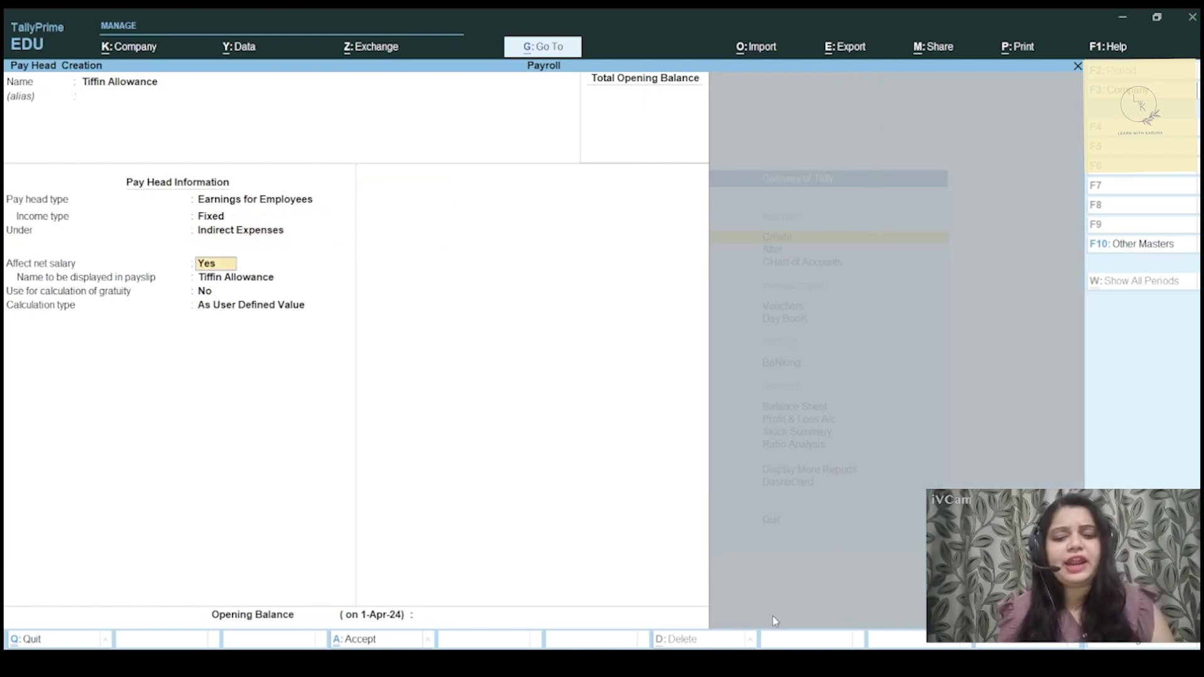
- Keep Tiffin Allowance's net salary, payslip name and gratuity settings, and set its calculation type to Flat Rate with a Months period
{"action": "key", "text": "Return"}
{"action": "key", "text": "Return"}
{"action": "key", "text": "Return"}
{"action": "key", "text": "Down"}
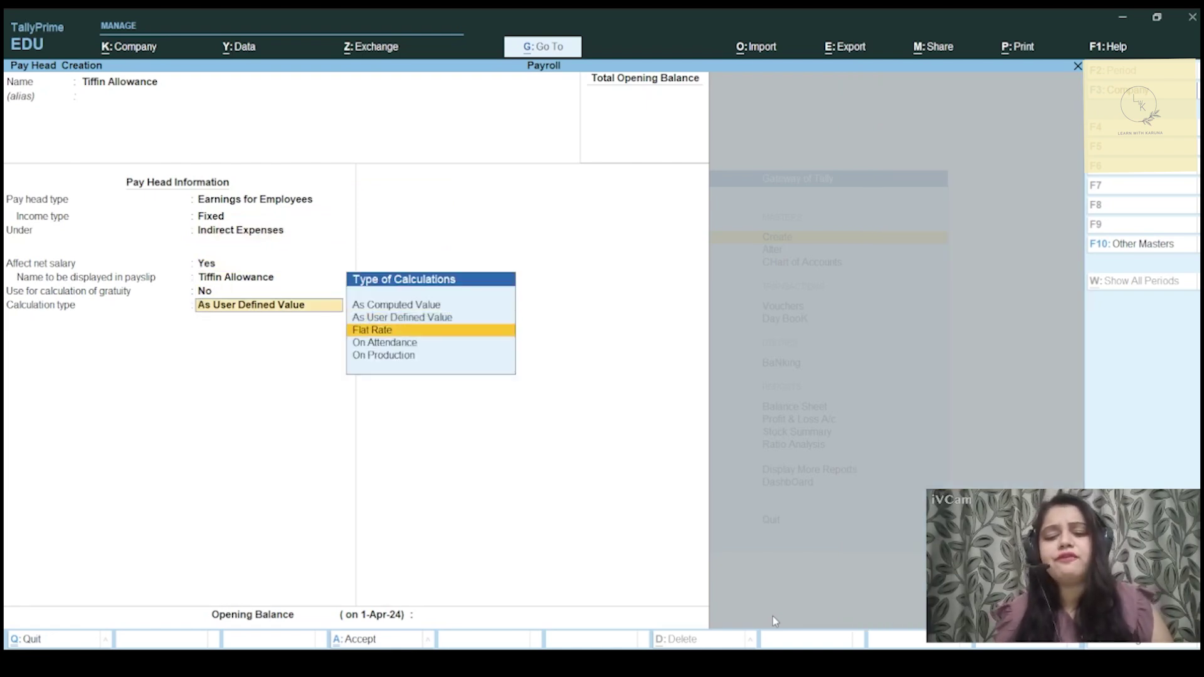
{"action": "key", "text": "Return"}
- Set Tiffin Allowance to a monthly Flat Rate with Normal Rounding and no rounding limit, and save the pay head
{"action": "key", "text": "Down"}
{"action": "key", "text": "Down"}
{"action": "key", "text": "Return"}
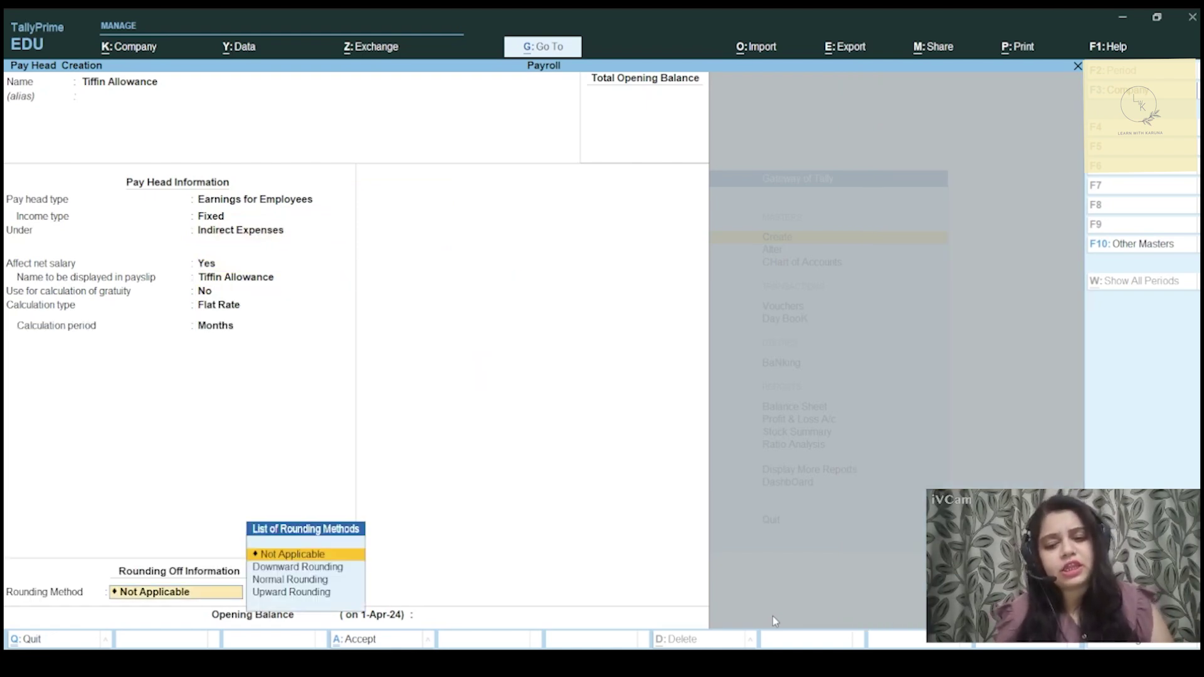
{"action": "key", "text": "Down"}
{"action": "key", "text": "Down"}
{"action": "key", "text": "Return"}
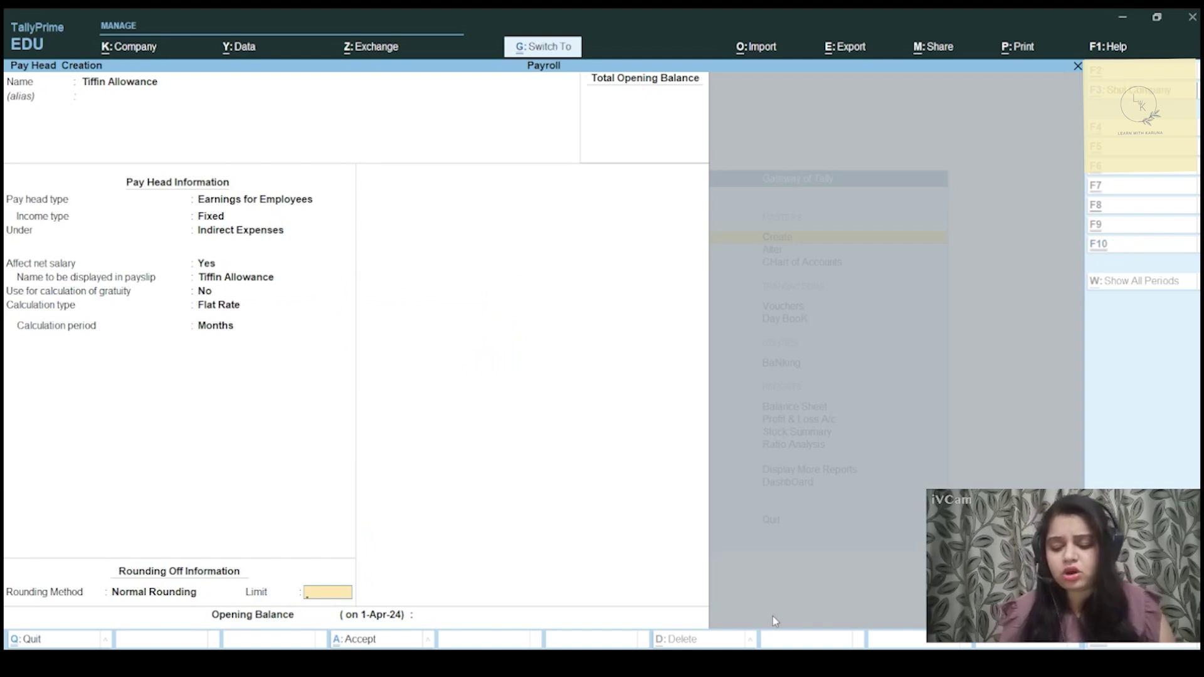
{"action": "key", "text": "ctrl+a"}
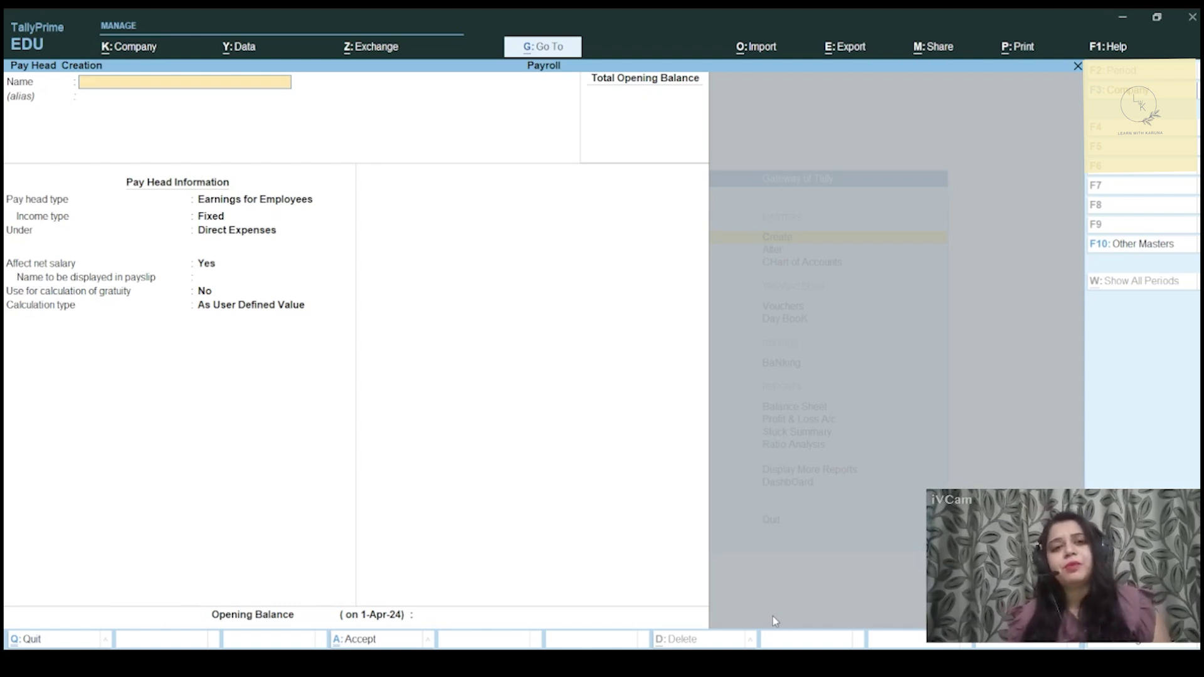
- Start a pay head named Provident Fund as Employees' Statutory Deductions under Current Liabilities
{"action": "type", "text": "Pr"}
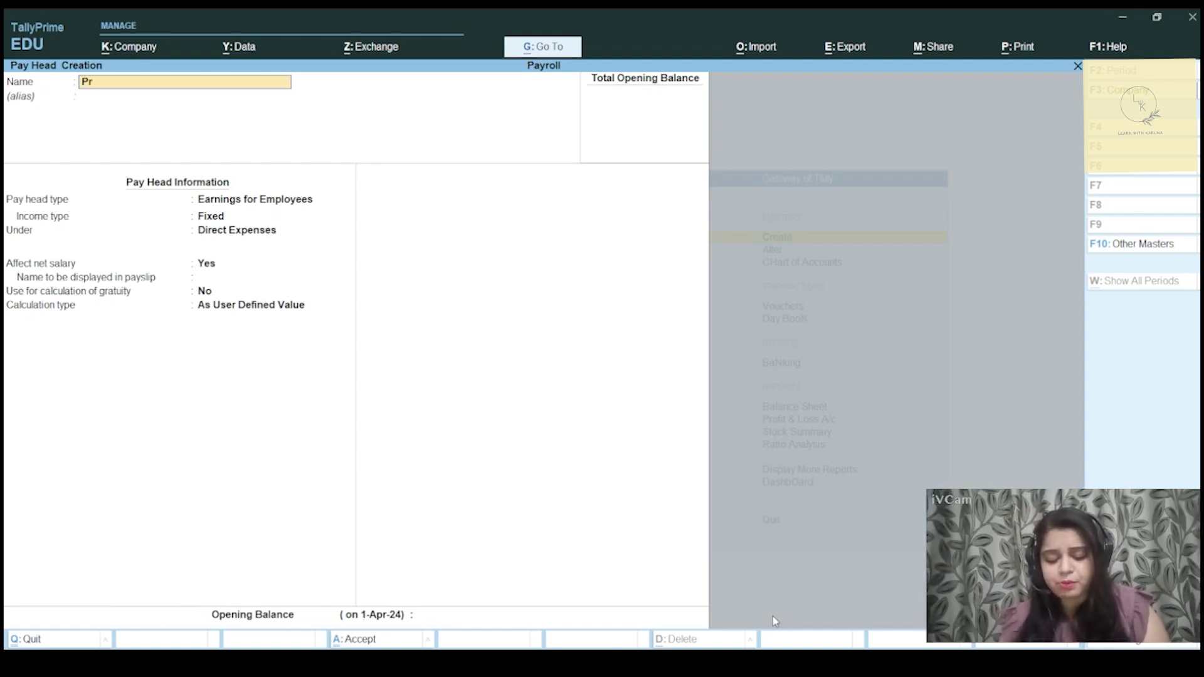
{"action": "type", "text": "ovident"}
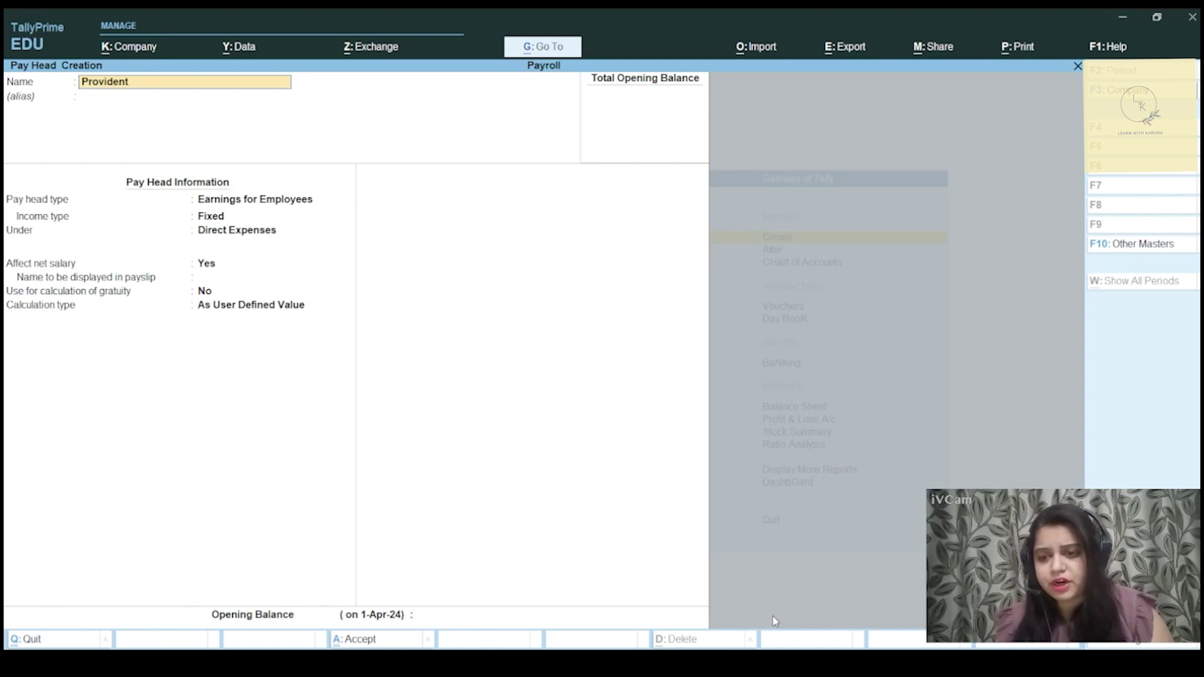
{"action": "type", "text": " Fund"}
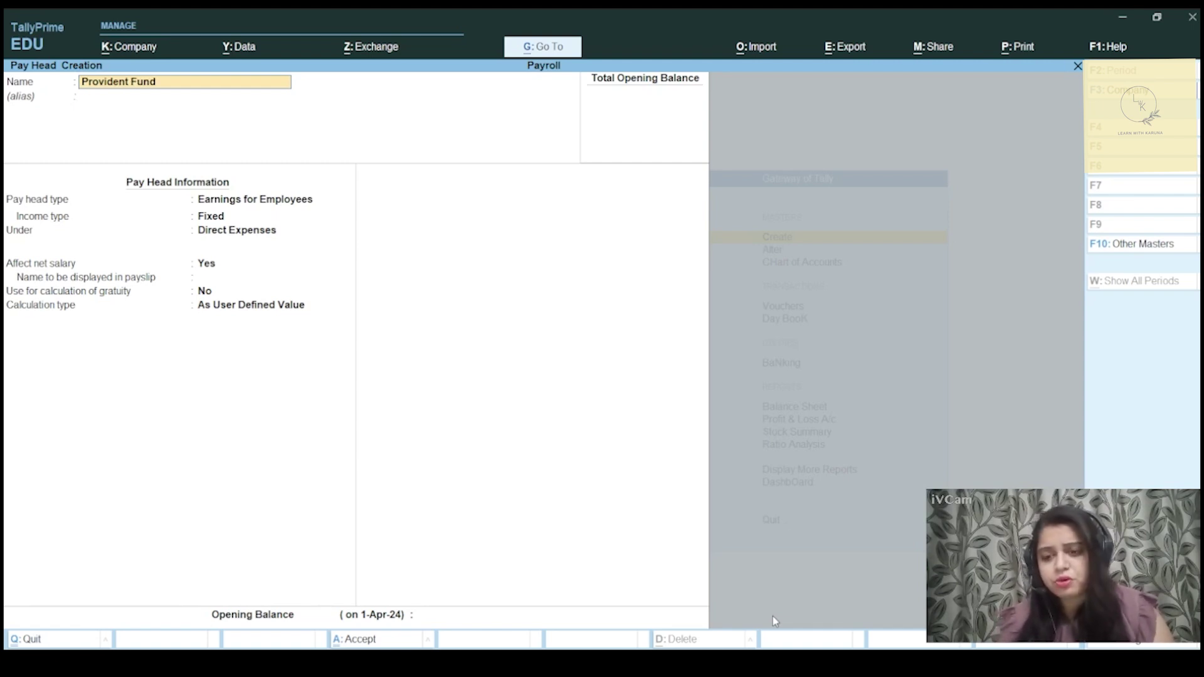
{"action": "key", "text": "Return"}
{"action": "key", "text": "Return"}
{"action": "key", "text": "Down"}
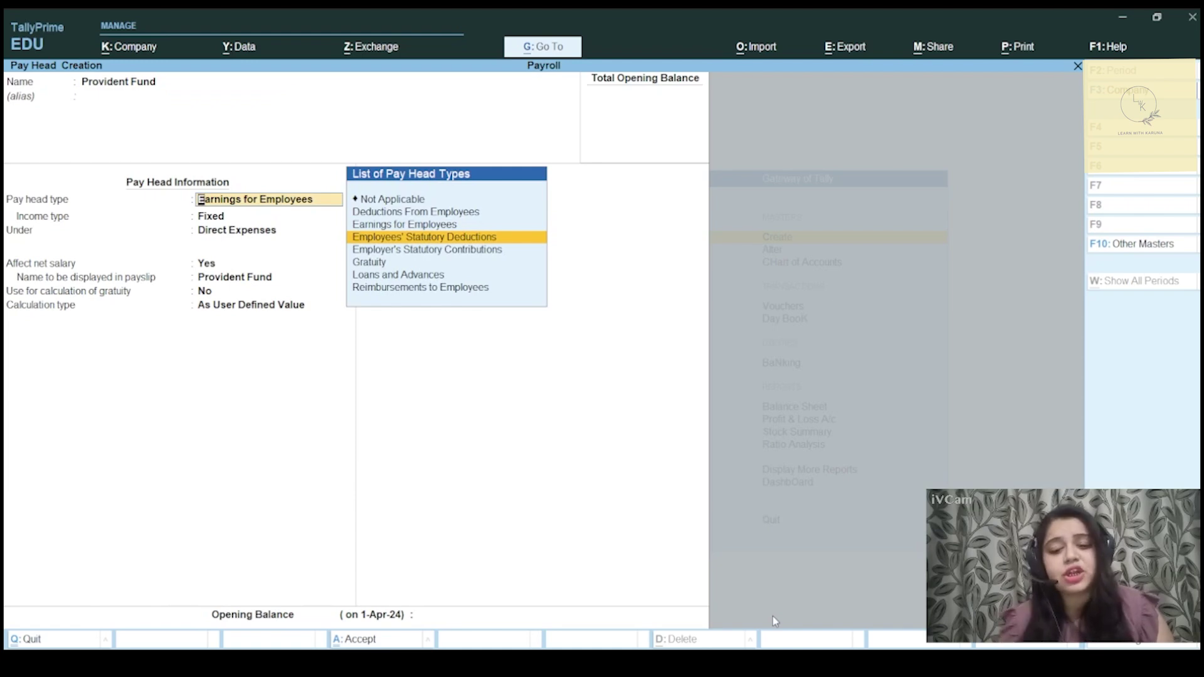
{"action": "key", "text": "Return"}
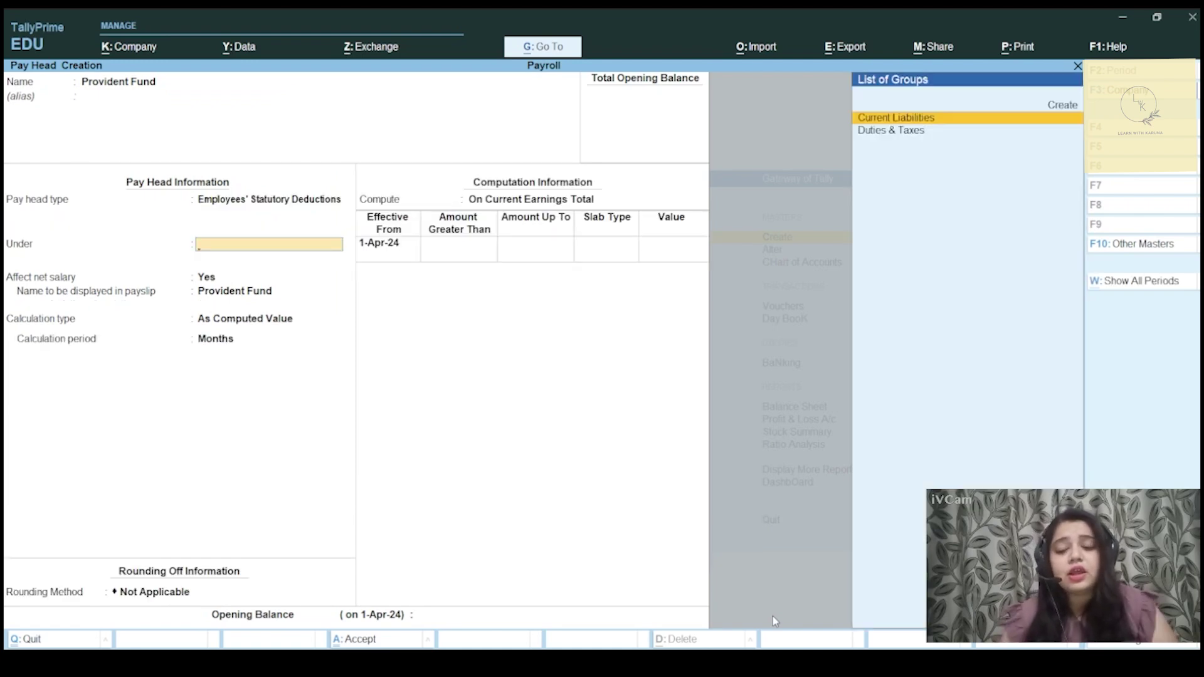
{"action": "key", "text": "Return"}
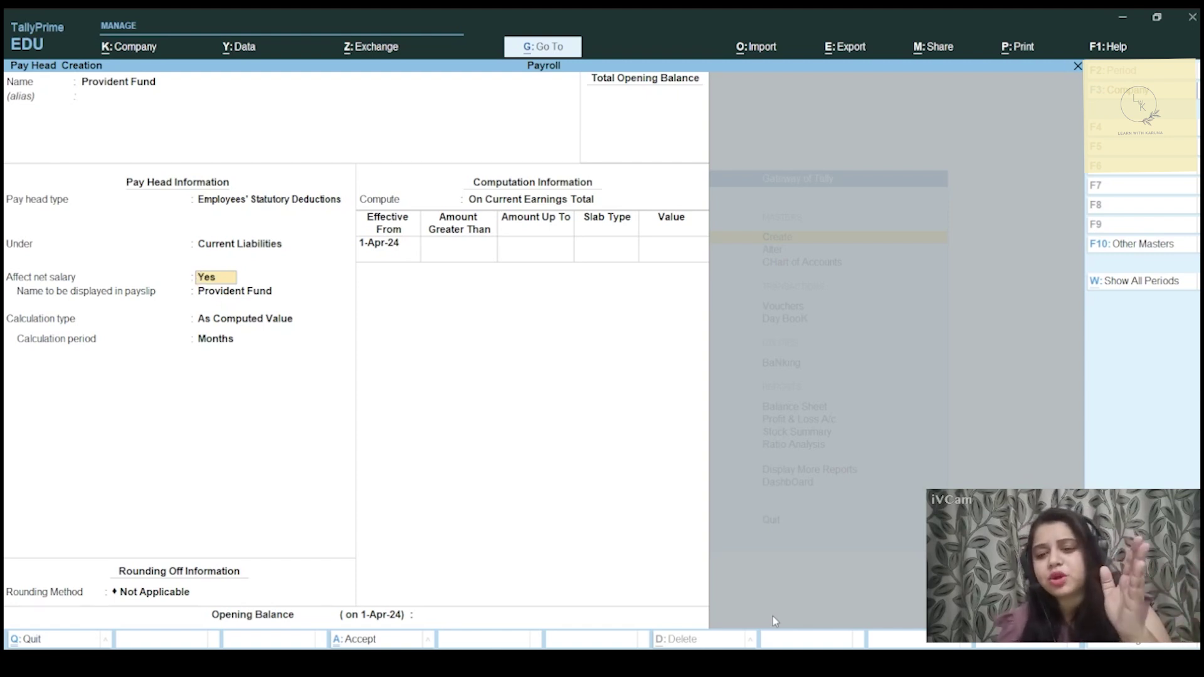
- Keep Provident Fund's net salary and payslip name settings, and set its rounding method to Normal Rounding with no limit
{"action": "key", "text": "Return"}
{"action": "key", "text": "Return"}
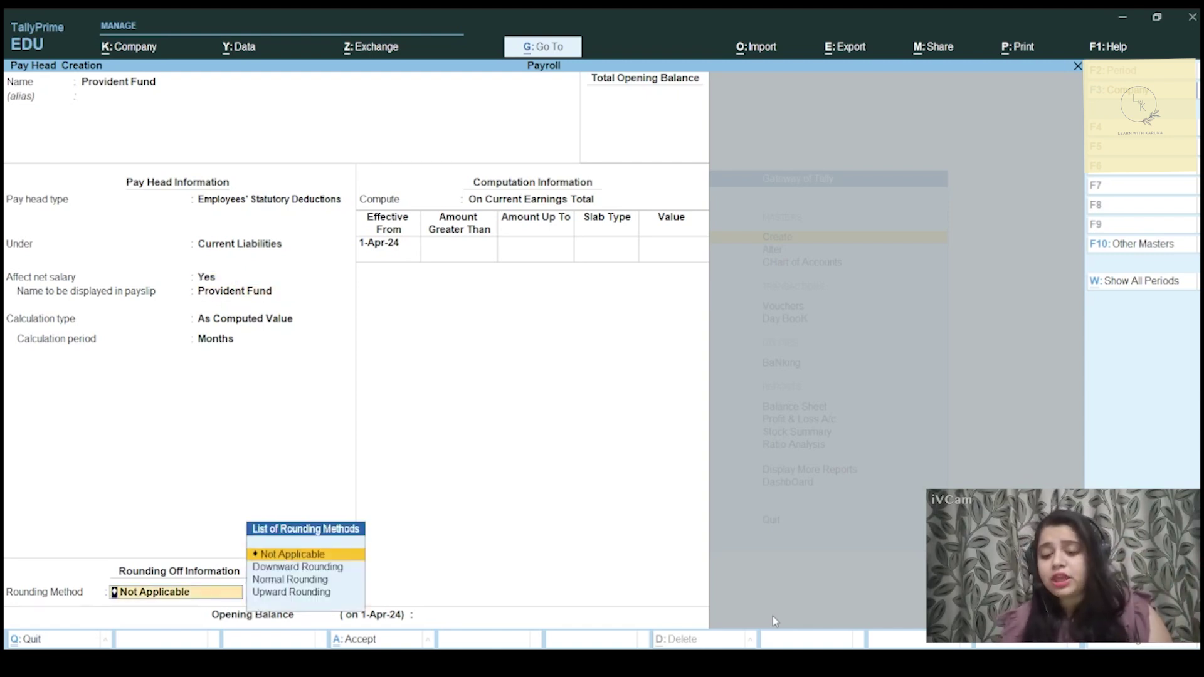
{"action": "key", "text": "Down"}
{"action": "key", "text": "Down"}
{"action": "key", "text": "Return"}
{"action": "key", "text": "Return"}
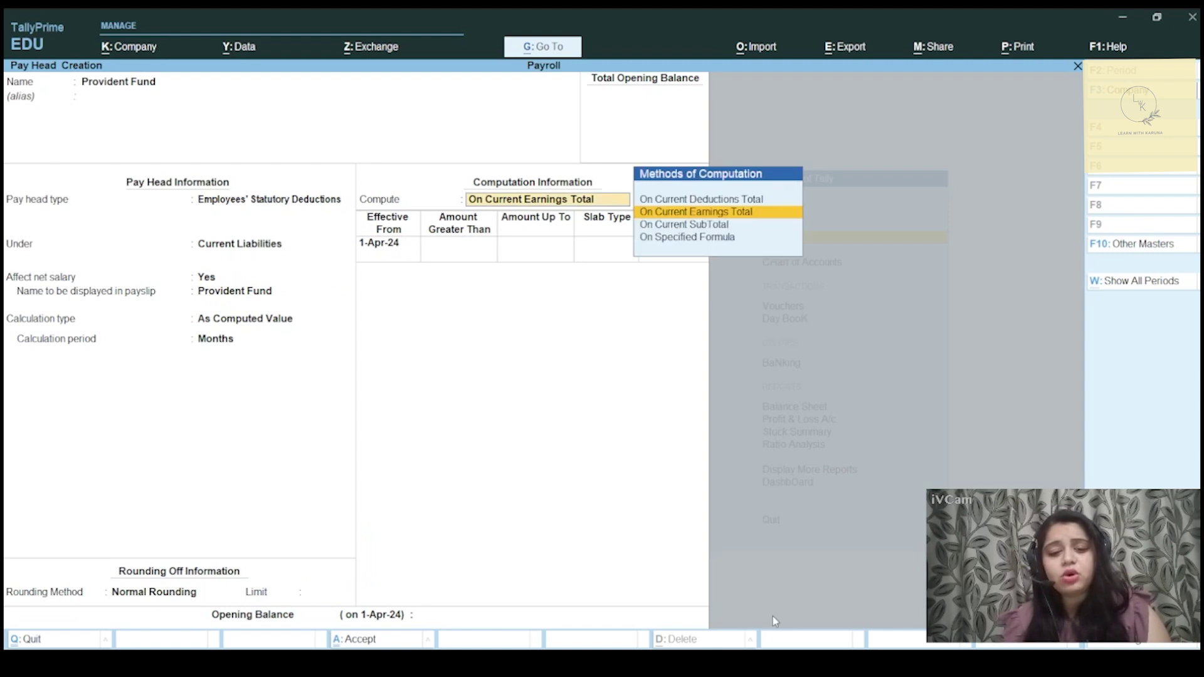
- Compute Provident Fund On Specified Formula based on Basic Salary
{"action": "key", "text": "Down"}
{"action": "key", "text": "Down"}
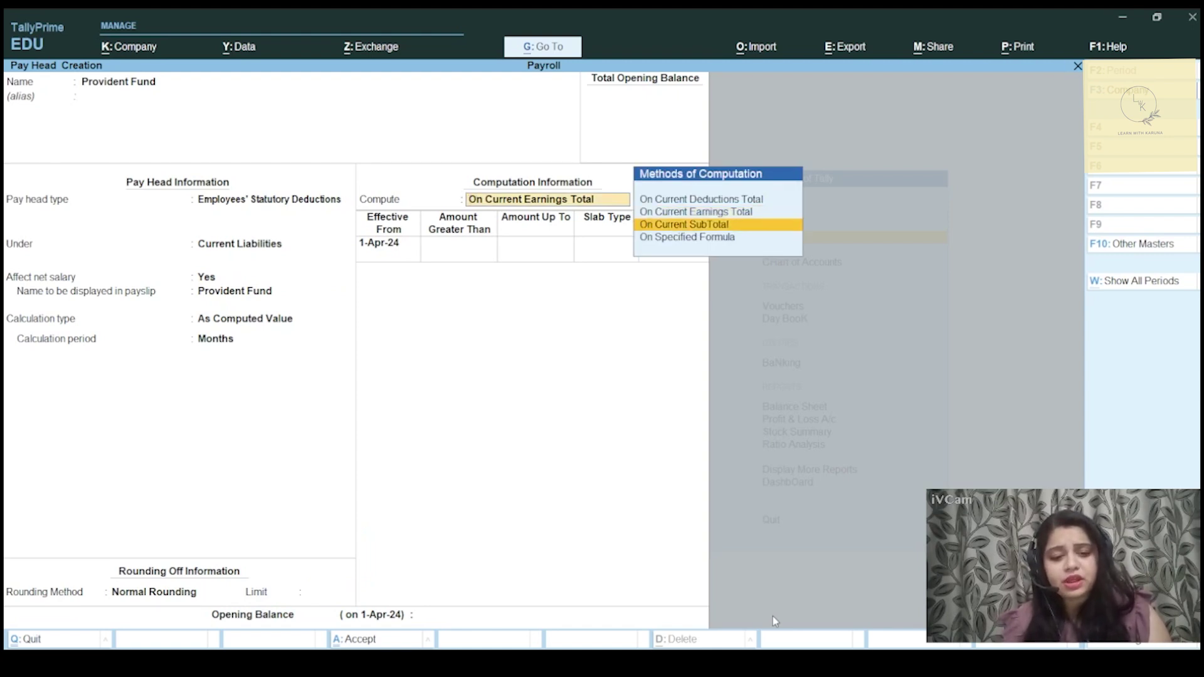
{"action": "key", "text": "Return"}
{"action": "key", "text": "Return"}
{"action": "key", "text": "Return"}
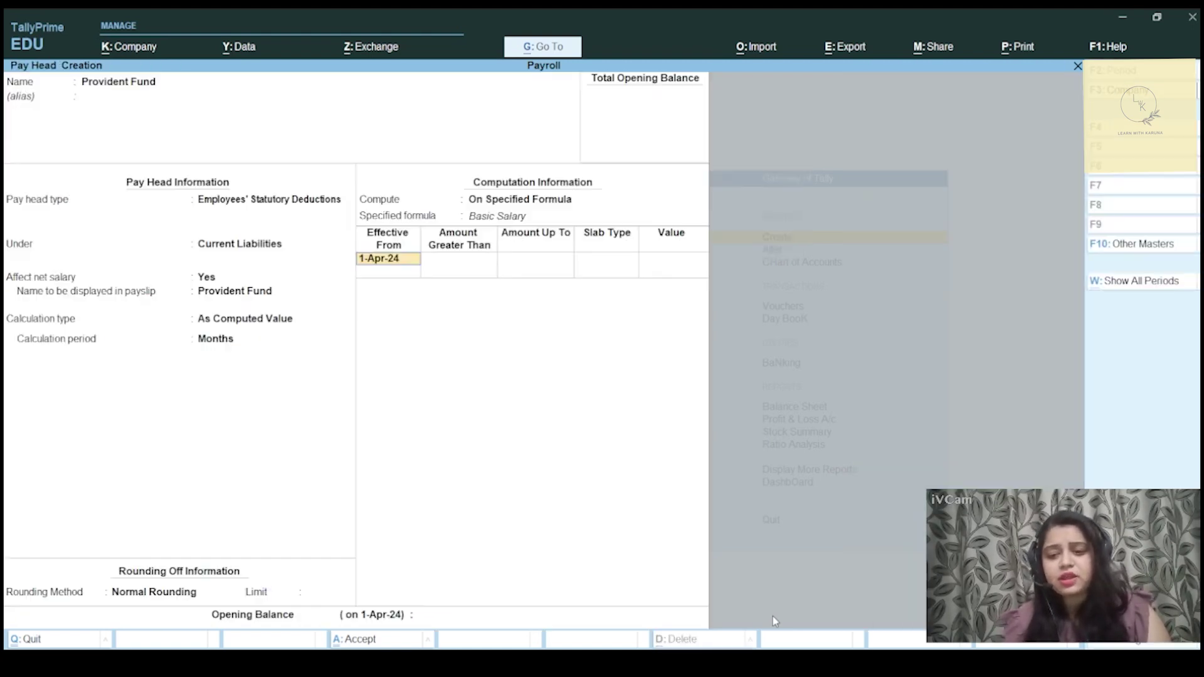
- Give Provident Fund a Percentage slab of 12% effective from 1-Apr-24 with no amount limits, and save the pay head
{"action": "key", "text": "Return"}
{"action": "key", "text": "Return"}
{"action": "key", "text": "Return"}
{"action": "type", "text": "12"}
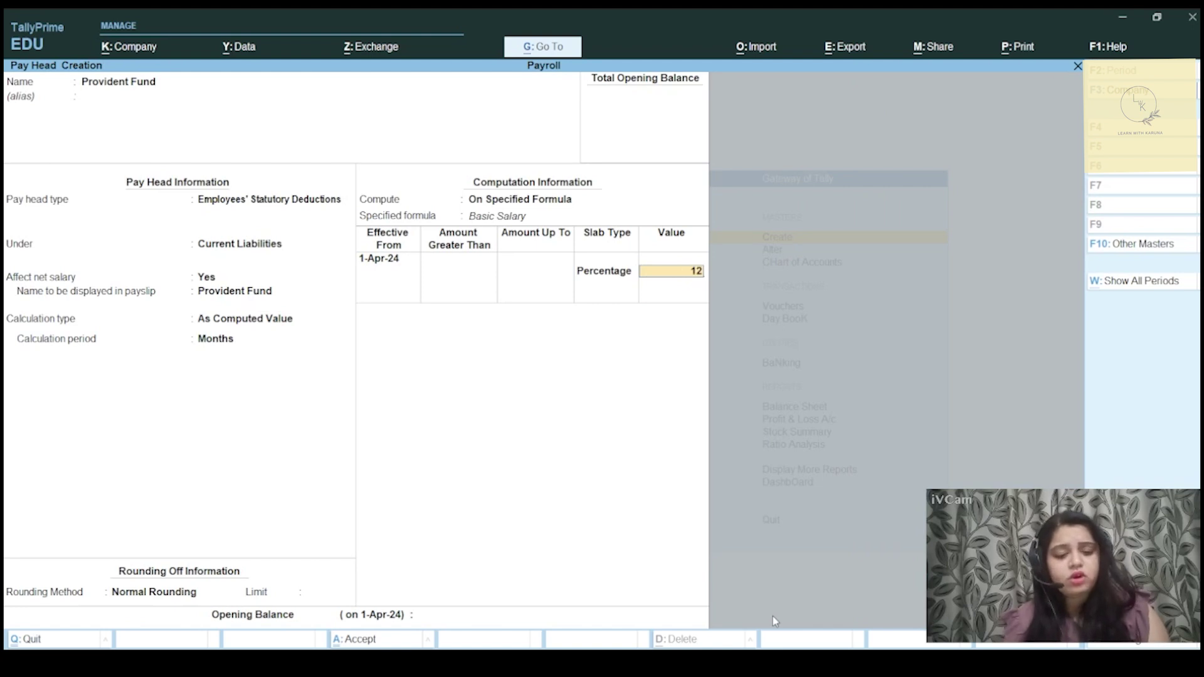
{"action": "key", "text": "Return"}
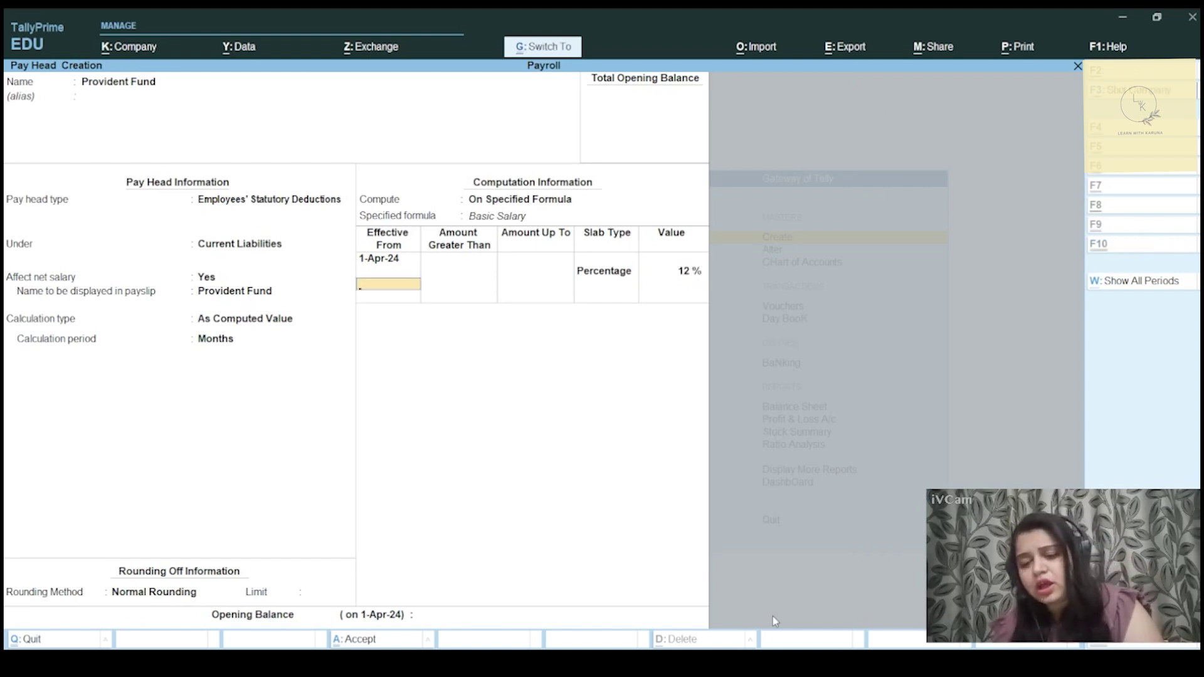
{"action": "key", "text": "ctrl+a"}
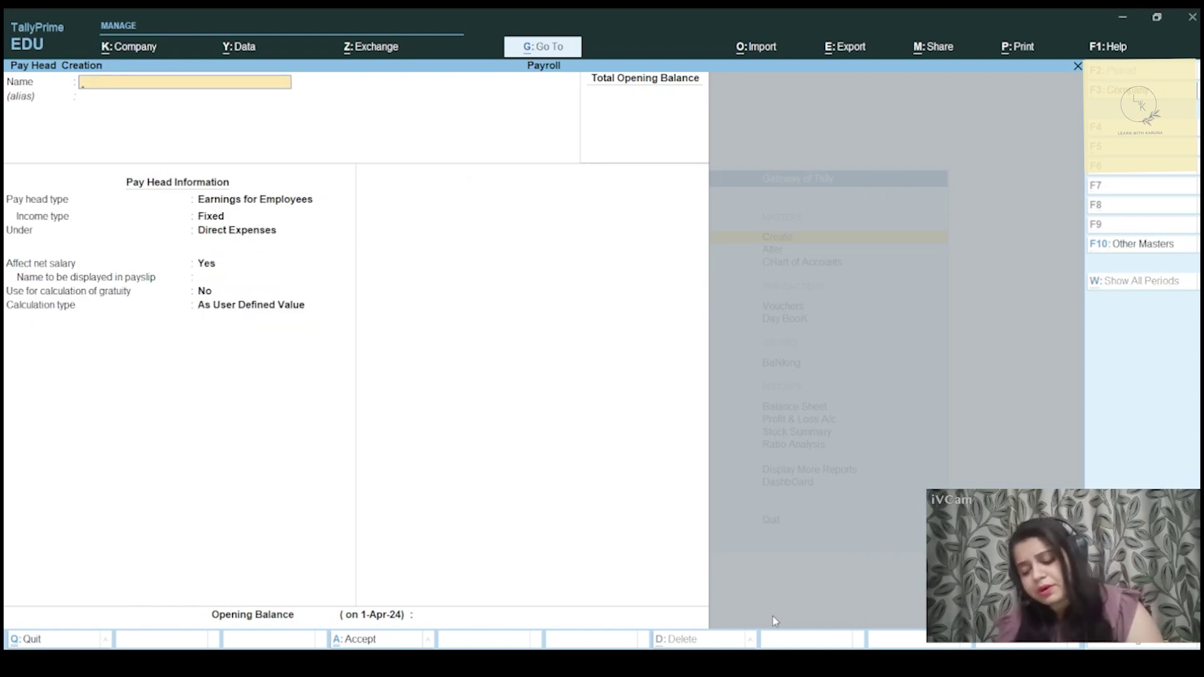
- Leave pay head creation and open Define Salary for the Admin employee group
{"action": "key", "text": "Escape"}
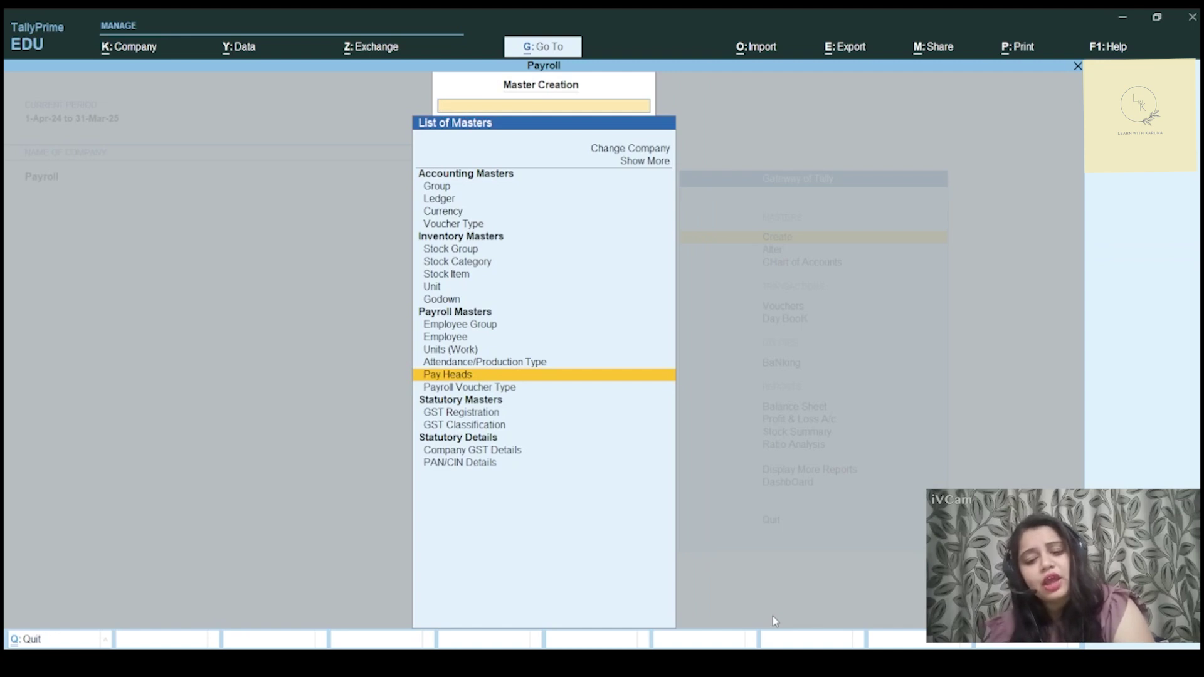
{"action": "key", "text": "Escape"}
{"action": "key", "text": "a"}
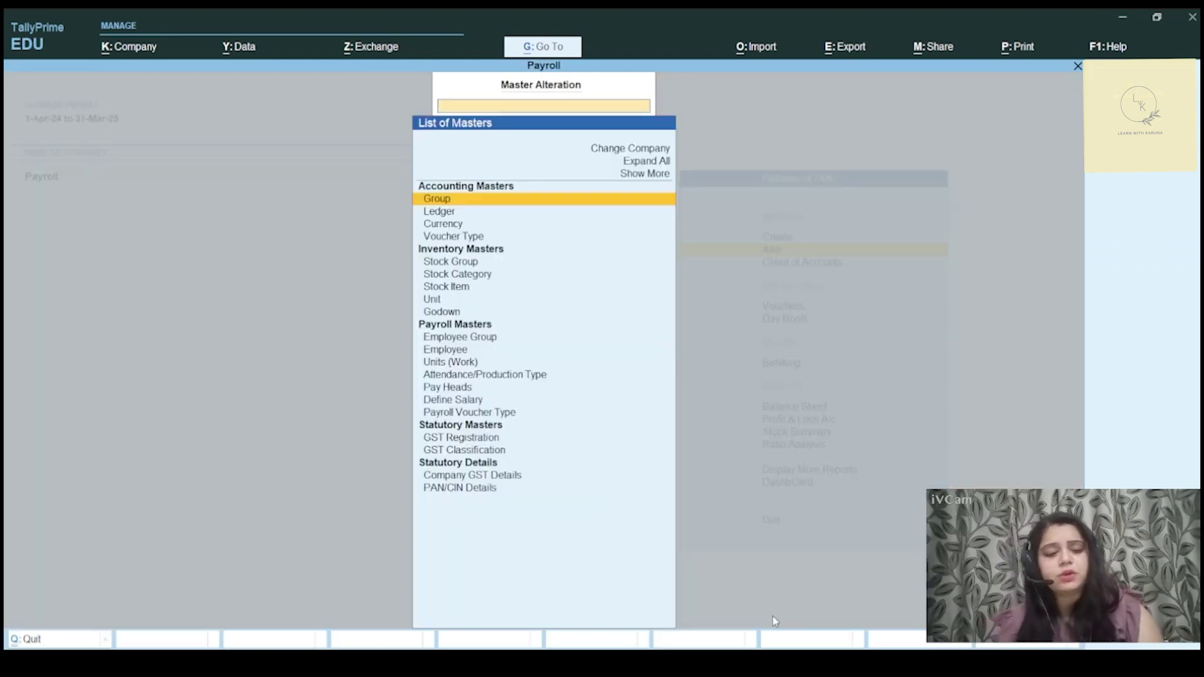
{"action": "key", "text": "Down"}
{"action": "key", "text": "Down"}
{"action": "key", "text": "Down"}
{"action": "key", "text": "Down"}
{"action": "key", "text": "Down"}
{"action": "key", "text": "Down"}
{"action": "key", "text": "Down"}
{"action": "key", "text": "Down"}
{"action": "key", "text": "Down"}
{"action": "key", "text": "Down"}
{"action": "key", "text": "Down"}
{"action": "key", "text": "Down"}
{"action": "key", "text": "Down"}
{"action": "key", "text": "Down"}
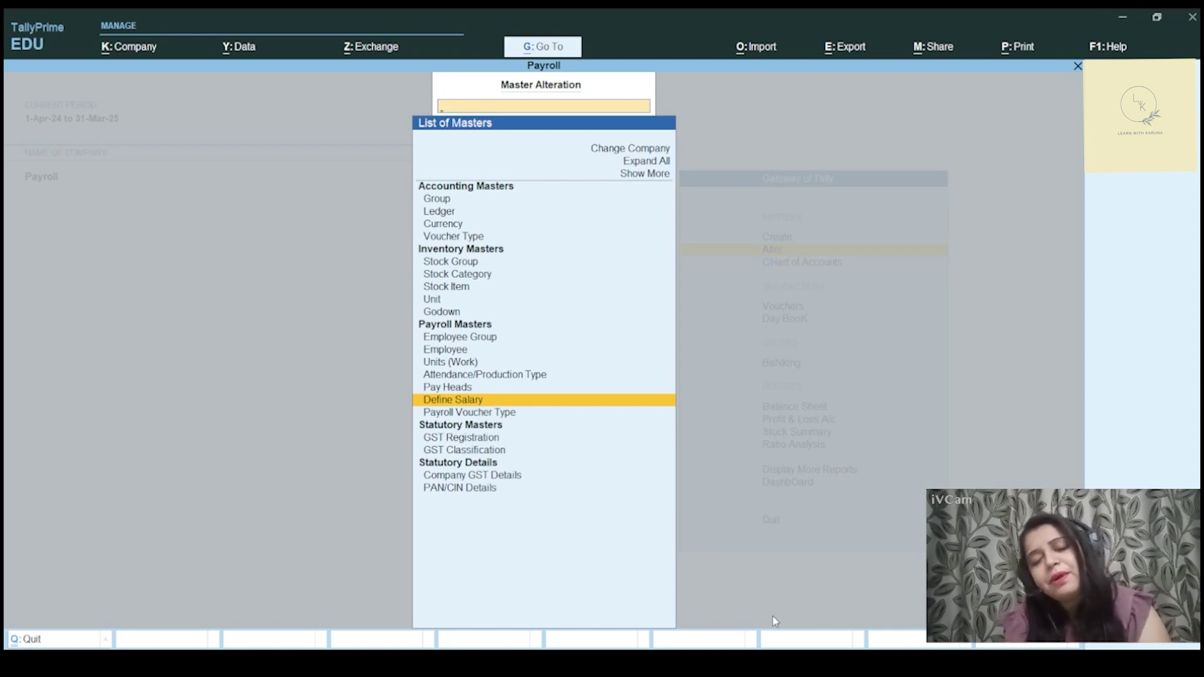
{"action": "key", "text": "Return"}
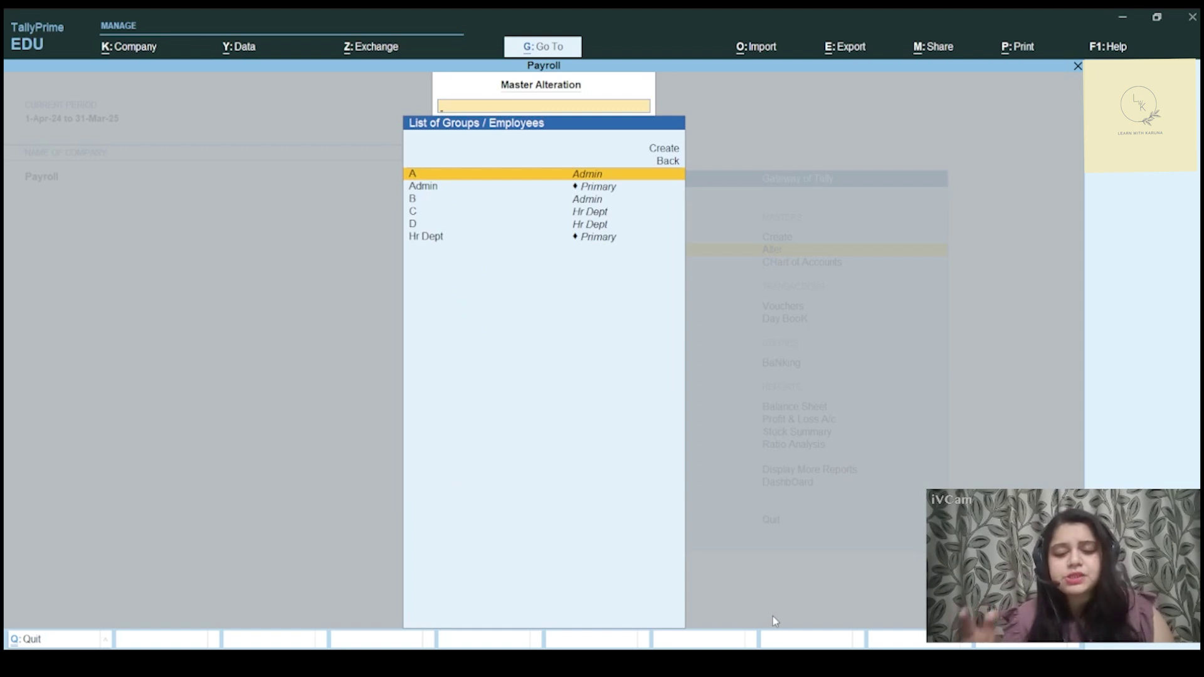
{"action": "key", "text": "Down"}
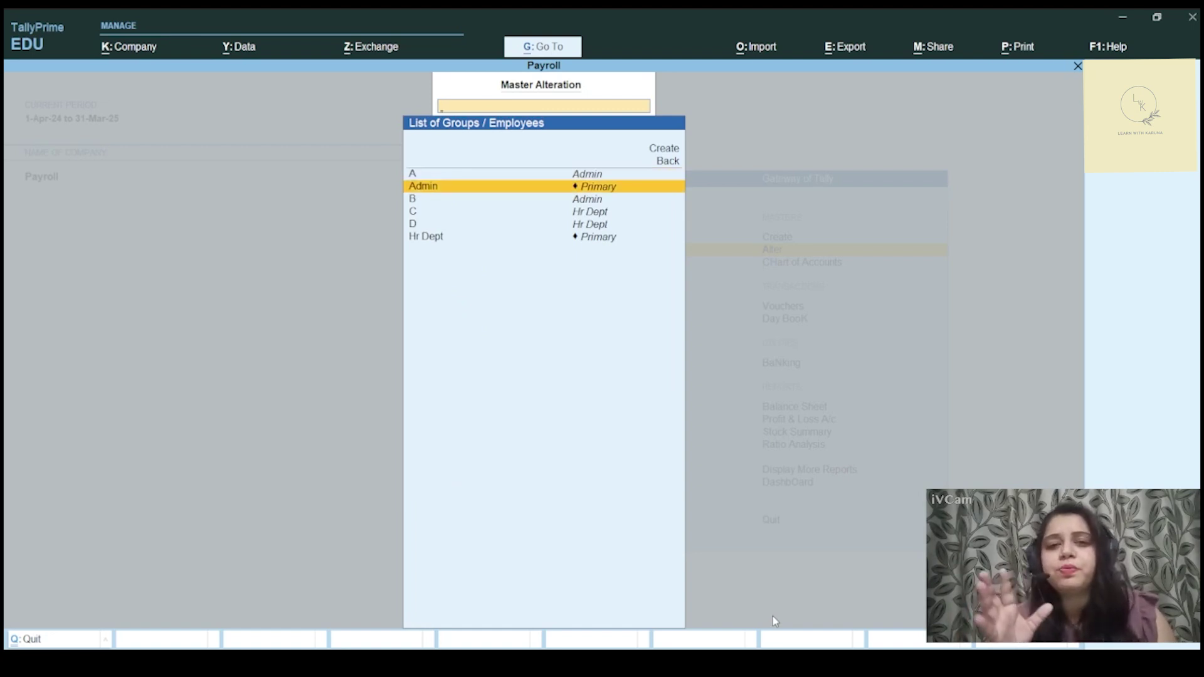
{"action": "key", "text": "Return"}
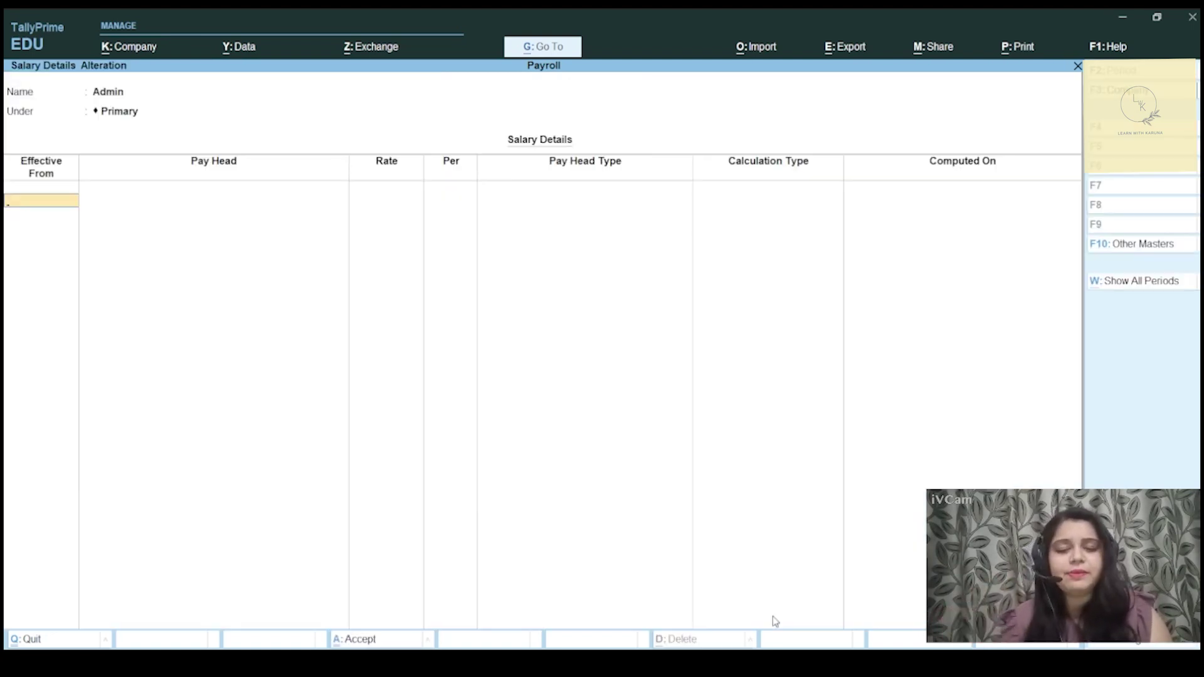
- Make Admin's salary details effective from 1-Apr-24 and add Basic Salary at a rate of 45,000 per month
{"action": "type", "text": "1.4.24"}
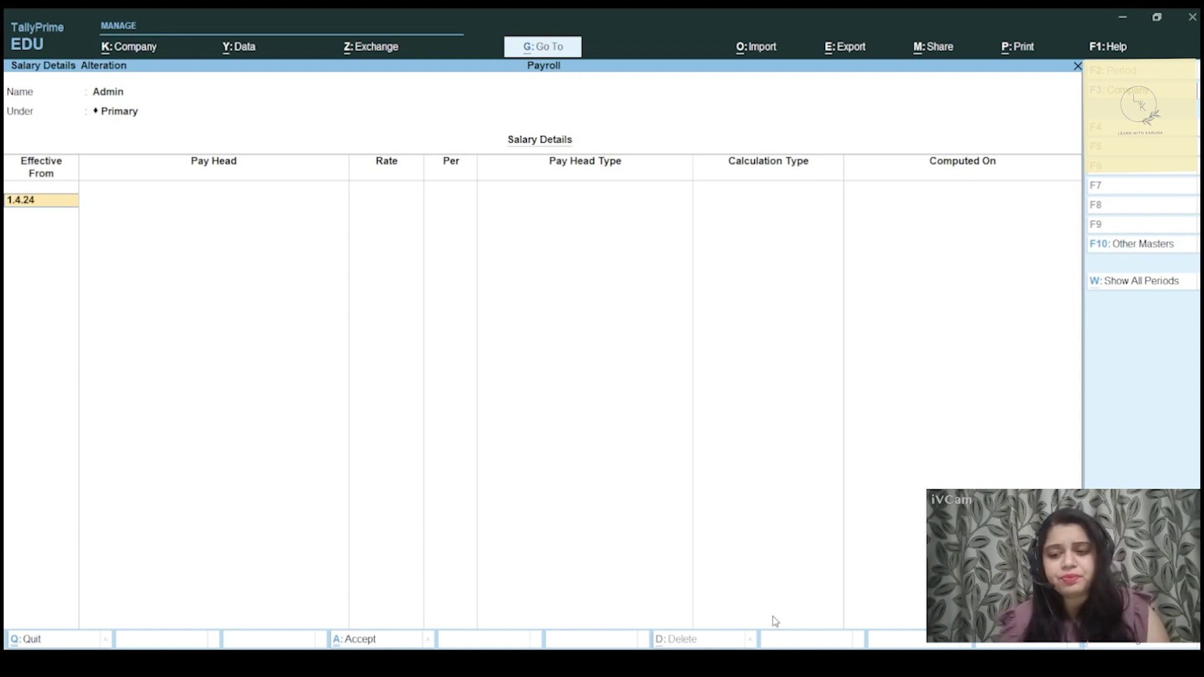
{"action": "key", "text": "Return"}
{"action": "key", "text": "Down"}
{"action": "key", "text": "Return"}
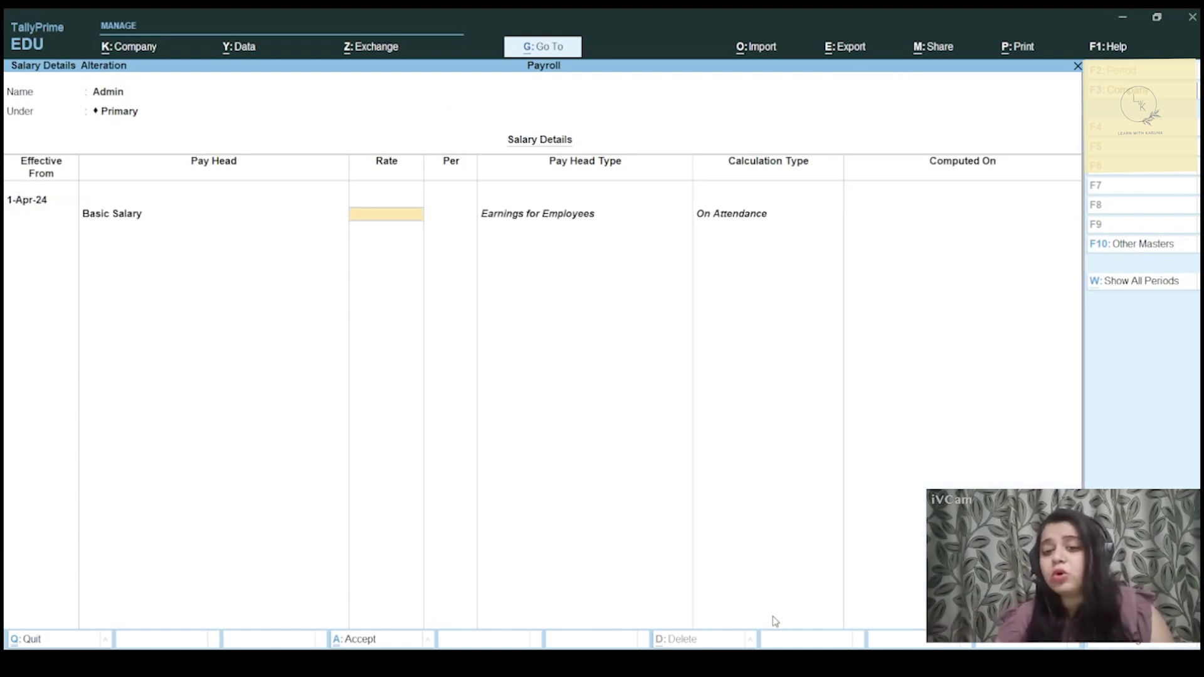
{"action": "type", "text": "45000"}
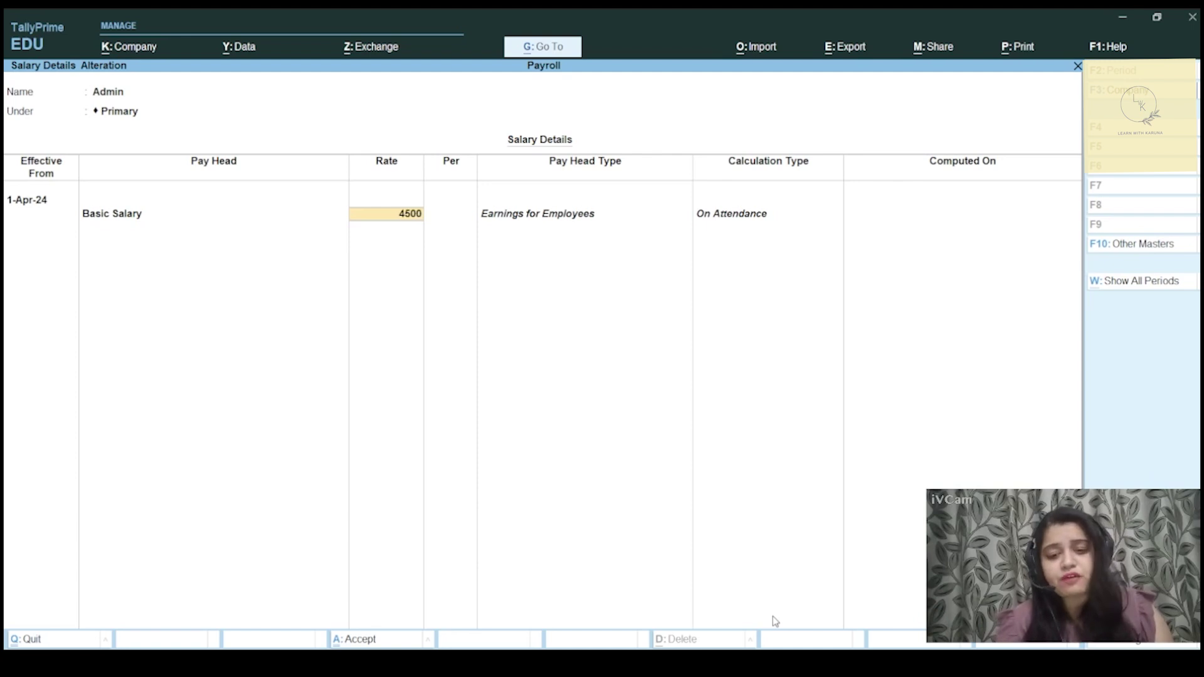
{"action": "key", "text": "Return"}
- Add the Dearness Allowance and House Rent Allowance pay heads to Admin's salary details
{"action": "key", "text": "Down"}
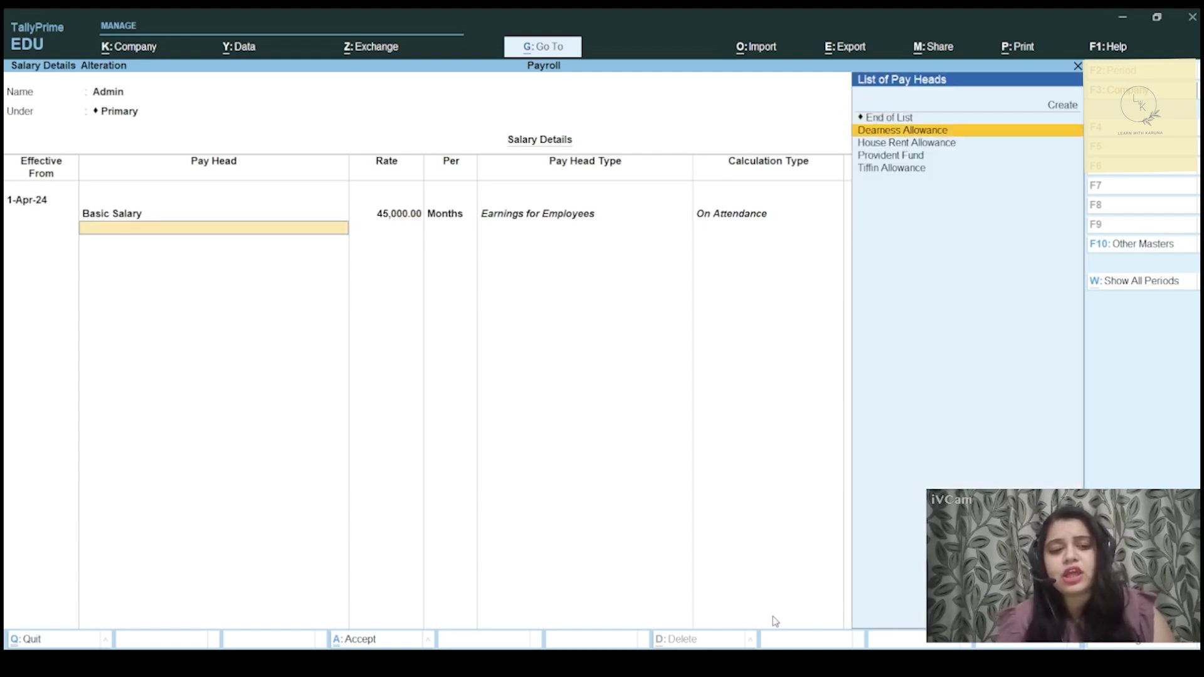
{"action": "key", "text": "Return"}
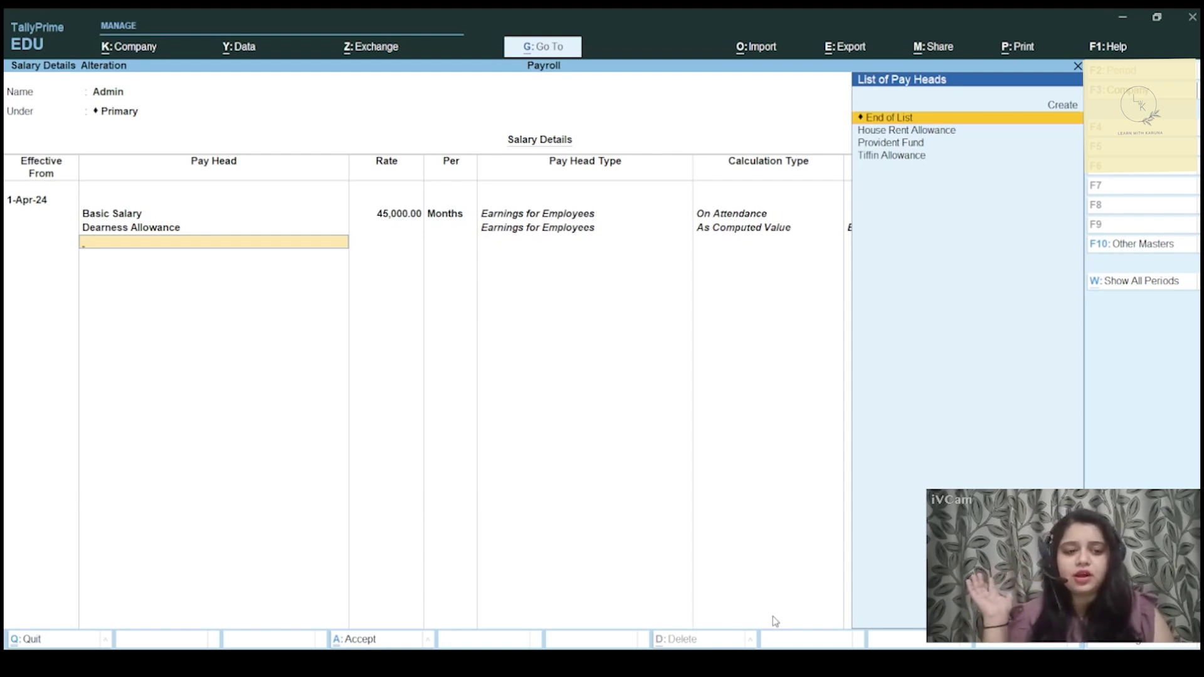
{"action": "key", "text": "Down"}
{"action": "key", "text": "Return"}
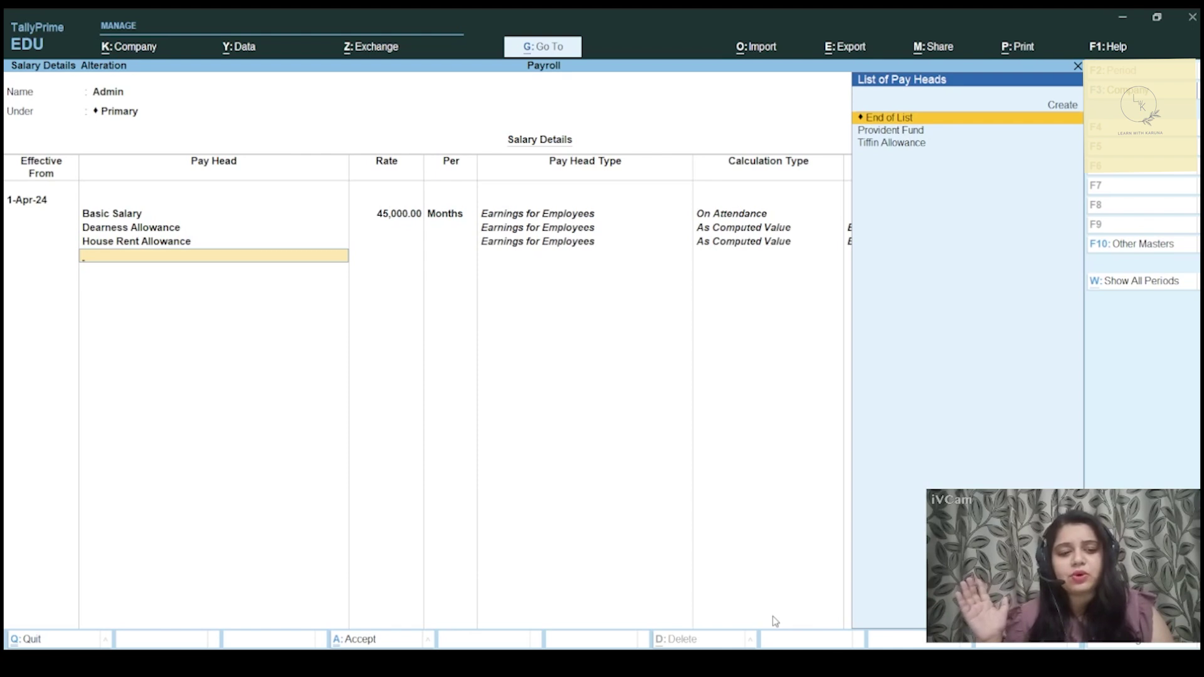
- Add Tiffin Allowance to Admin's salary details at a rate of 5,000 per month
{"action": "key", "text": "Down"}
{"action": "key", "text": "Down"}
{"action": "key", "text": "Return"}
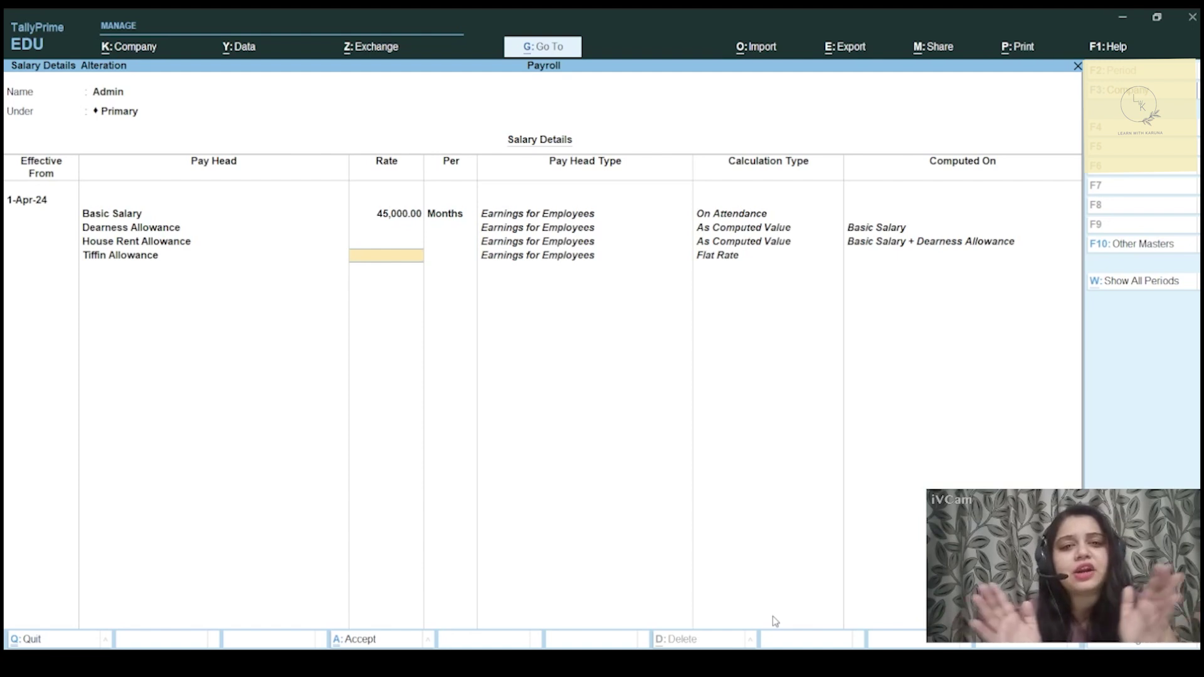
{"action": "type", "text": "5000"}
{"action": "key", "text": "Return"}
{"action": "key", "text": "Return"}
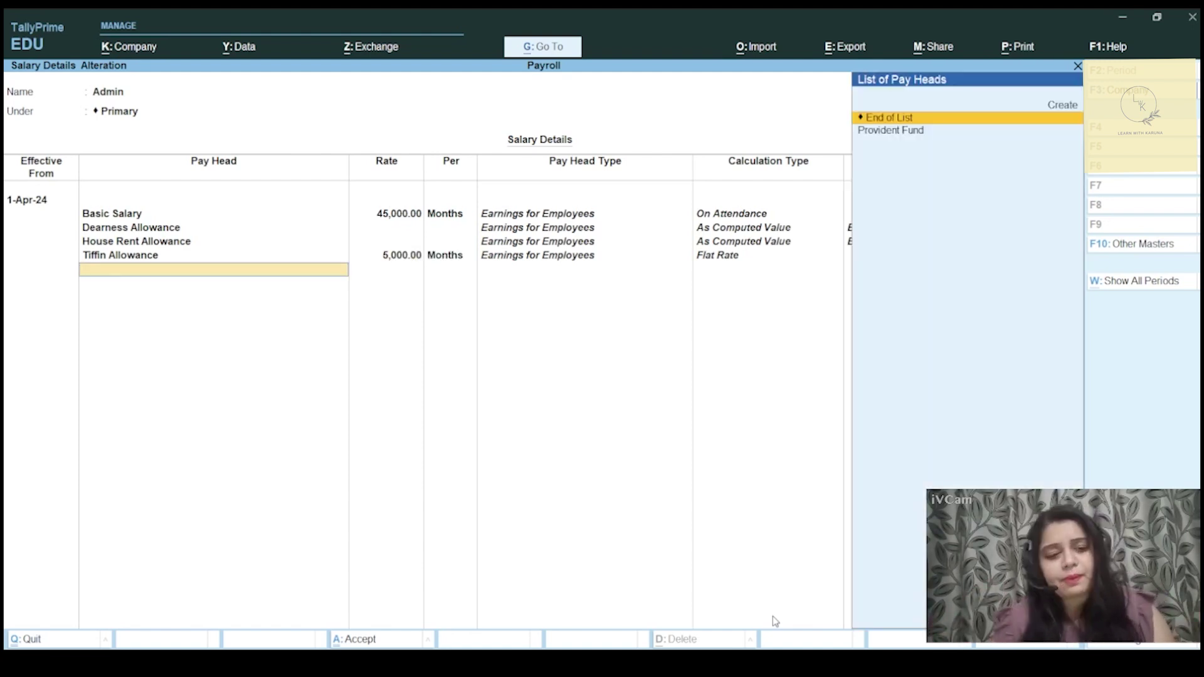
- Add Provident Fund to Admin's salary details and save them
{"action": "key", "text": "Down"}
{"action": "key", "text": "Return"}
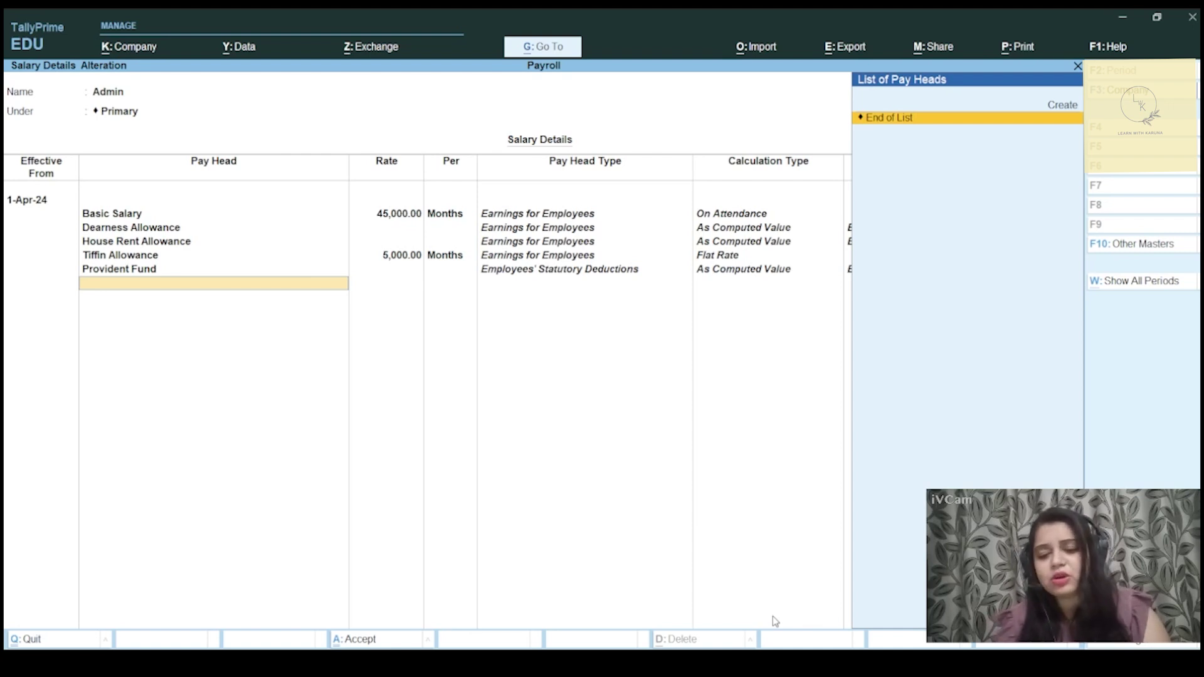
{"action": "key", "text": "ctrl+a"}
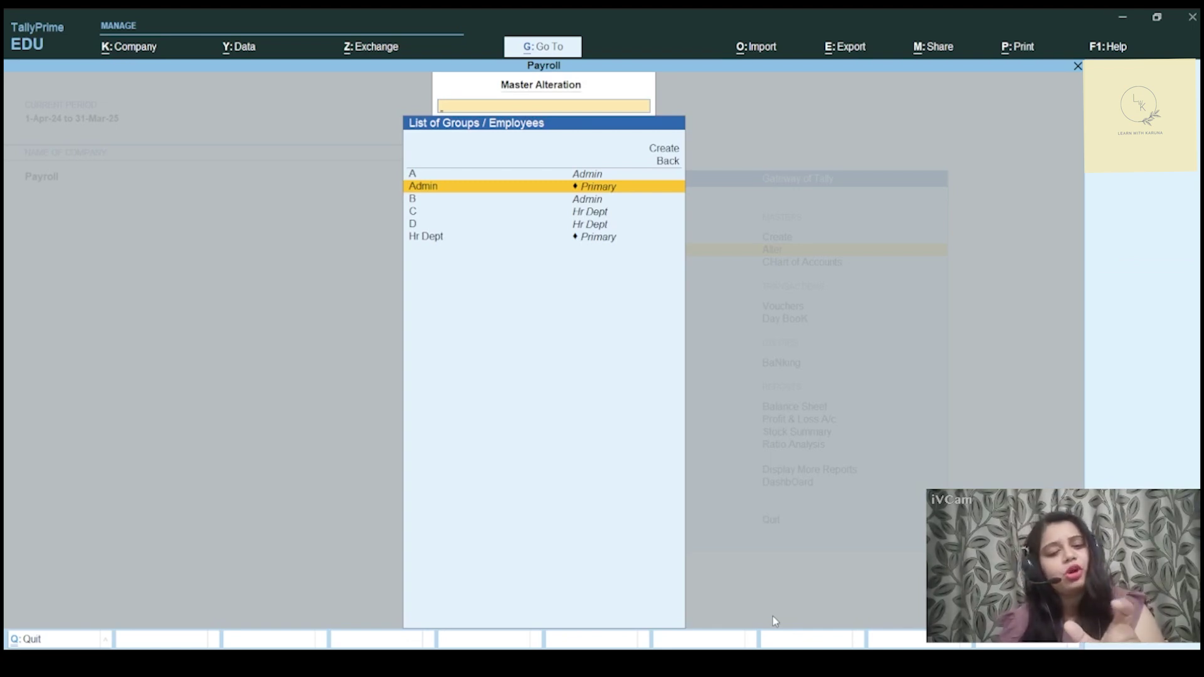
- Make Hr Dept's salary details effective from 1-Apr-24 and copy the pay heads from the Admin employee group
{"action": "key", "text": "Down"}
{"action": "key", "text": "Down"}
{"action": "key", "text": "Down"}
{"action": "key", "text": "Down"}
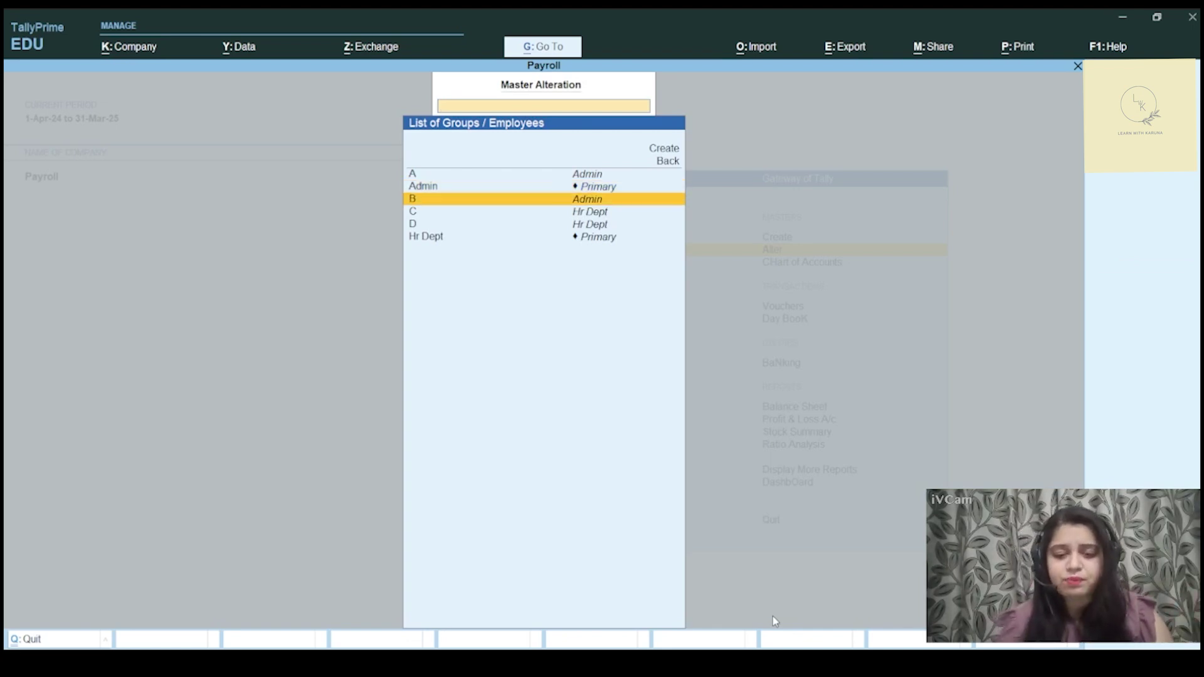
{"action": "key", "text": "Return"}
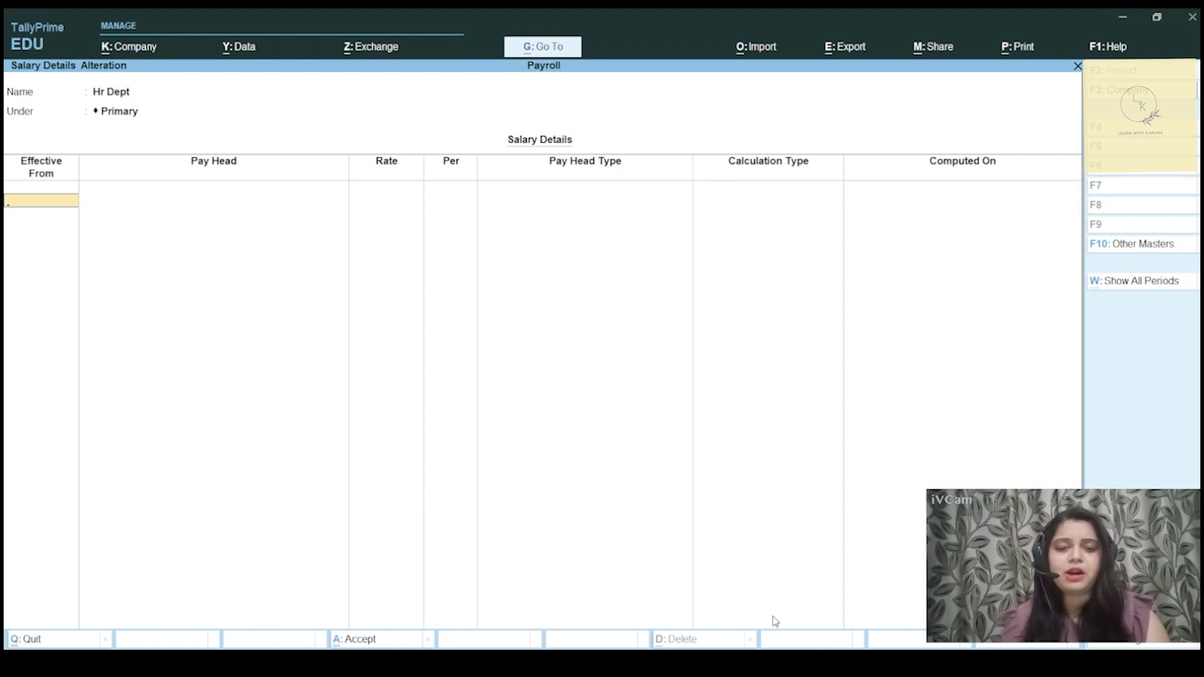
{"action": "type", "text": "1.4.24"}
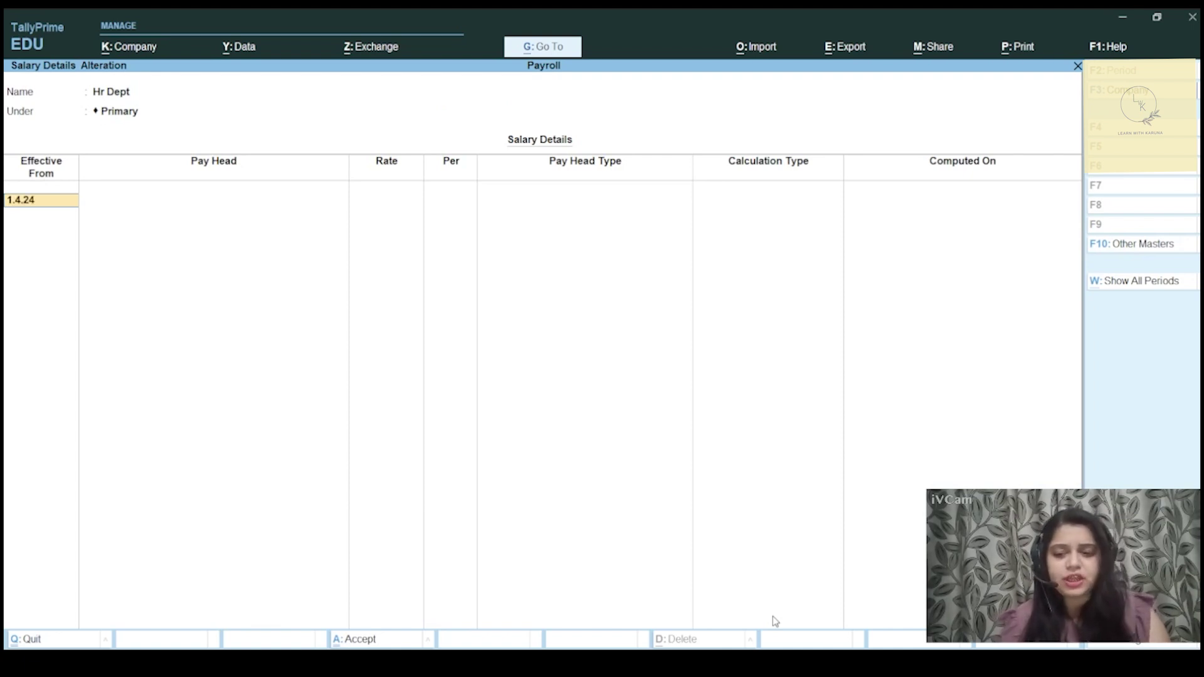
{"action": "key", "text": "Return"}
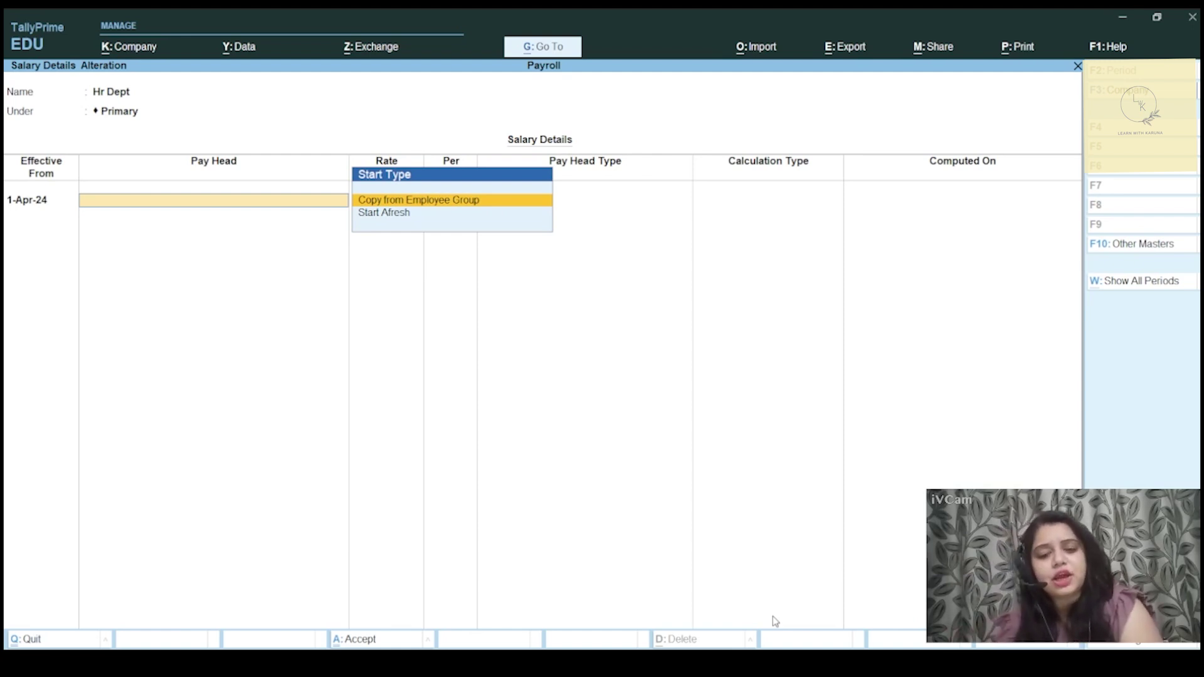
{"action": "key", "text": "Return"}
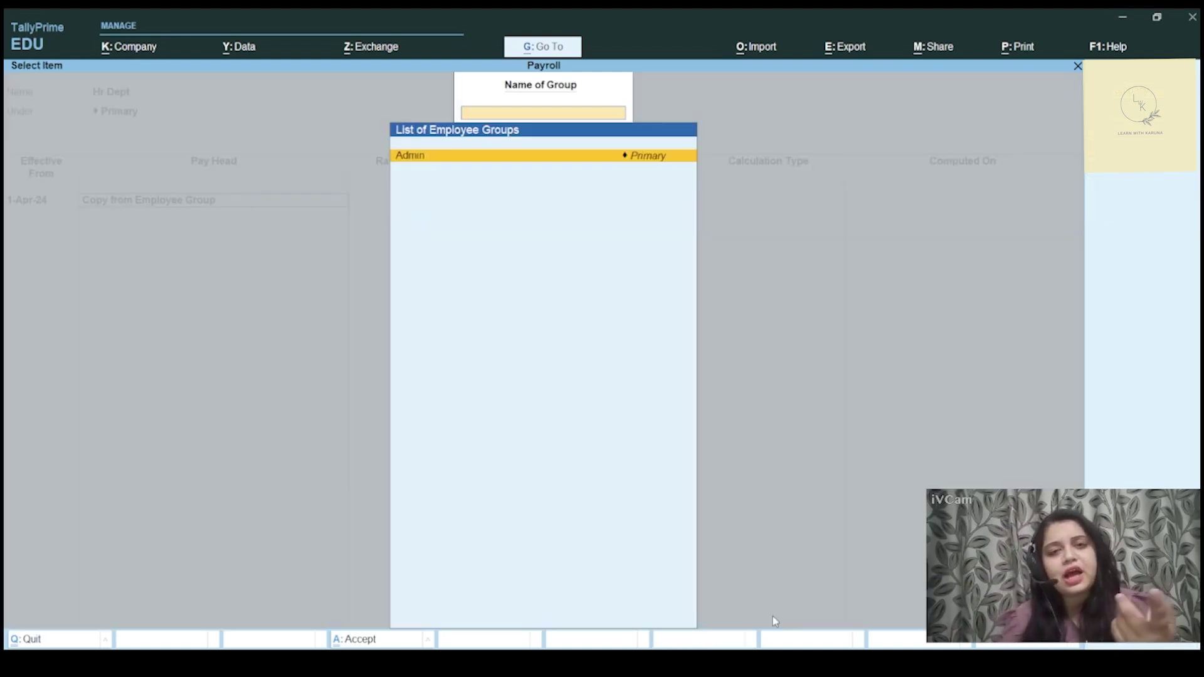
{"action": "key", "text": "Return"}
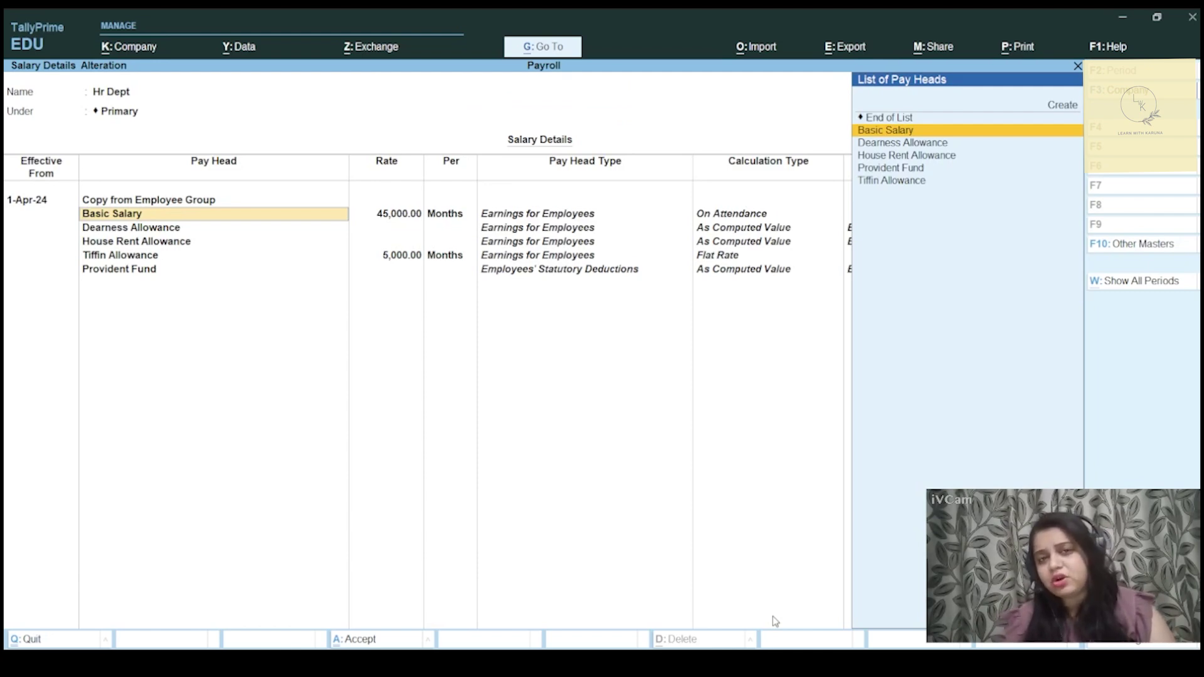
- Set Hr Dept's Basic Salary rate to 40,000 and Tiffin Allowance rate to 5,500, and save the salary details
{"action": "key", "text": "Return"}
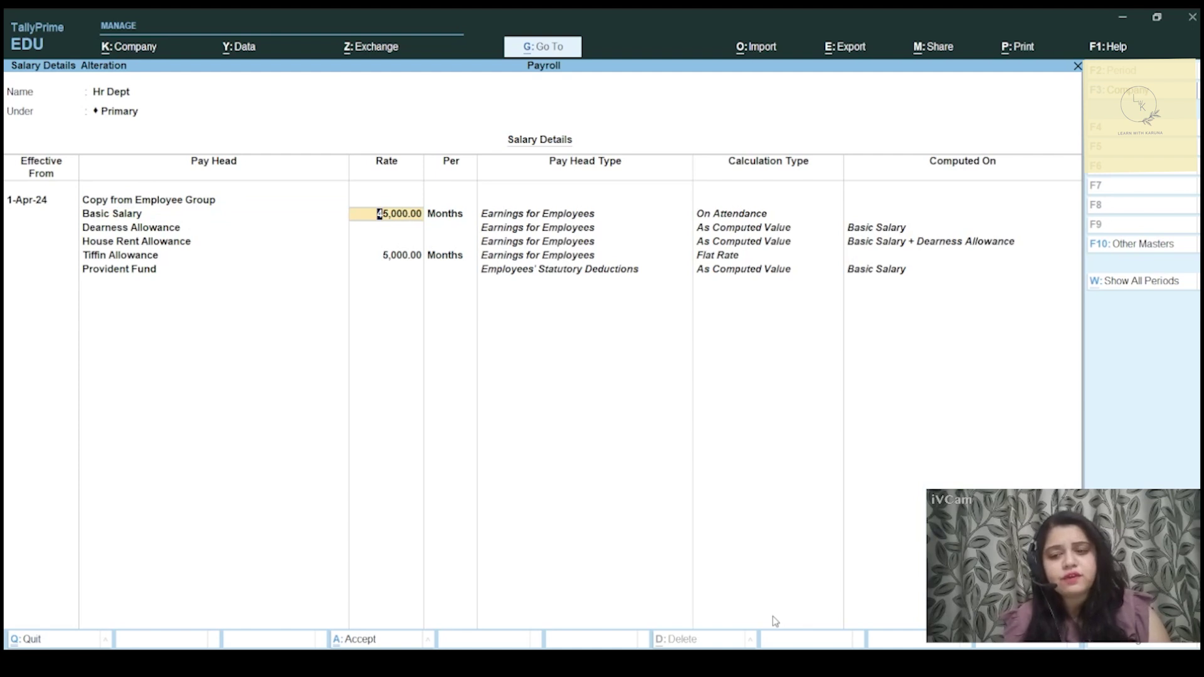
{"action": "type", "text": "40000"}
{"action": "key", "text": "Return"}
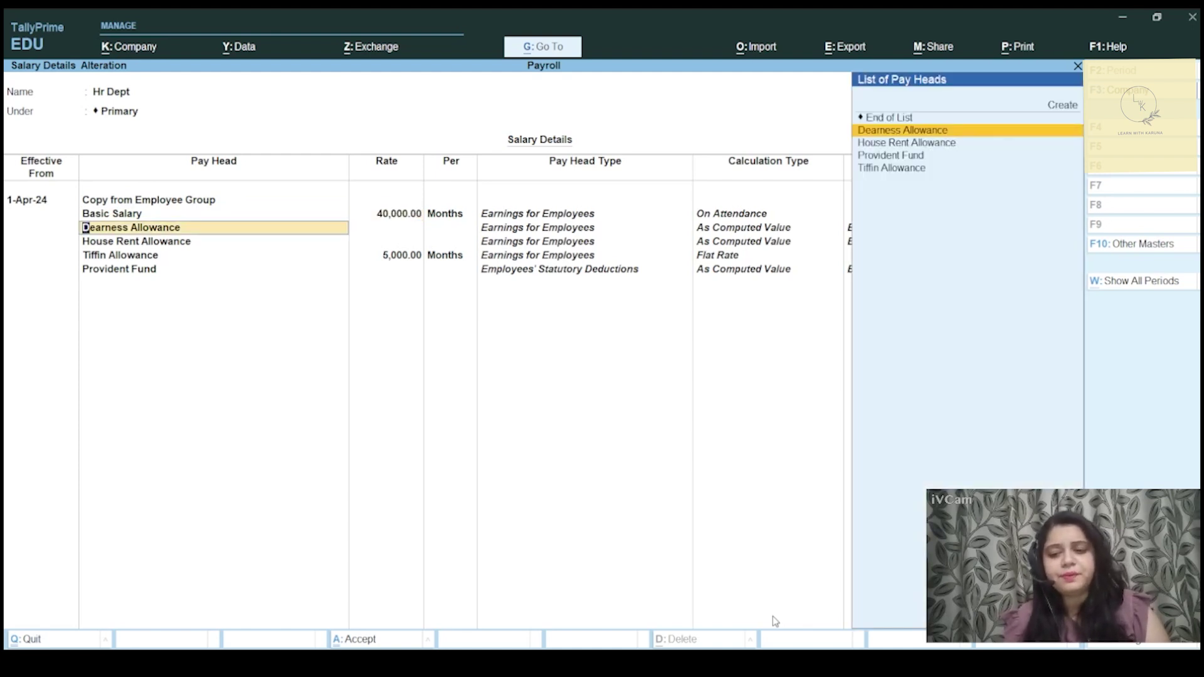
{"action": "key", "text": "Return"}
{"action": "key", "text": "Return"}
{"action": "key", "text": "Return"}
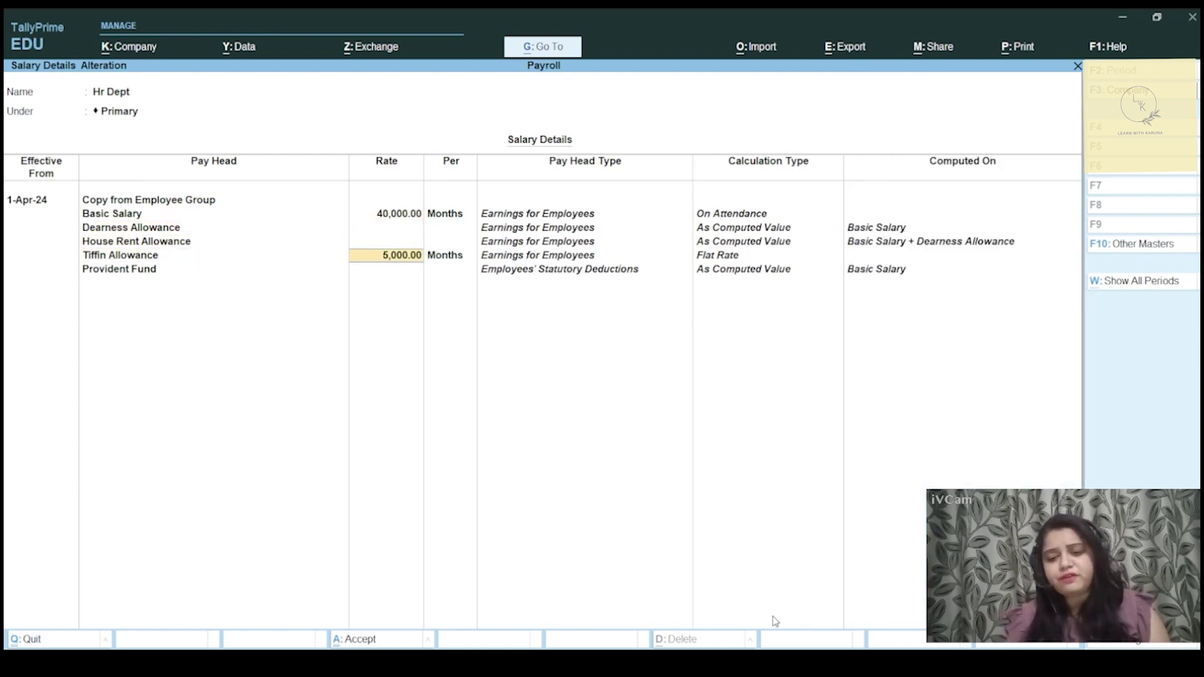
{"action": "type", "text": "5,500"}
{"action": "key", "text": "Return"}
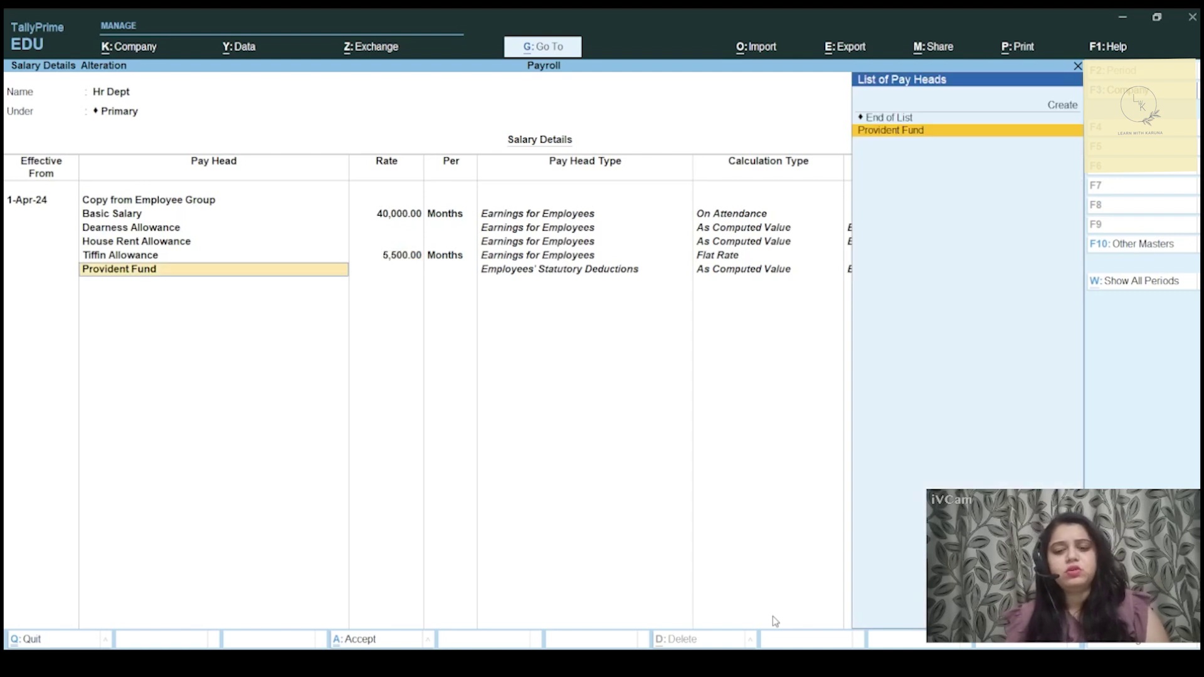
{"action": "key", "text": "ctrl+a"}
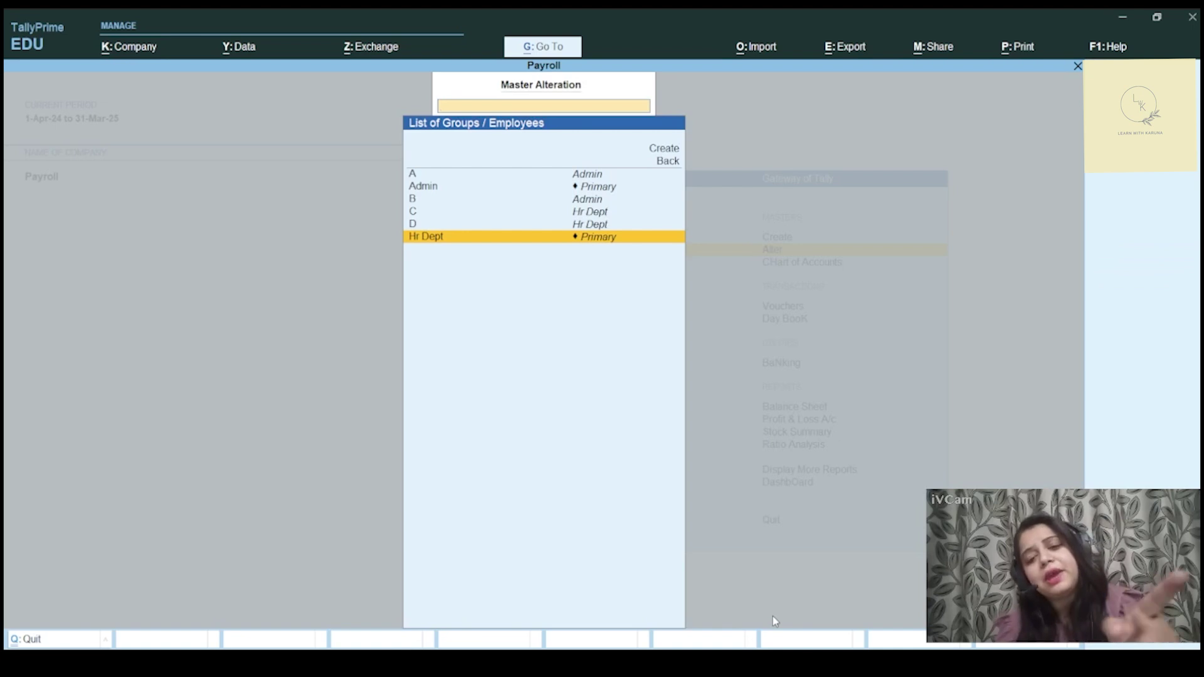
- Make employee A's salary details effective from 1-Apr-24, using Copy From Parent Value for the pay heads
{"action": "key", "text": "Up"}
{"action": "key", "text": "Up"}
{"action": "key", "text": "Up"}
{"action": "key", "text": "Up"}
{"action": "key", "text": "Return"}
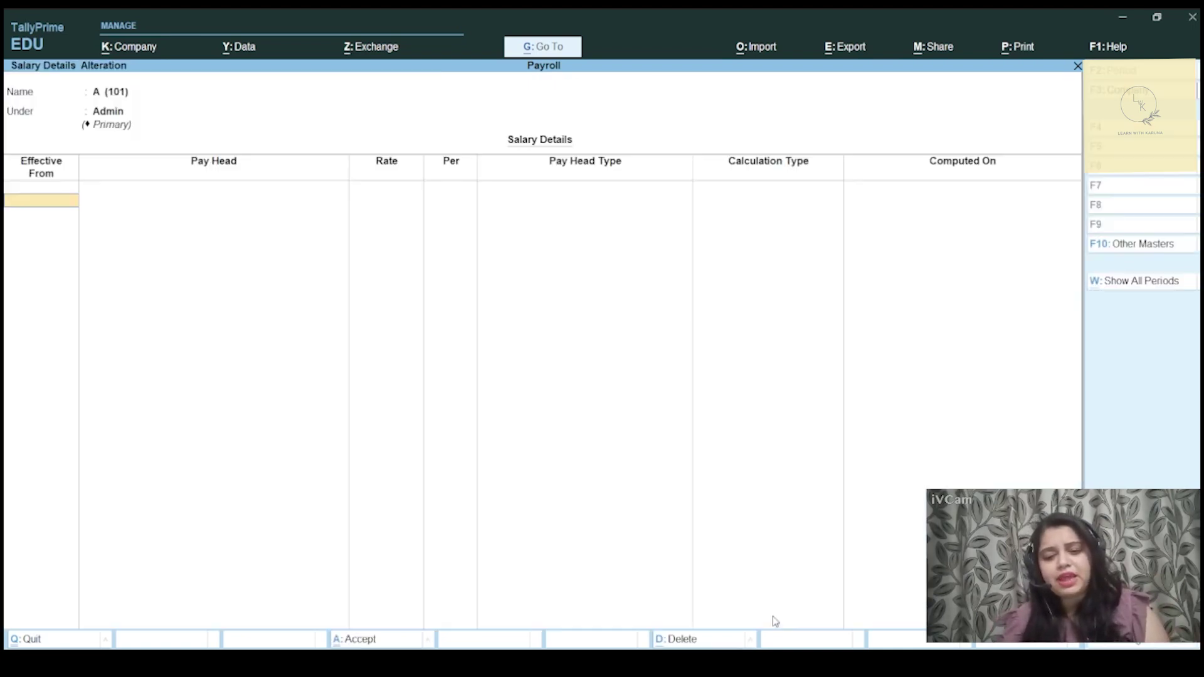
{"action": "type", "text": "1.4.24"}
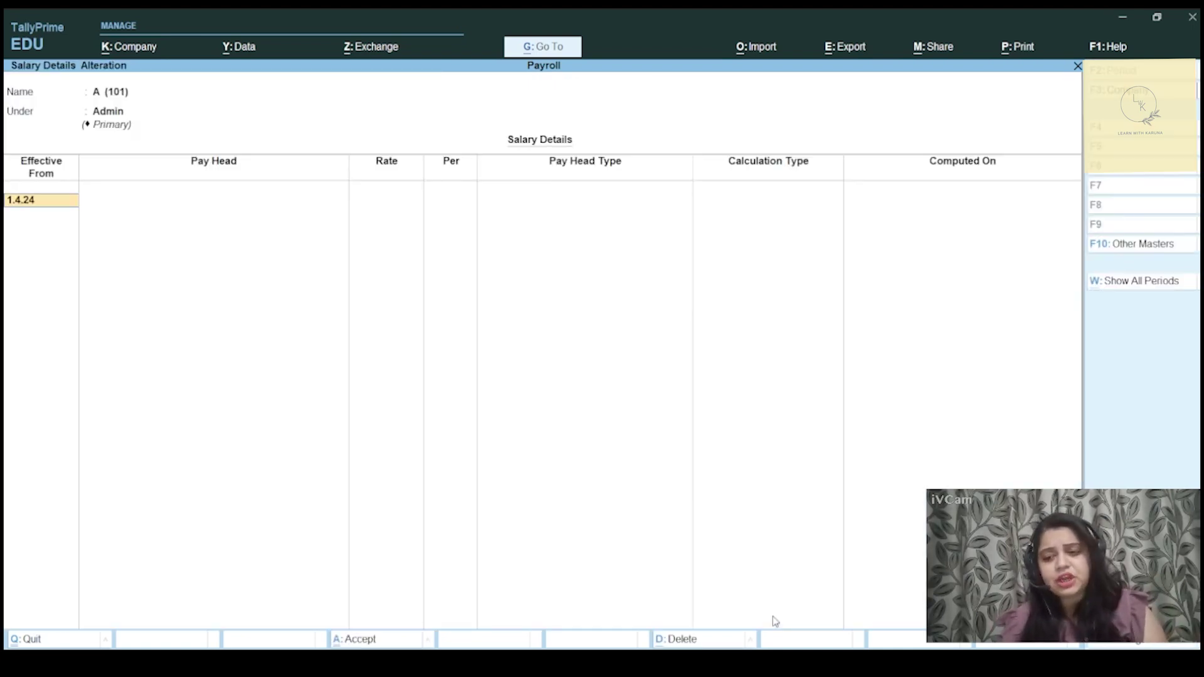
{"action": "key", "text": "Return"}
{"action": "key", "text": "Down"}
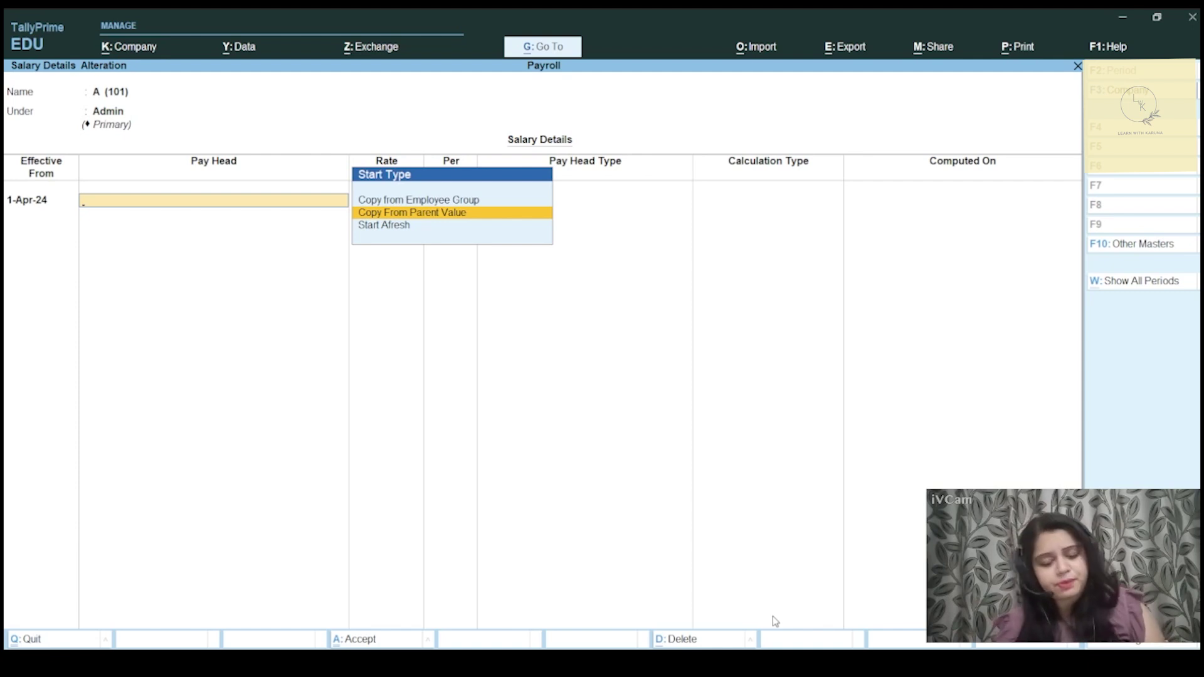
{"action": "key", "text": "Return"}
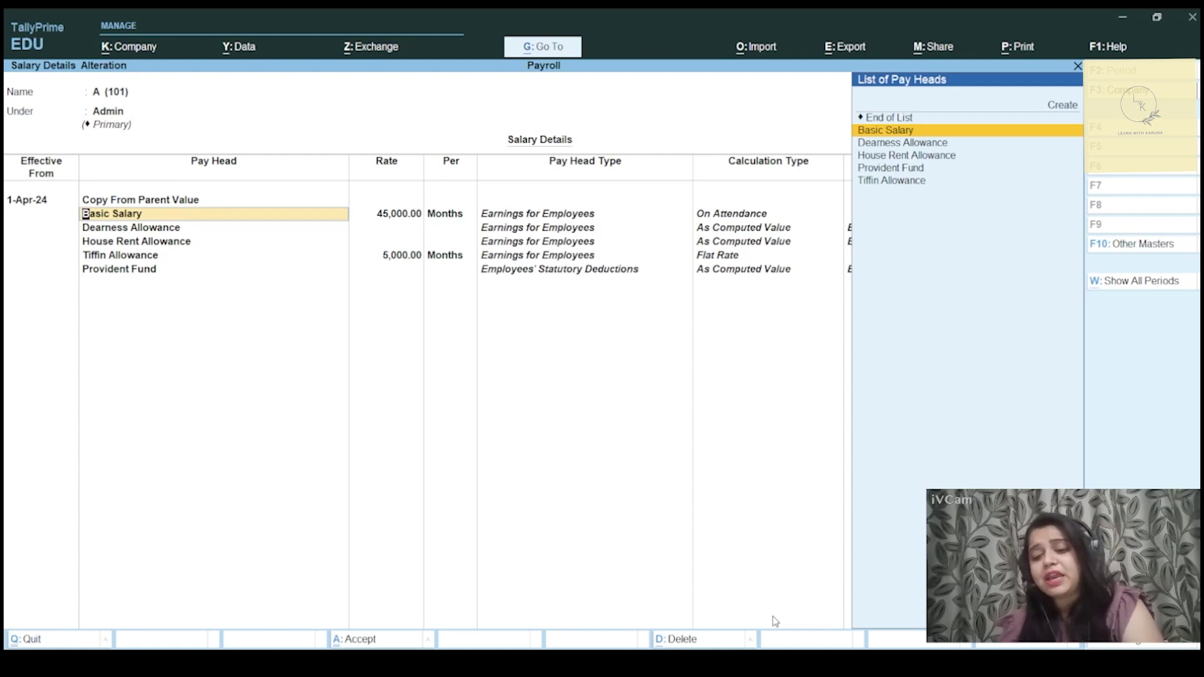
{"action": "key", "text": "Return"}
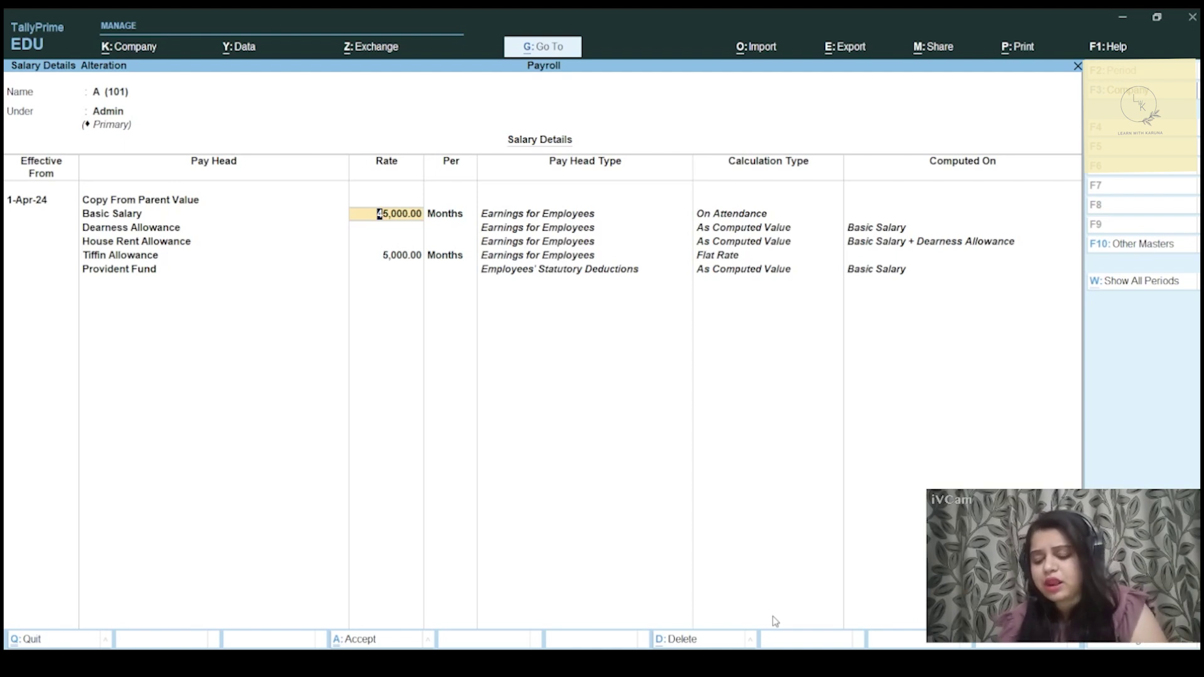
{"action": "key", "text": "Escape"}
- Define employee B's salary details from 1-Apr-24 with Copy From Parent Value and save them
{"action": "key", "text": "Down"}
{"action": "key", "text": "Down"}
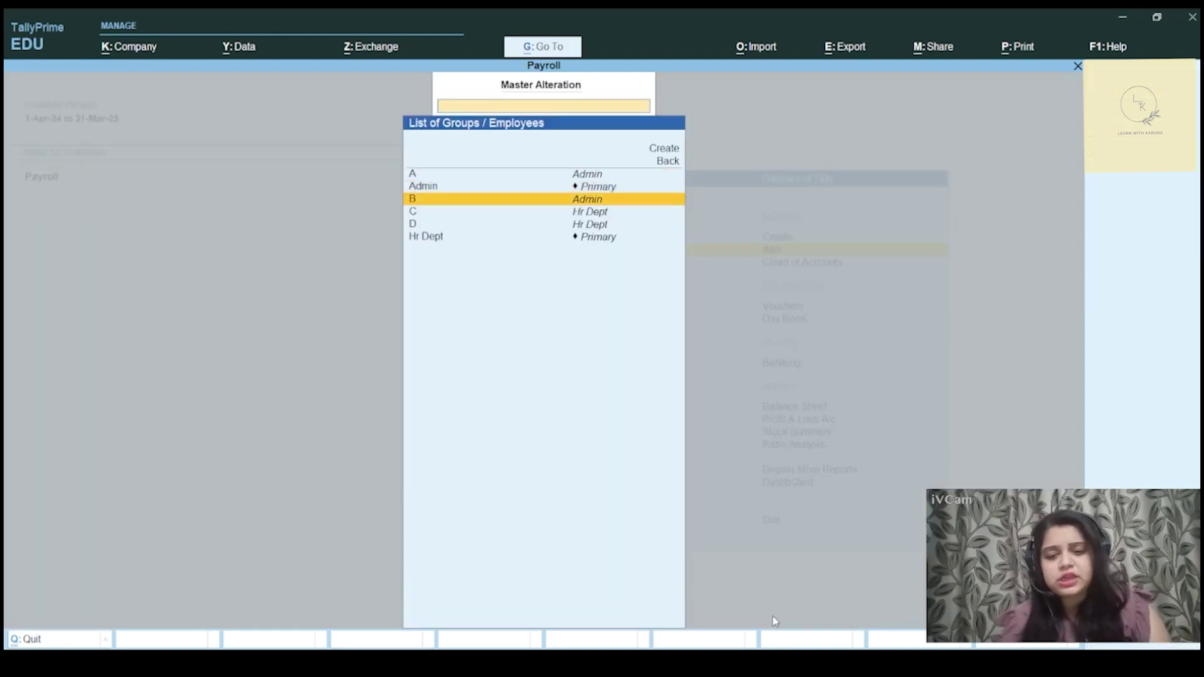
{"action": "key", "text": "Return"}
{"action": "type", "text": "1-4-24"}
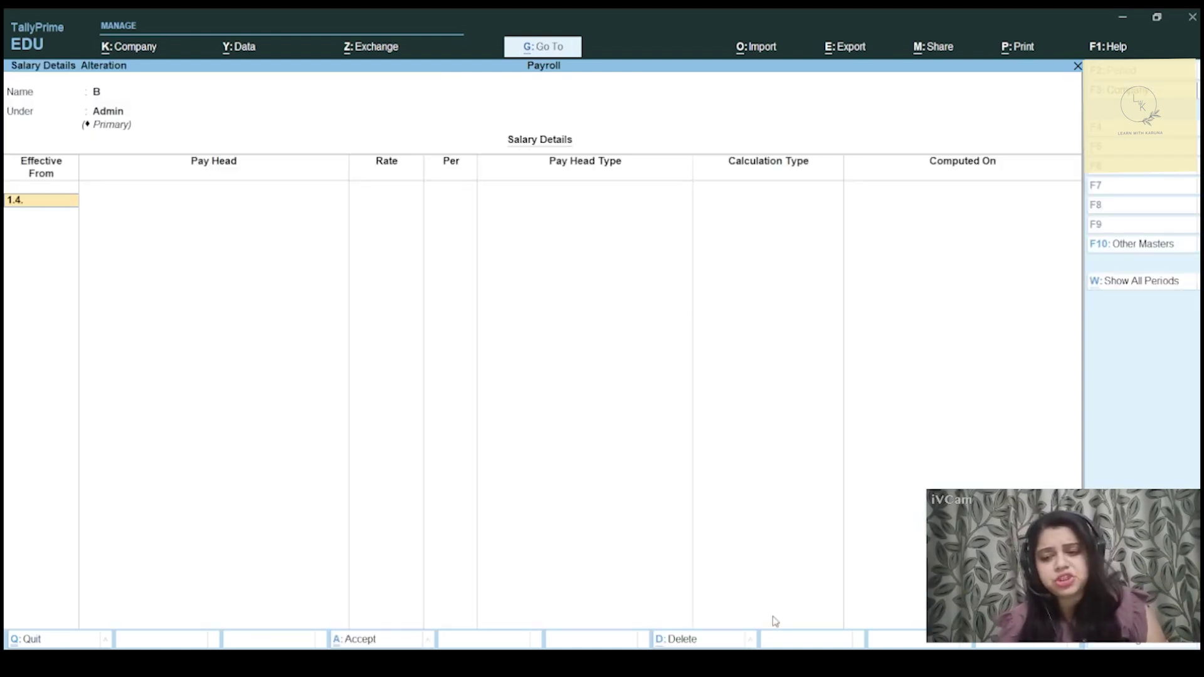
{"action": "key", "text": "Return"}
{"action": "key", "text": "Down"}
{"action": "key", "text": "Return"}
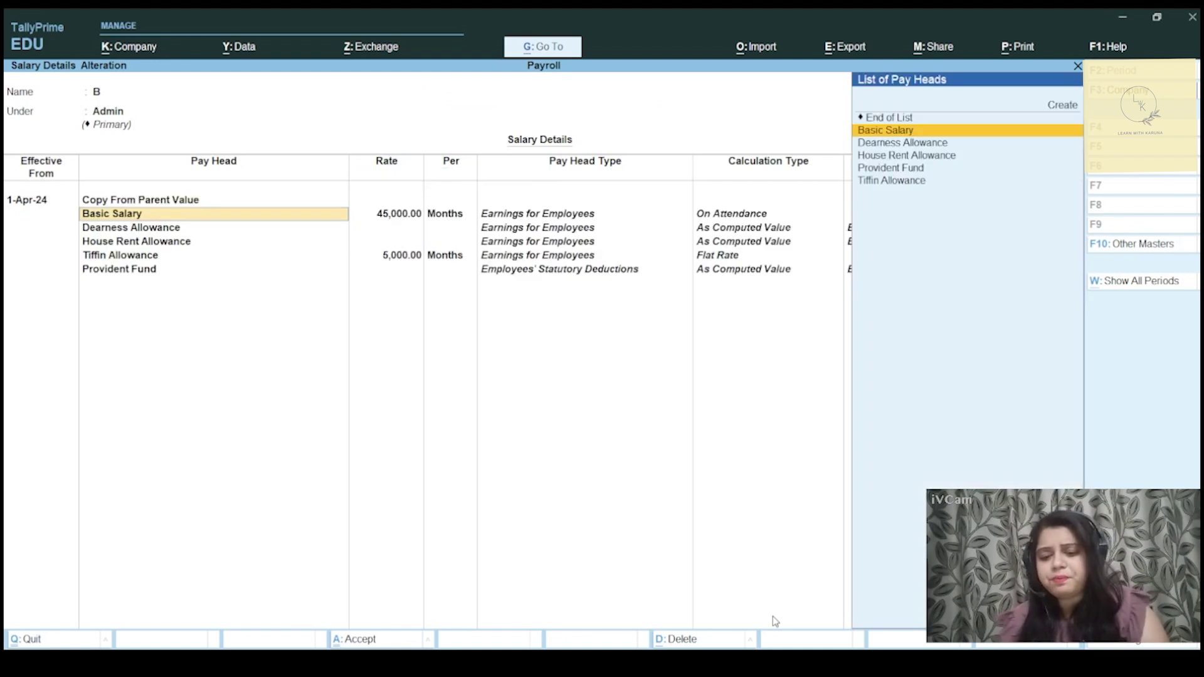
{"action": "key", "text": "ctrl+a"}
- Define employee C's salary details from 1-Apr-24 with Copy From Parent Value and save them
{"action": "key", "text": "Down"}
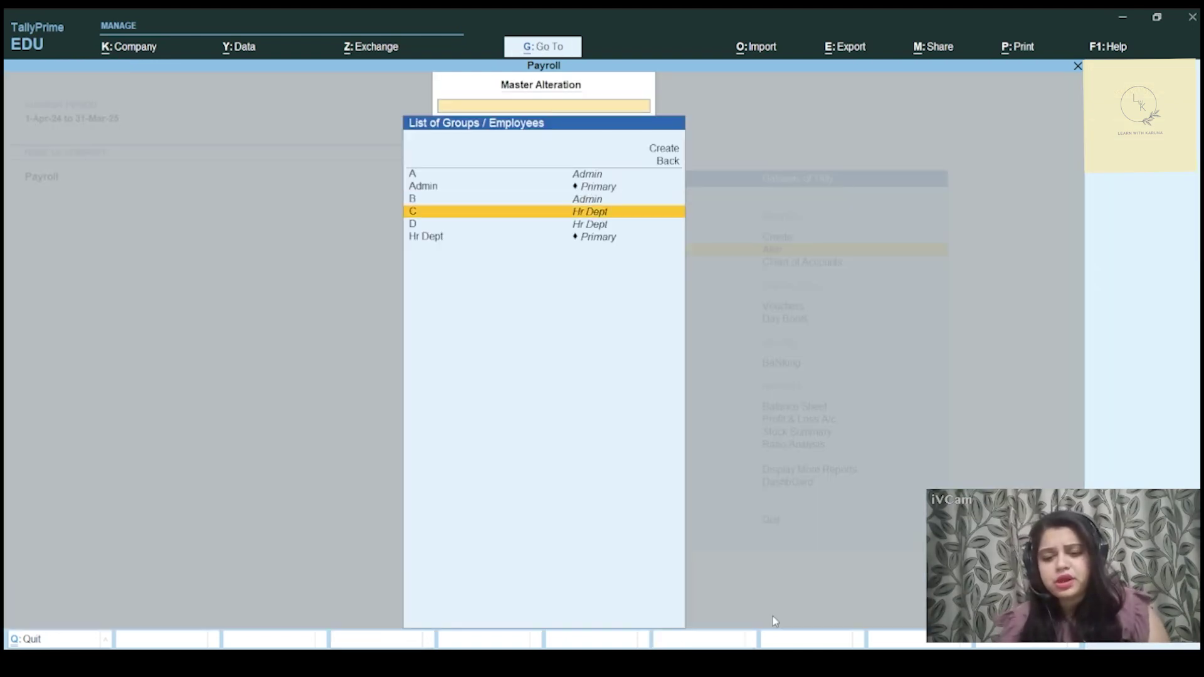
{"action": "key", "text": "Return"}
{"action": "type", "text": "1-4-24"}
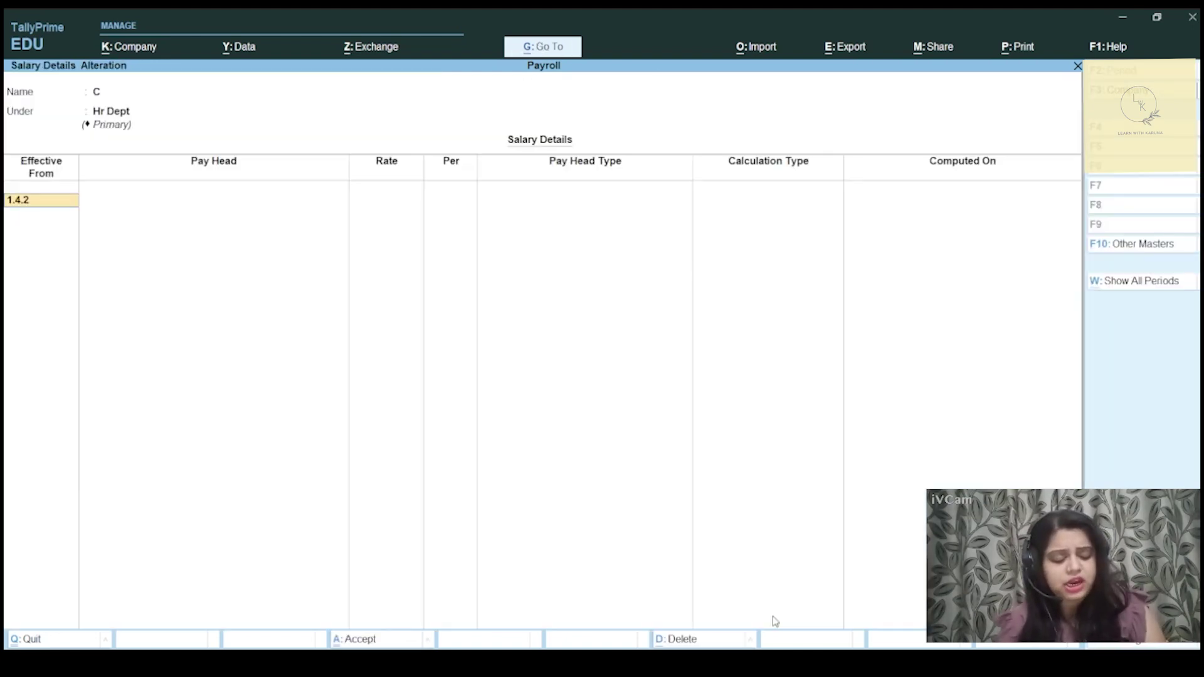
{"action": "key", "text": "Return"}
{"action": "key", "text": "Down"}
{"action": "key", "text": "Return"}
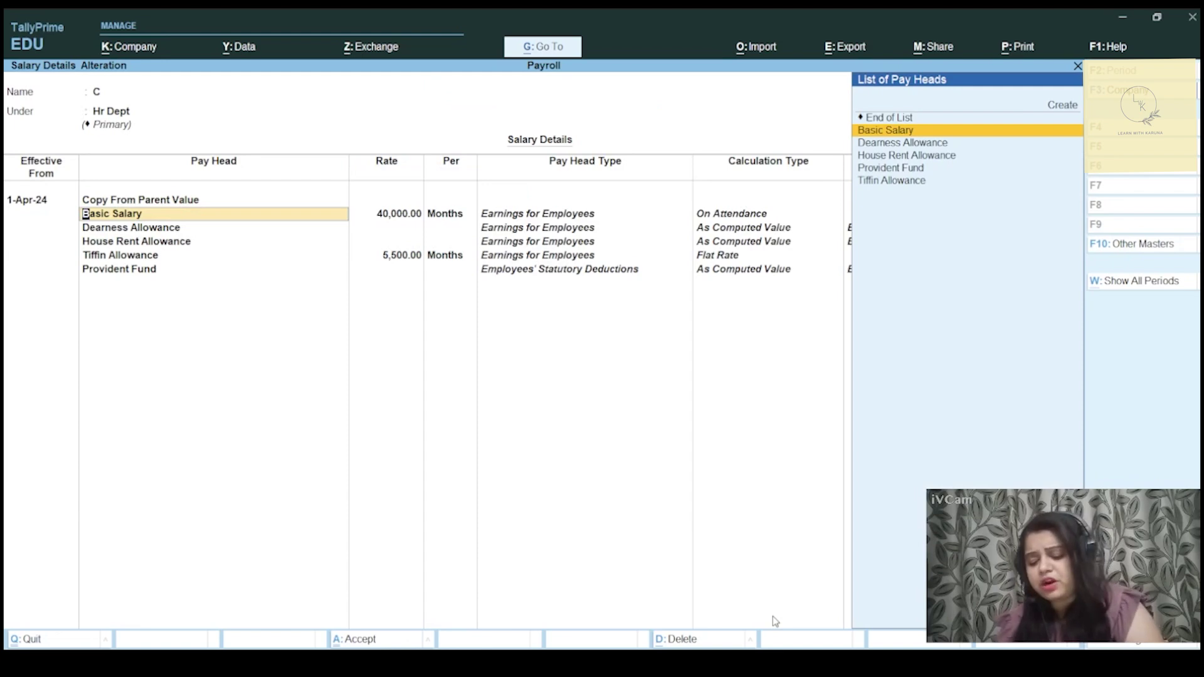
{"action": "key", "text": "ctrl+a"}
- Define employee D's salary details from 1-Apr-24 with Copy From Parent Value, save them and leave master alteration
{"action": "key", "text": "Down"}
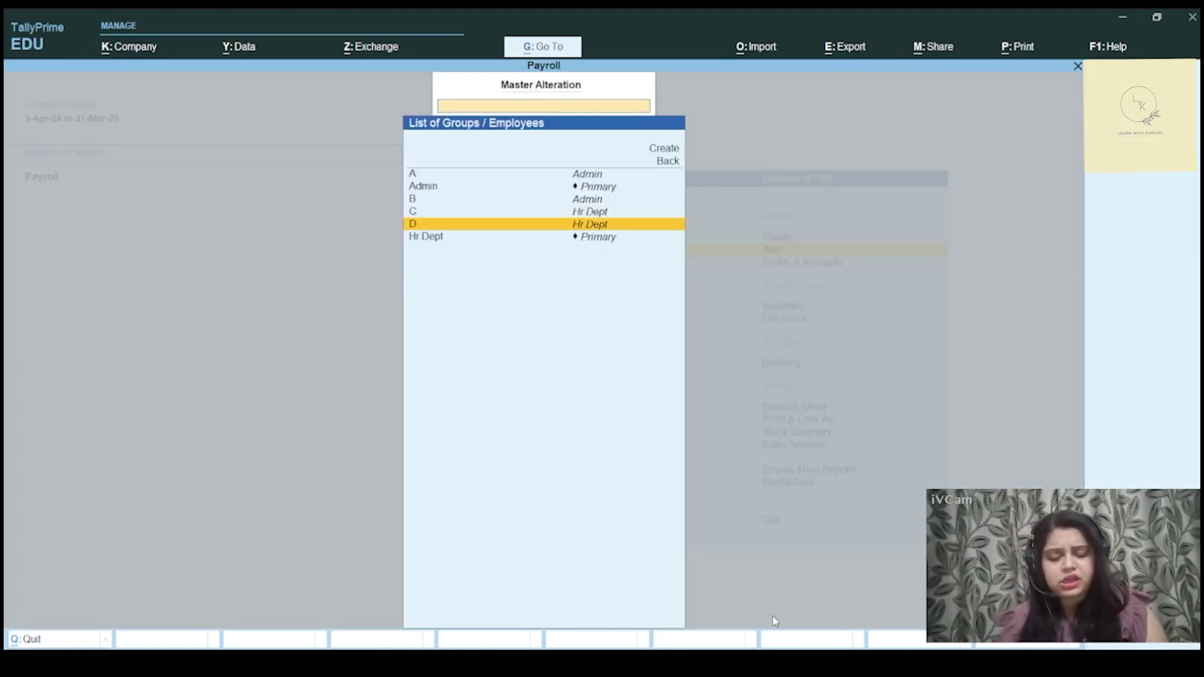
{"action": "key", "text": "Return"}
{"action": "type", "text": "1-4-24"}
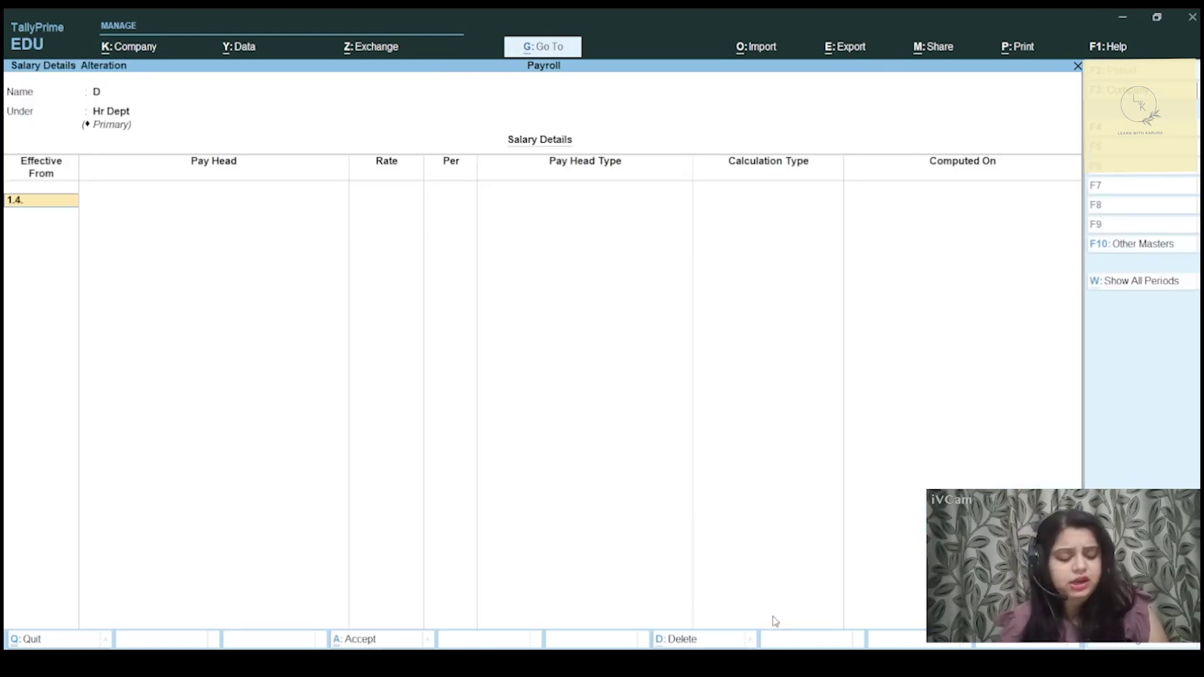
{"action": "key", "text": "Return"}
{"action": "key", "text": "Down"}
{"action": "key", "text": "Return"}
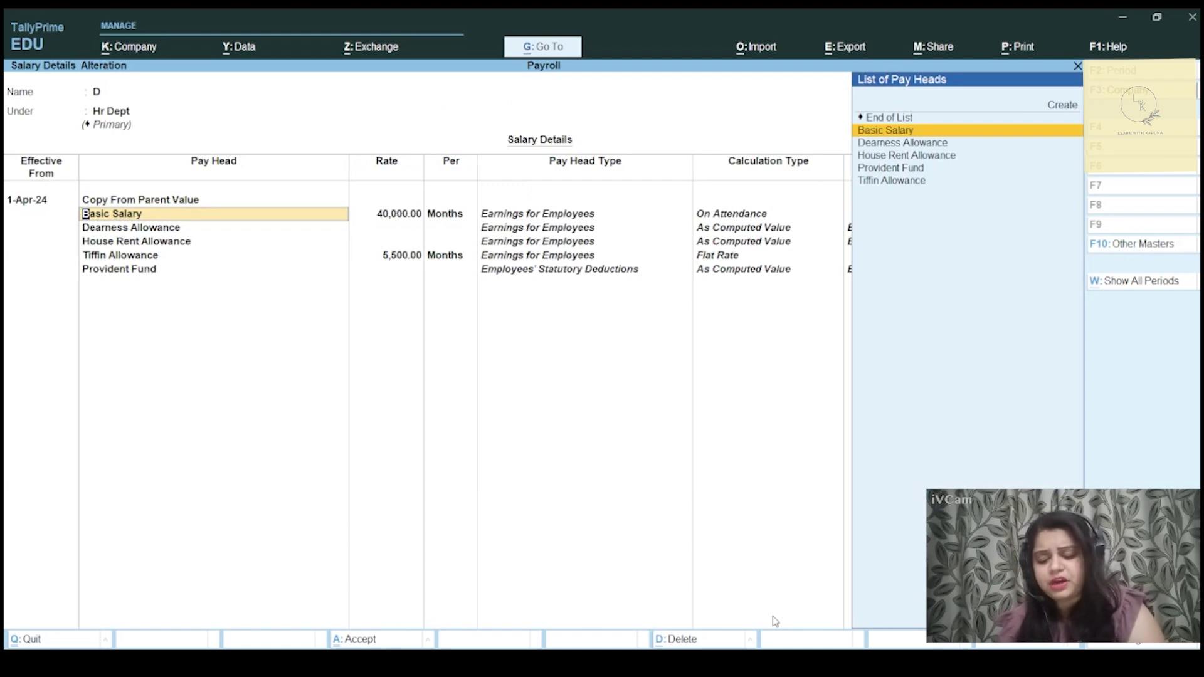
{"action": "key", "text": "ctrl+a"}
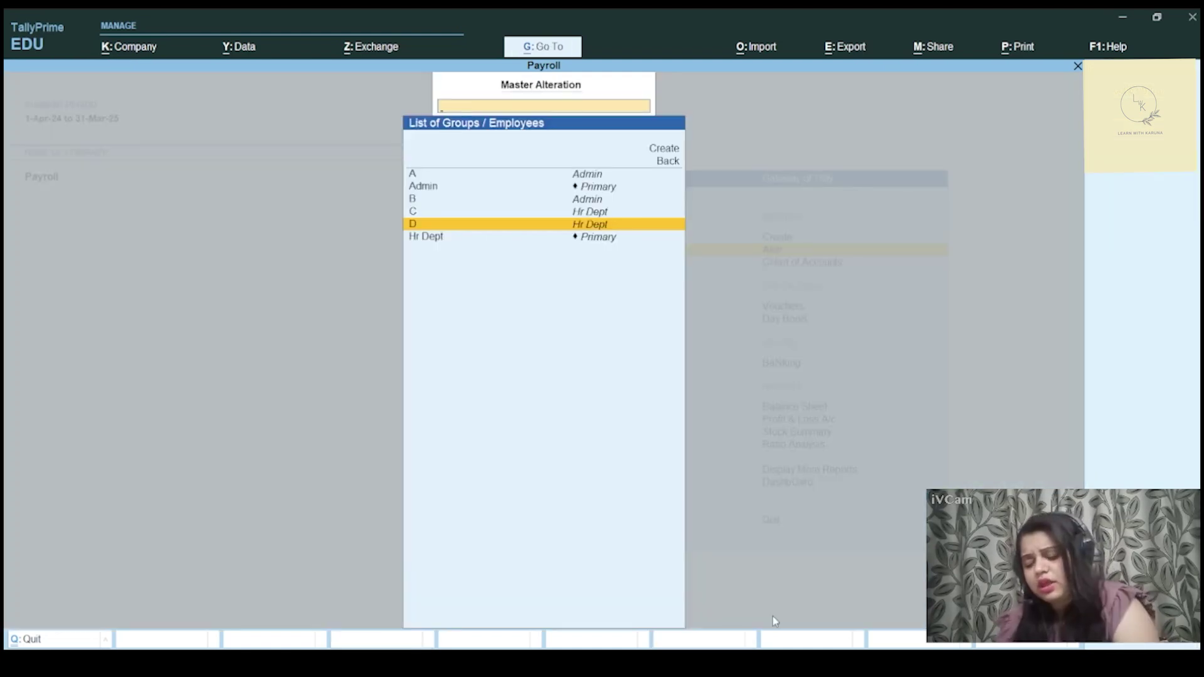
{"action": "key", "text": "Escape"}
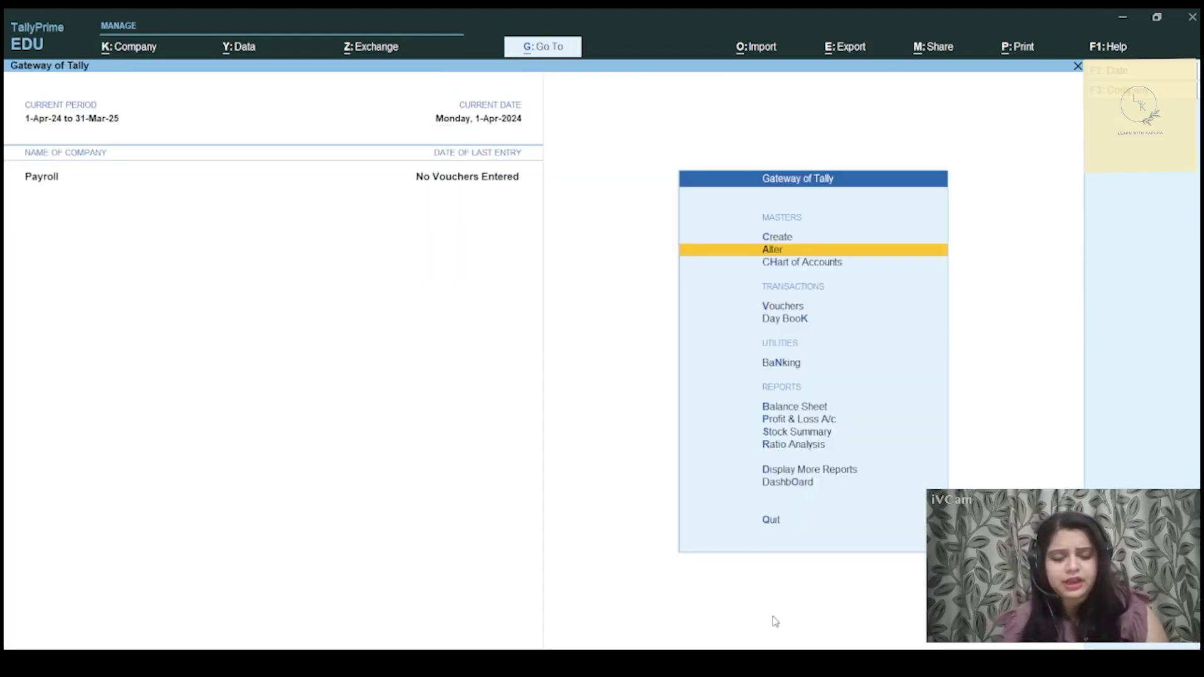
- Start a new voucher and change its type to the Attendance payroll voucher
{"action": "key", "text": "Down"}
{"action": "key", "text": "Down"}
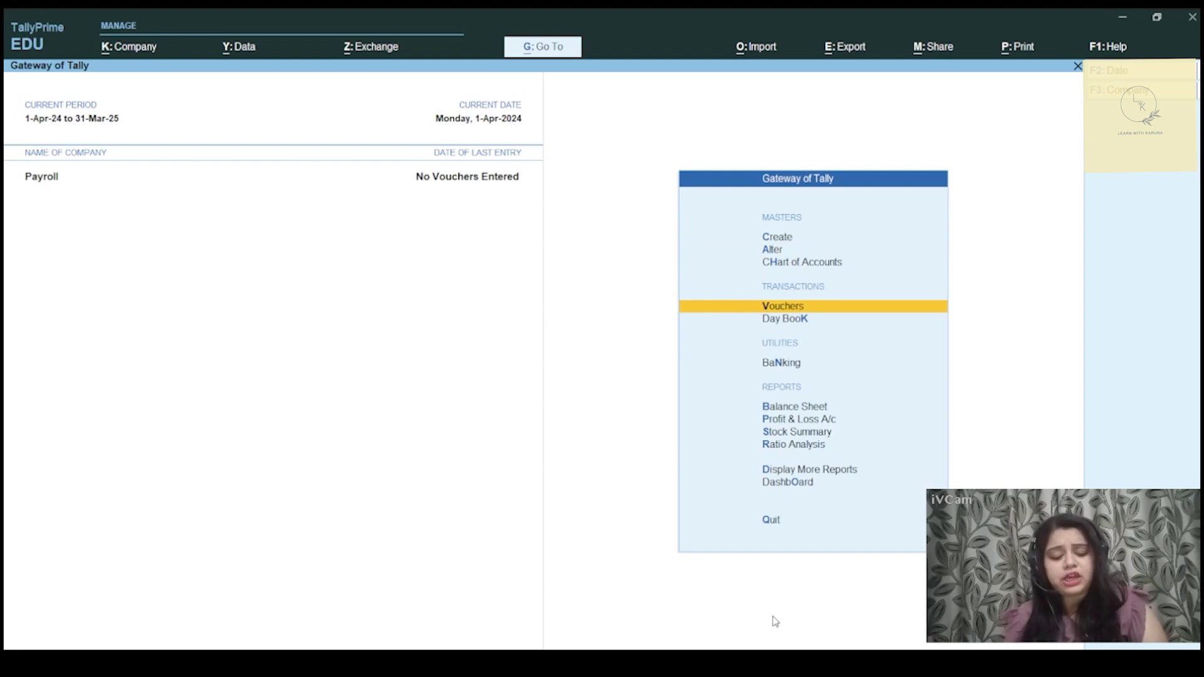
{"action": "key", "text": "Return"}
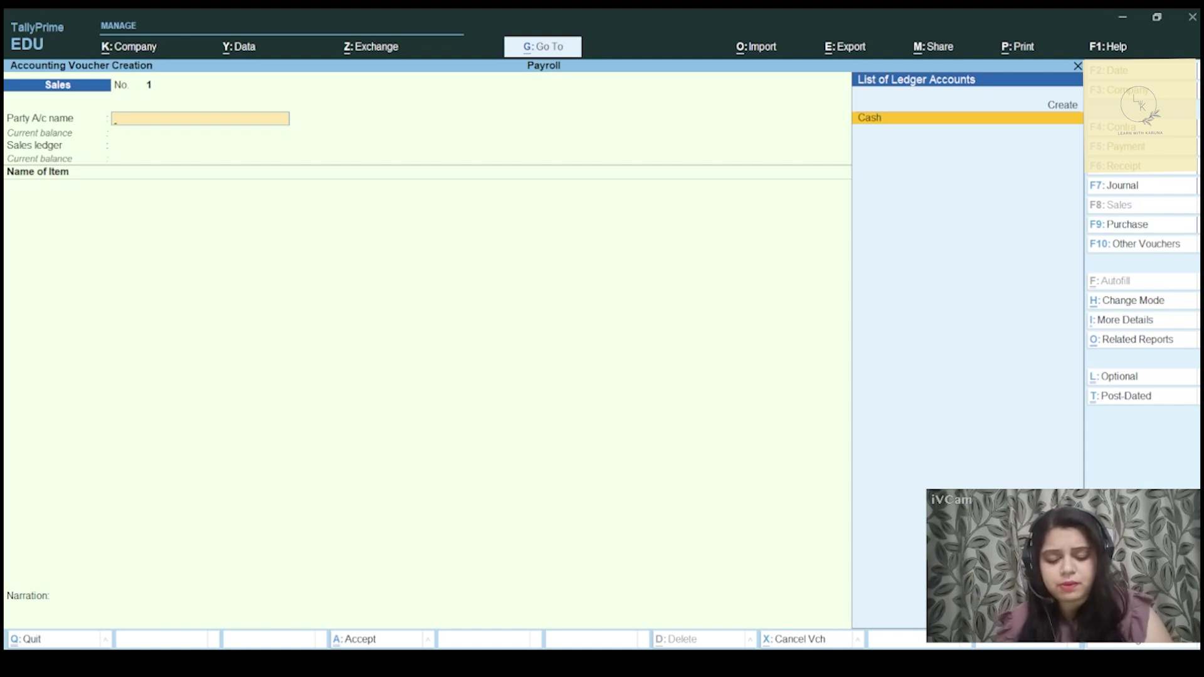
{"action": "key", "text": "F10"}
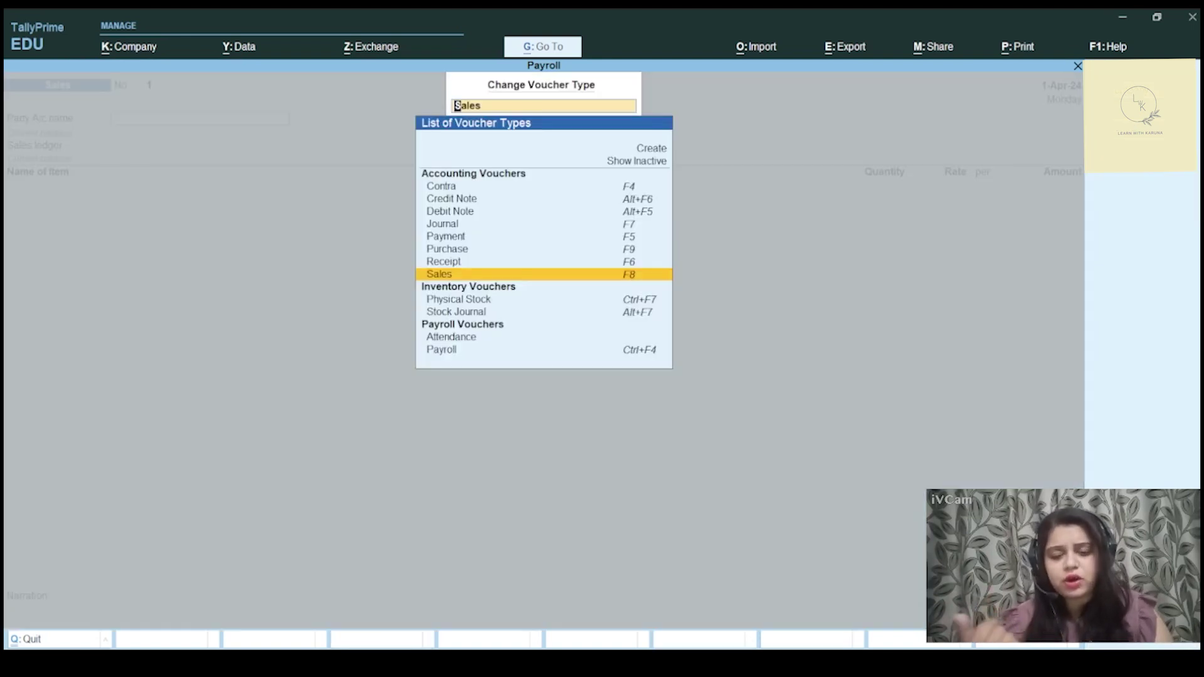
{"action": "key", "text": "Down"}
{"action": "key", "text": "Down"}
{"action": "key", "text": "Down"}
{"action": "key", "text": "Down"}
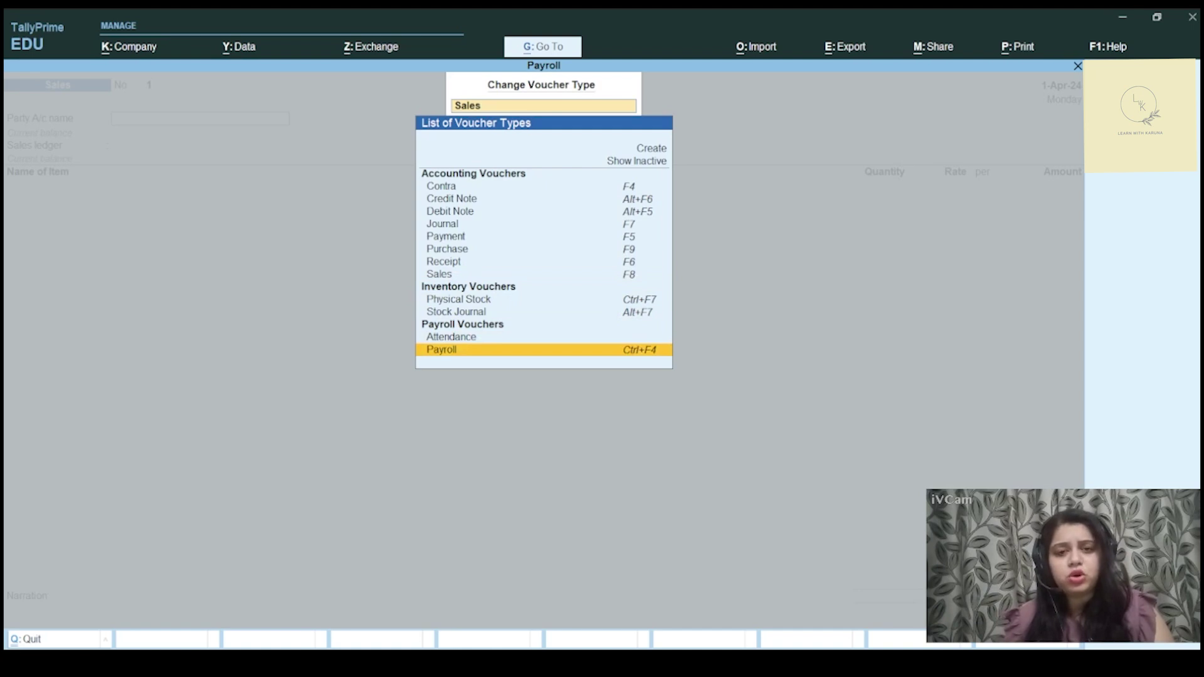
{"action": "key", "text": "Up"}
{"action": "key", "text": "Return"}
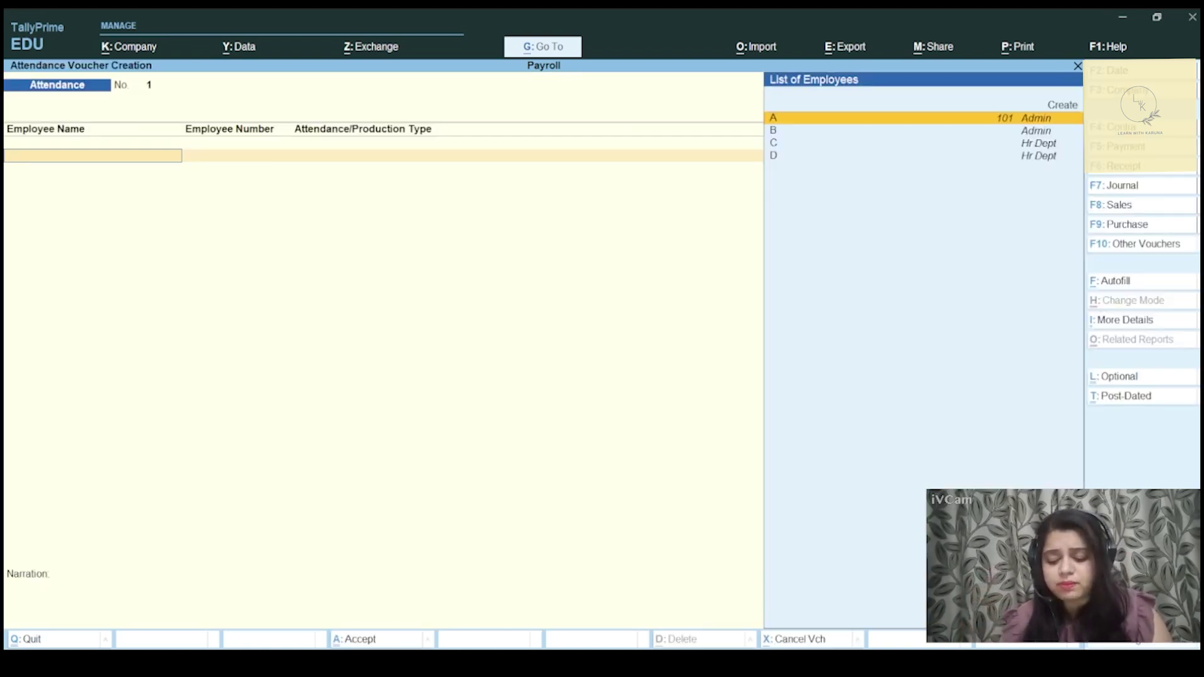
- Set the attendance voucher's date to 1-May-24
{"action": "key", "text": "F2"}
{"action": "type", "text": "1.5"}
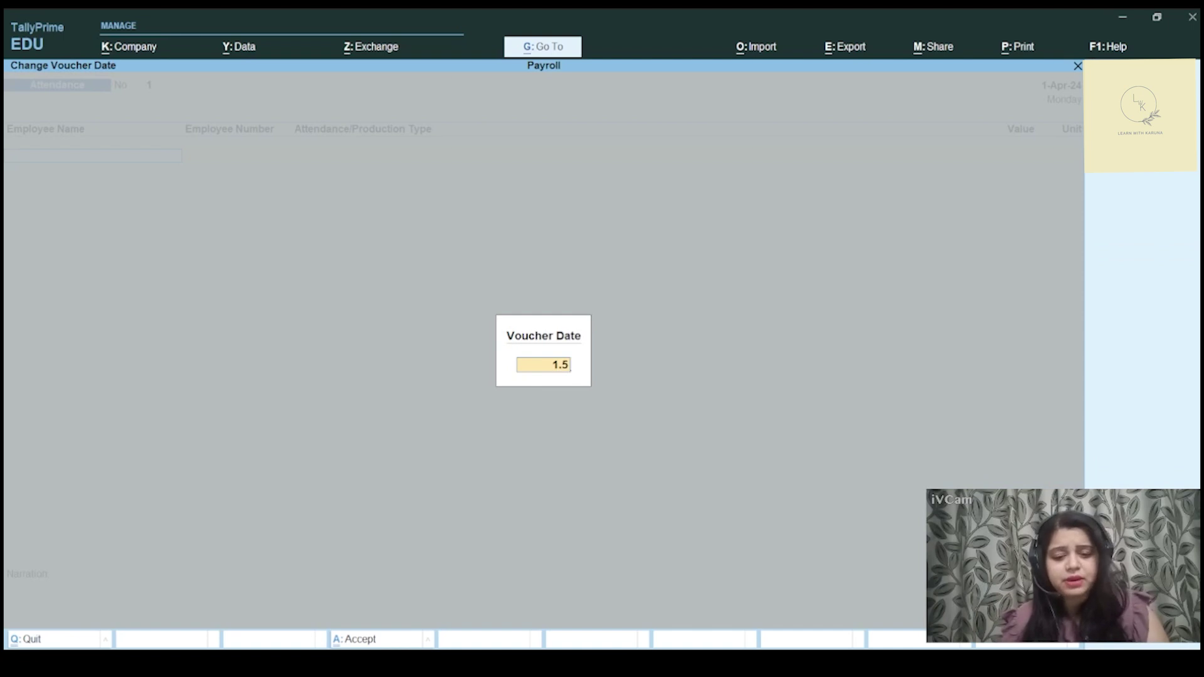
{"action": "type", "text": ".24"}
{"action": "key", "text": "Return"}
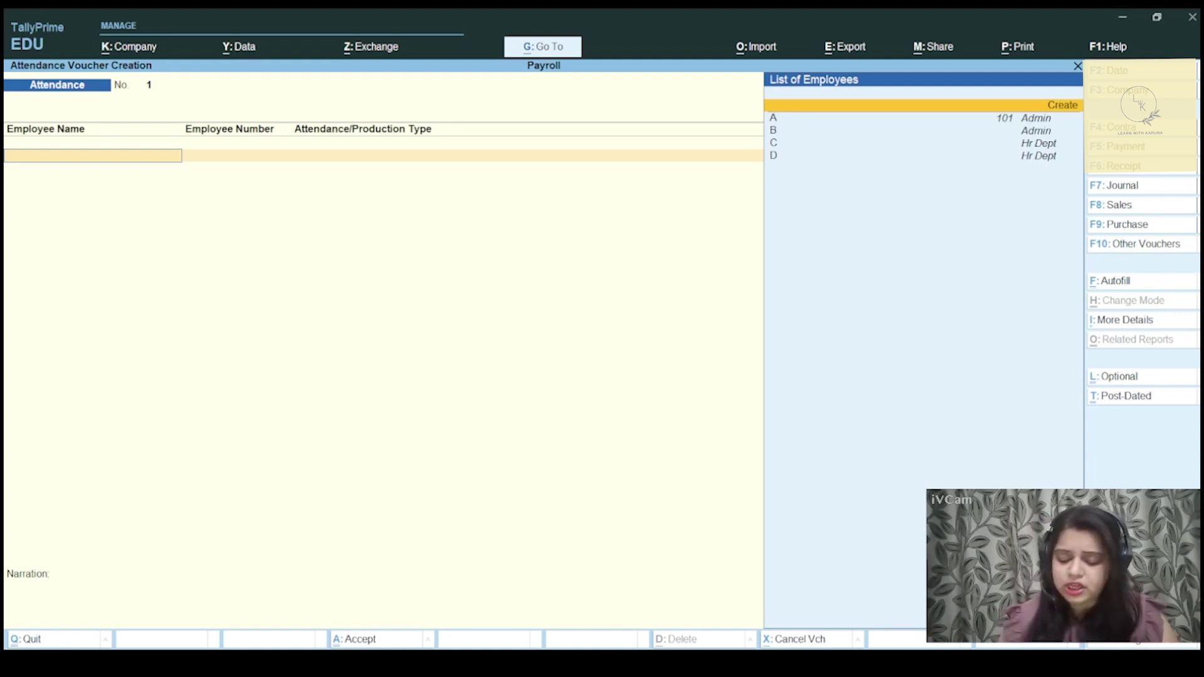
- Autofill the attendance voucher dated 1-5-2024 for All Items with type Present, default value 0, sorted by Employee Name
{"action": "key", "text": "ctrl"}
{"action": "key", "text": "ctrl+f"}
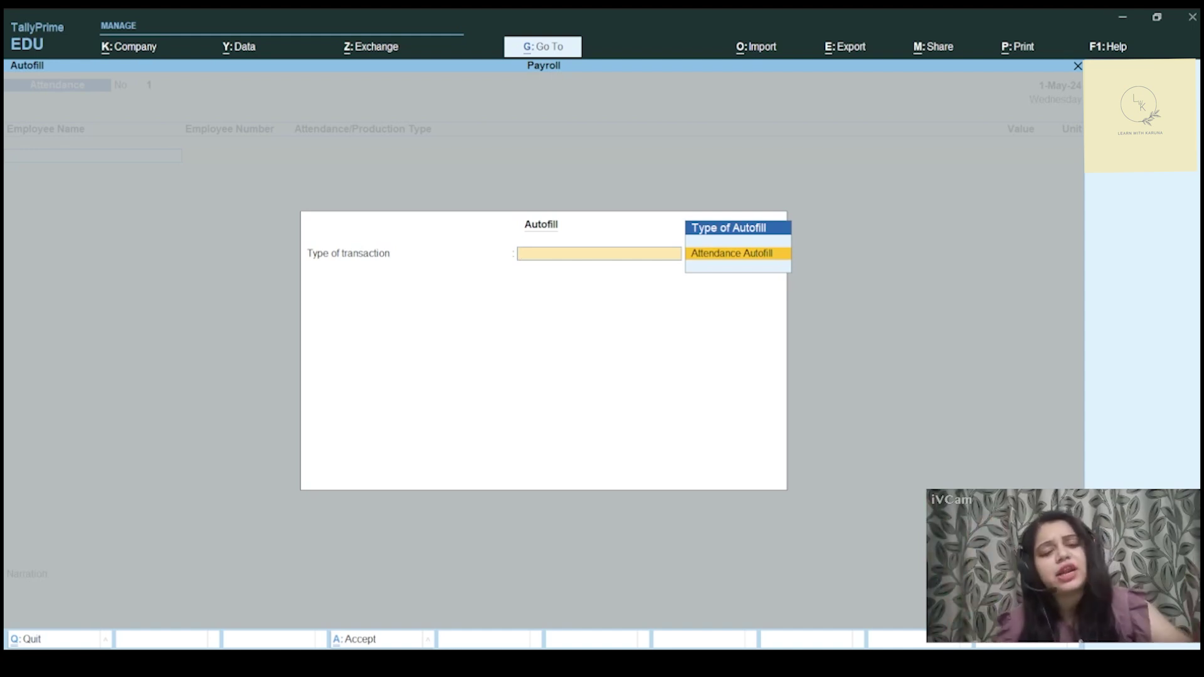
{"action": "key", "text": "Return"}
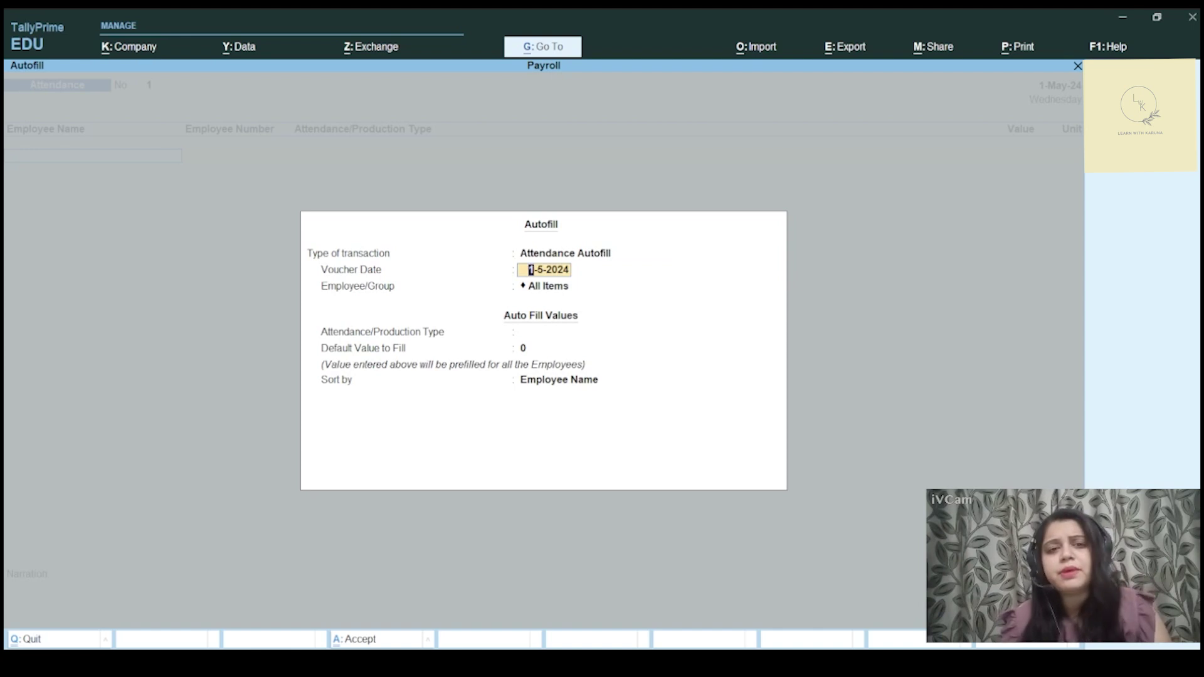
{"action": "key", "text": "Return"}
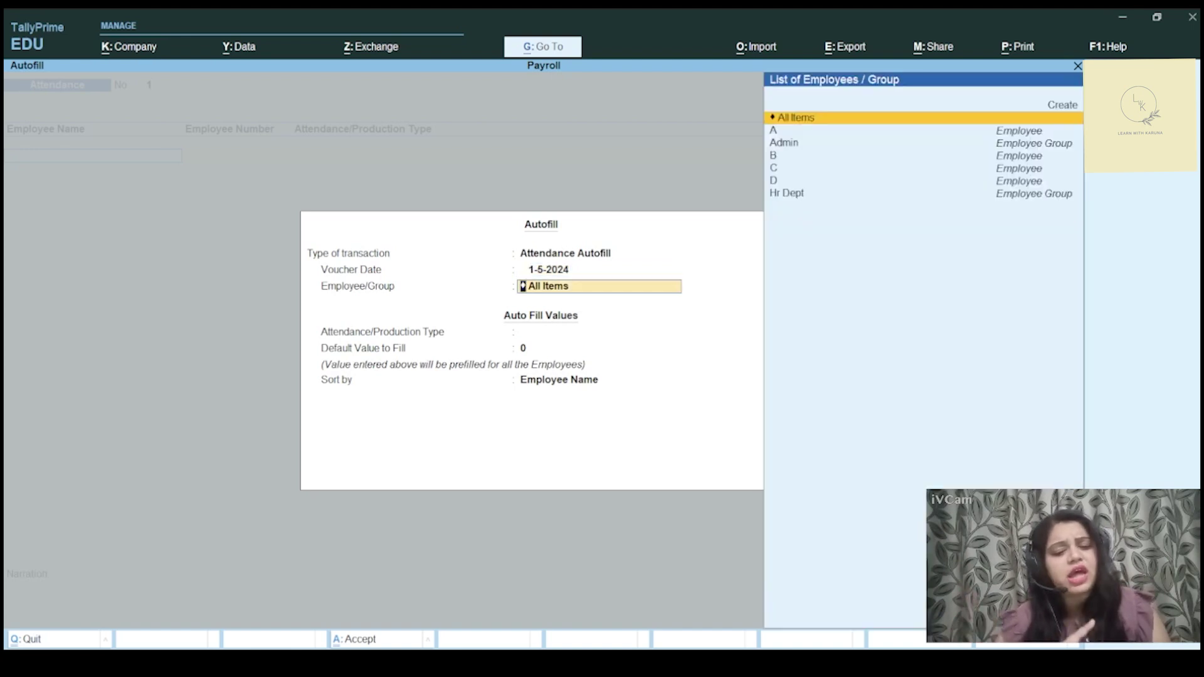
{"action": "key", "text": "Return"}
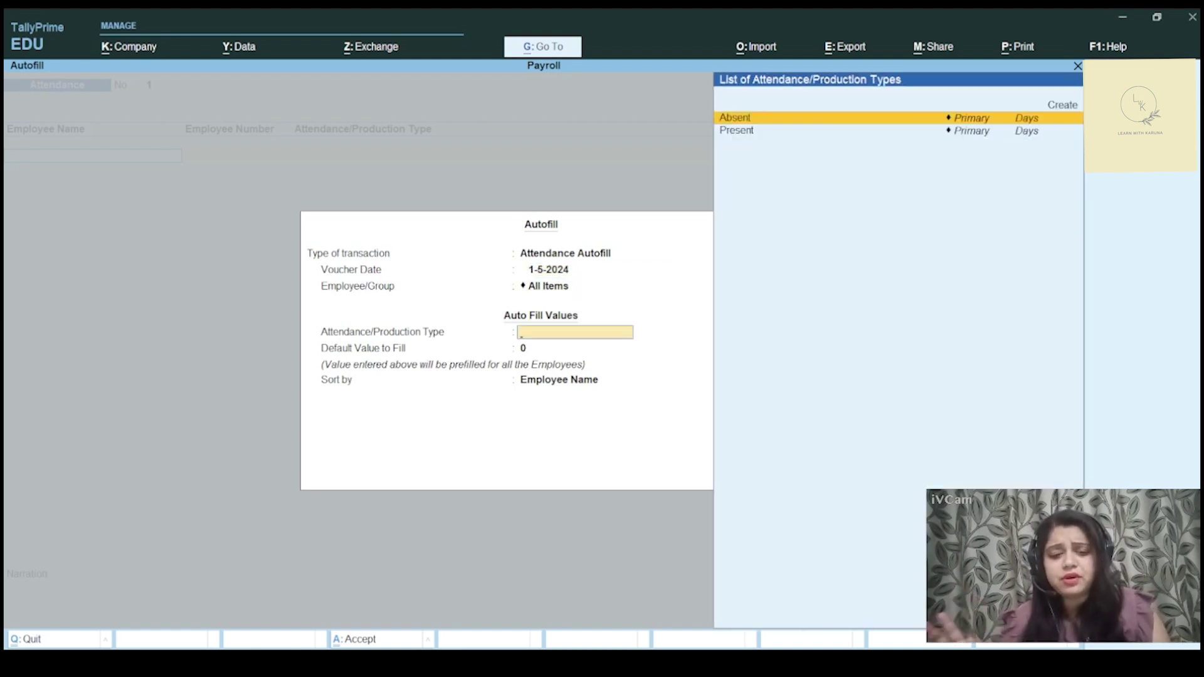
{"action": "key", "text": "Down"}
{"action": "key", "text": "Return"}
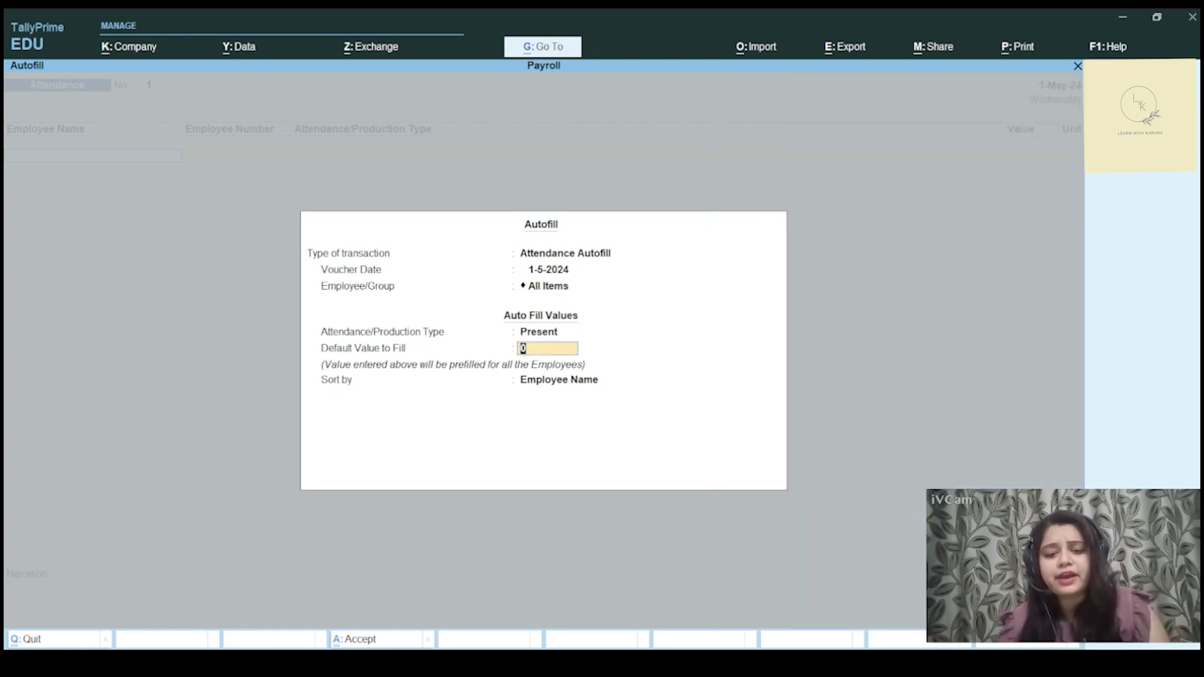
{"action": "key", "text": "Return"}
{"action": "key", "text": "Return"}
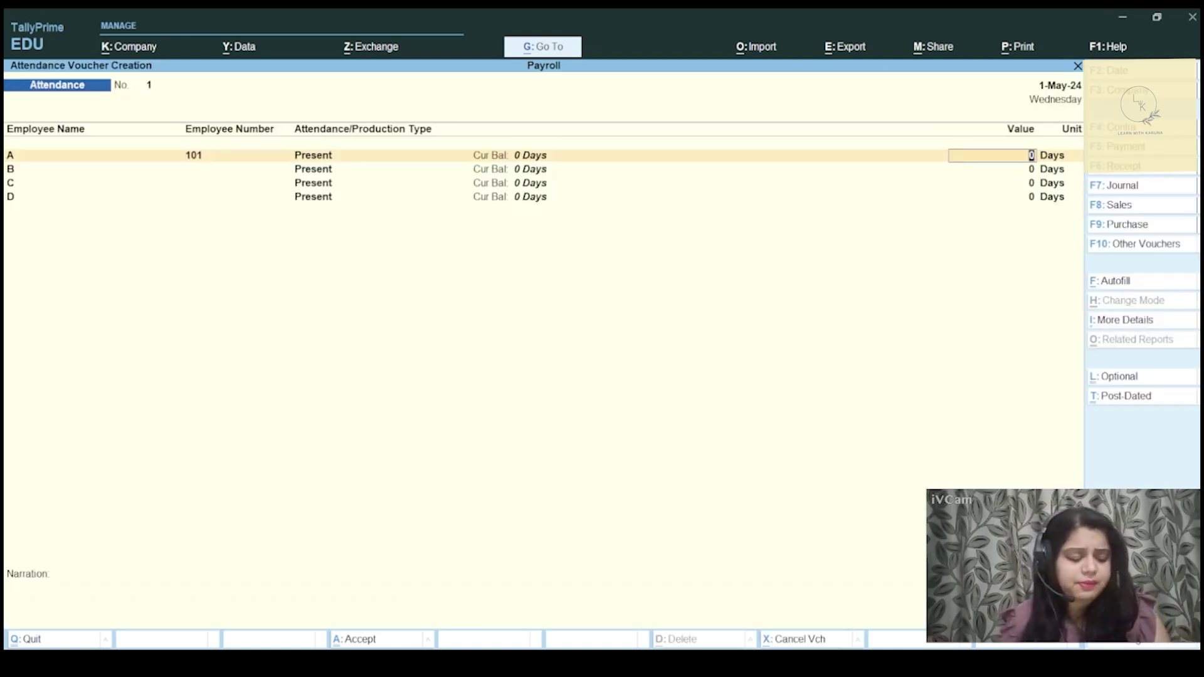
- Record present days of 25 for A, 24 for B, 26 for C and 27 for D, and save the attendance voucher
{"action": "type", "text": "25"}
{"action": "key", "text": "Return"}
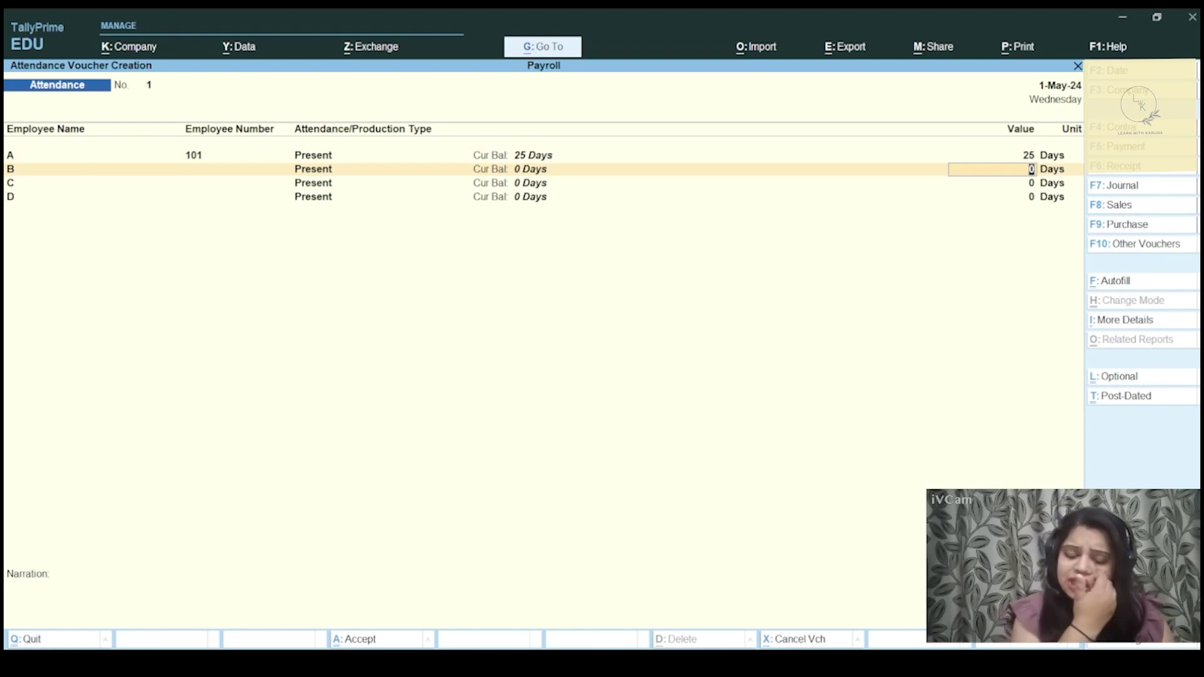
{"action": "type", "text": "24"}
{"action": "key", "text": "Return"}
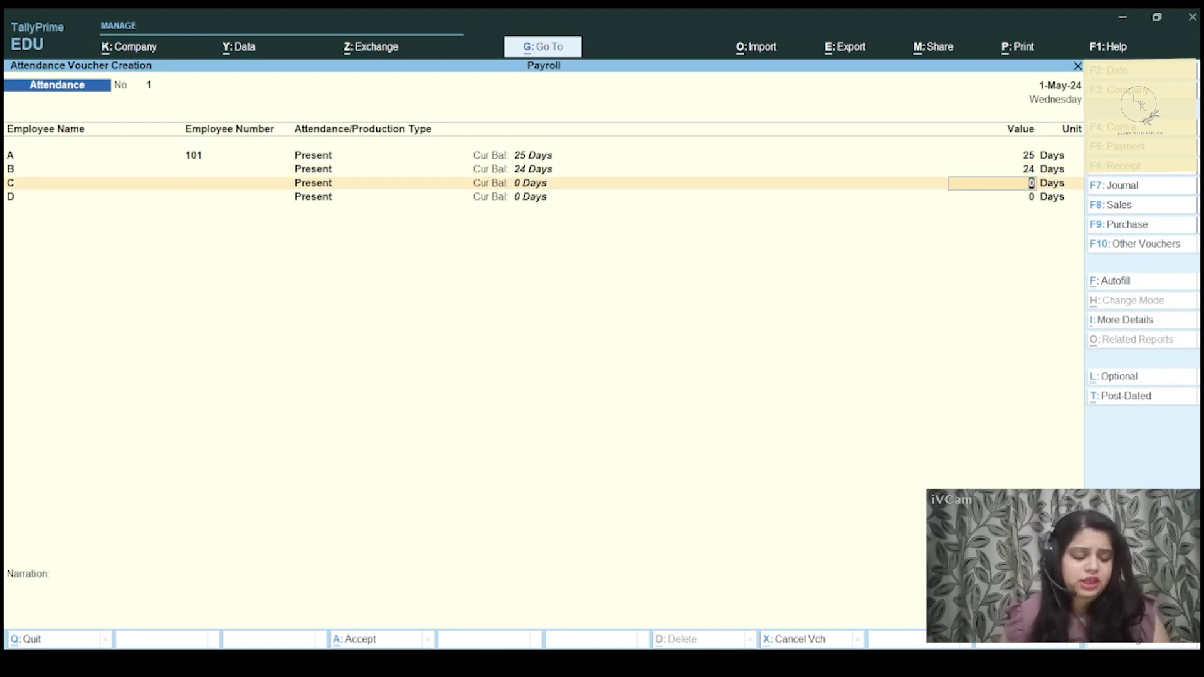
{"action": "type", "text": "26"}
{"action": "key", "text": "Return"}
{"action": "type", "text": "27"}
{"action": "key", "text": "Return"}
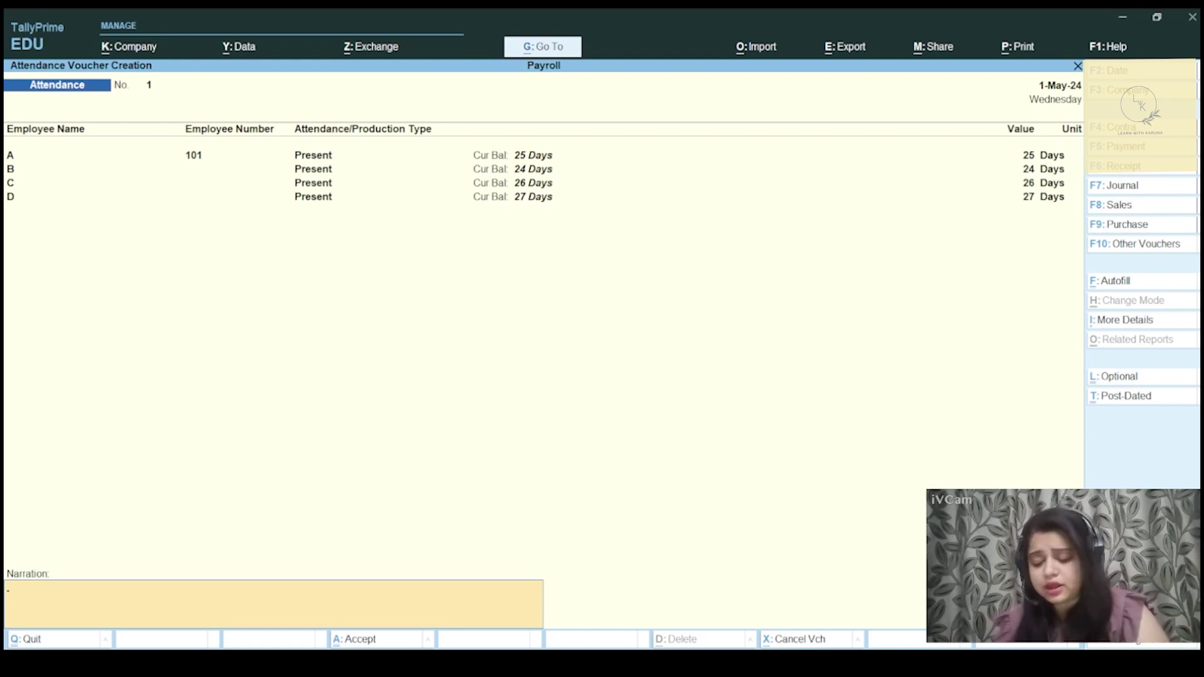
{"action": "key", "text": "Return"}
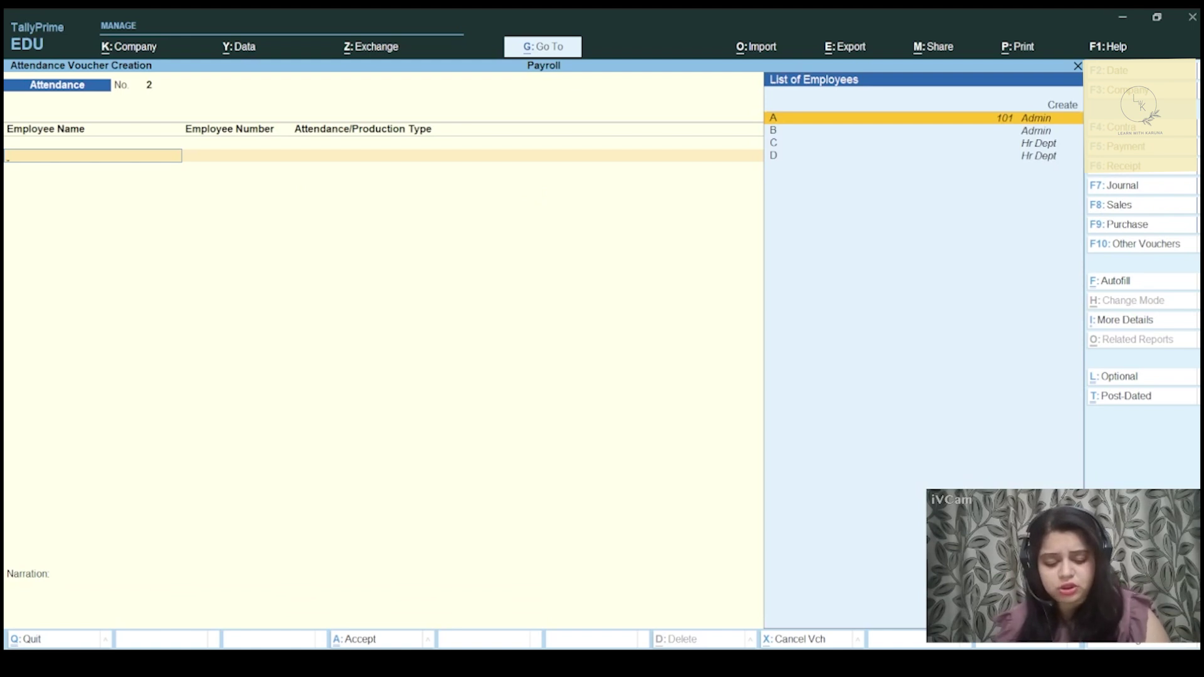
- Change the voucher type to Payroll and choose Cash as its account
{"action": "key", "text": "F10"}
{"action": "key", "text": "Down"}
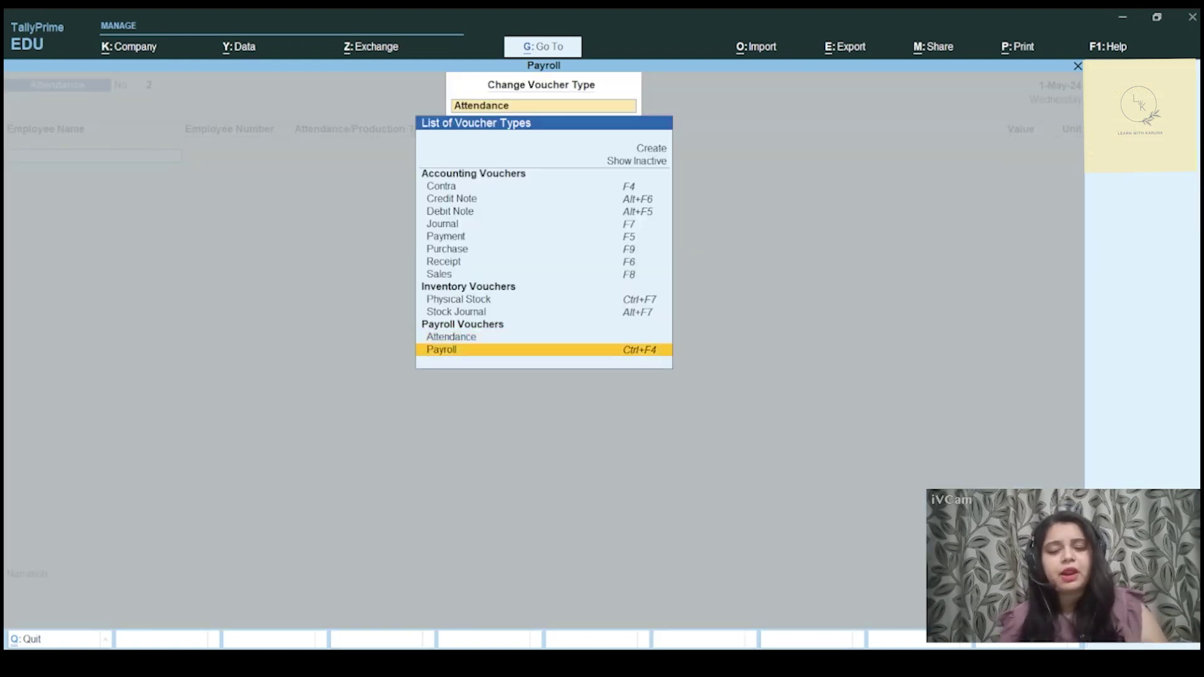
{"action": "key", "text": "Return"}
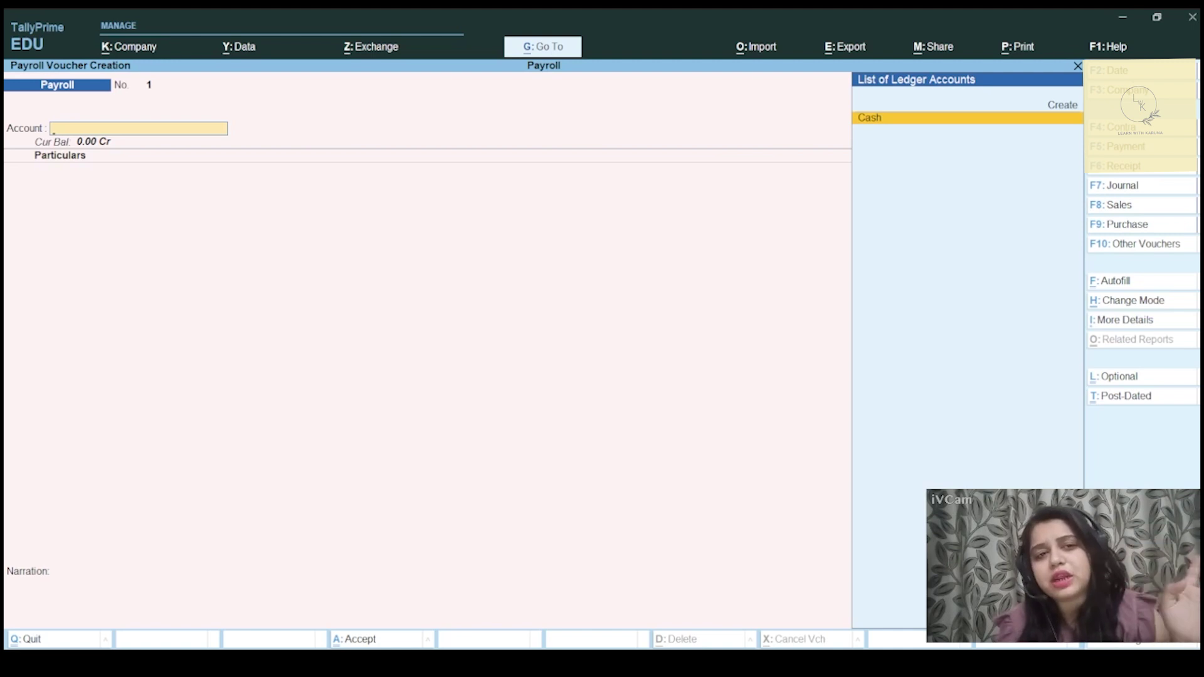
{"action": "key", "text": "Return"}
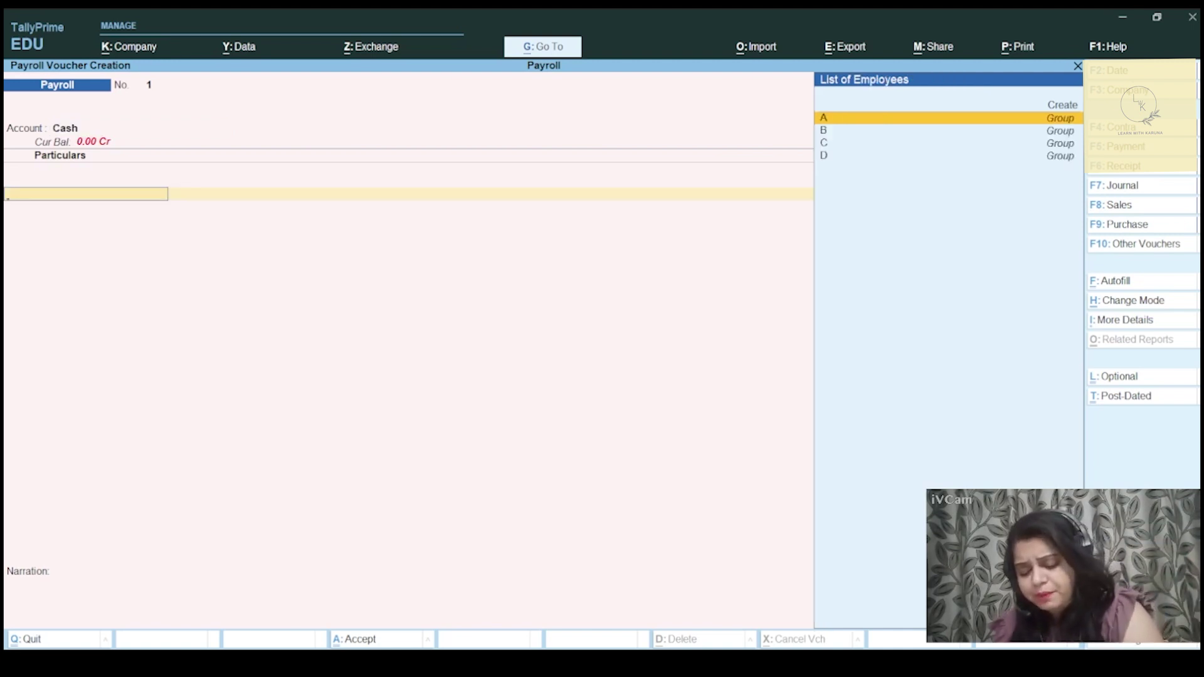
- Set up a Payroll Autofill that processes Salary from 1-4-2024 to 1-5-2024
{"action": "key", "text": "ctrl+f"}
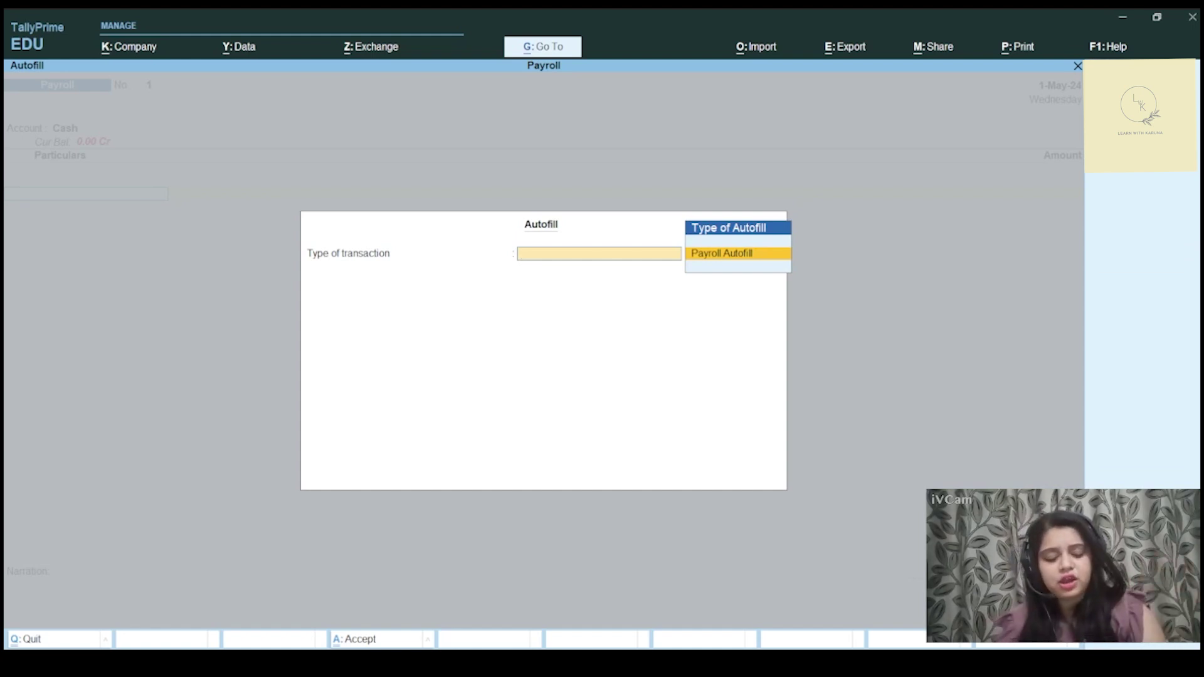
{"action": "key", "text": "Return"}
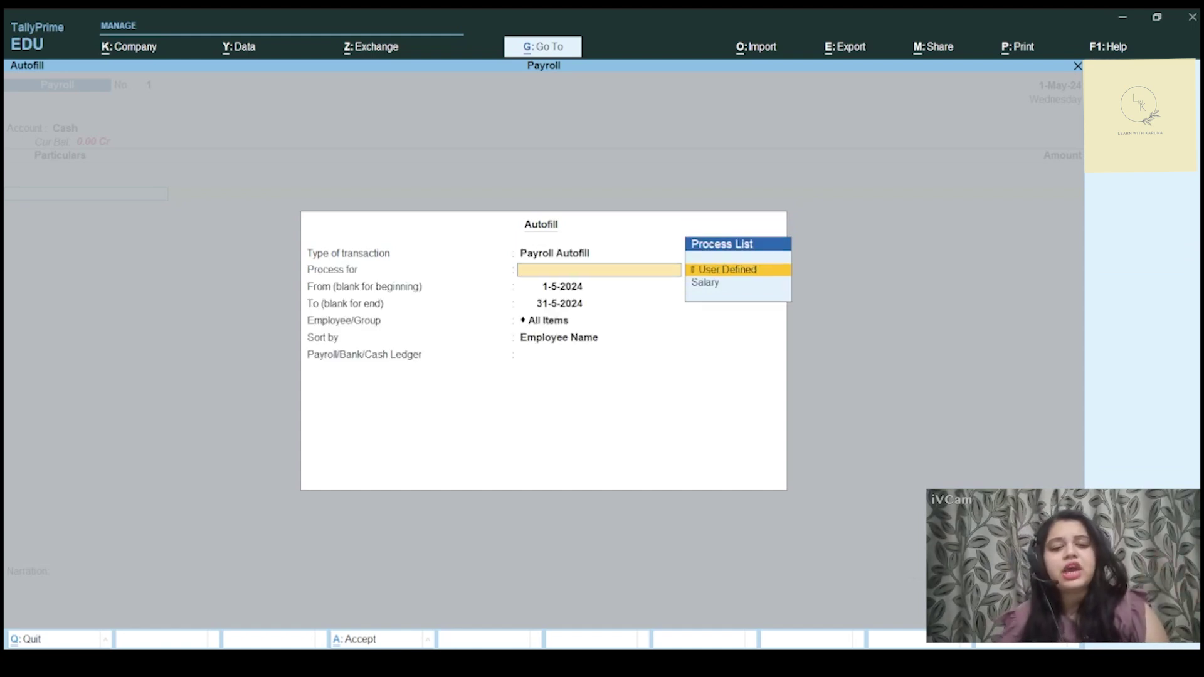
{"action": "key", "text": "Down"}
{"action": "key", "text": "Return"}
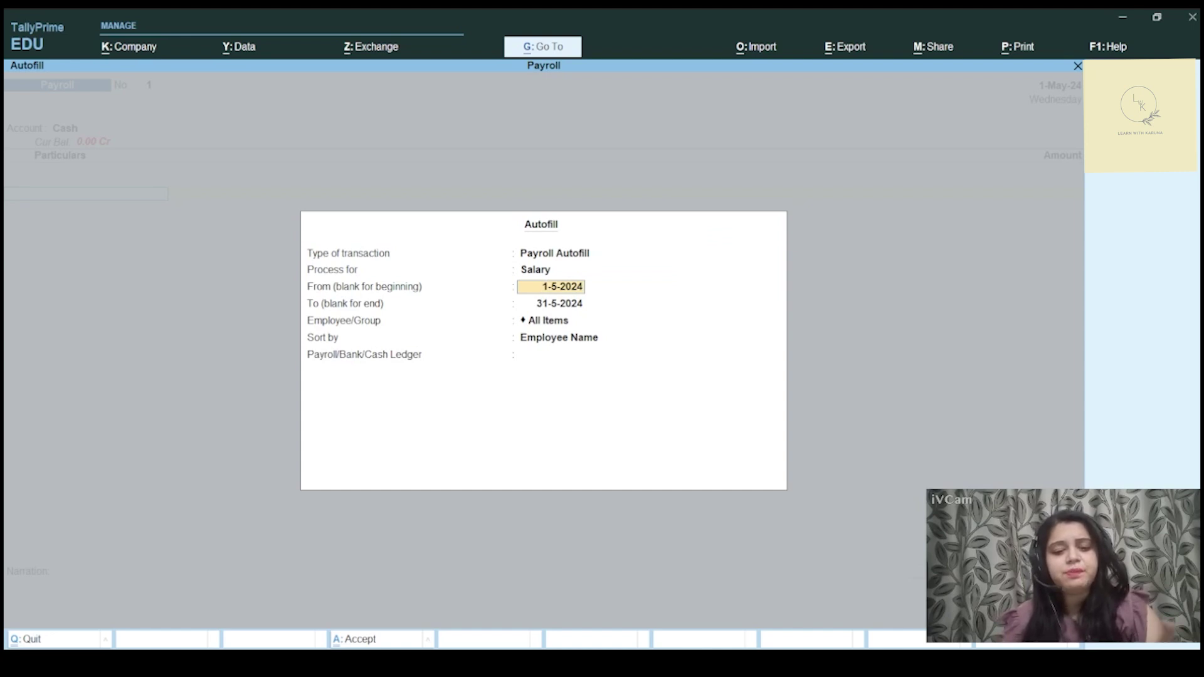
{"action": "type", "text": "1.4.2"}
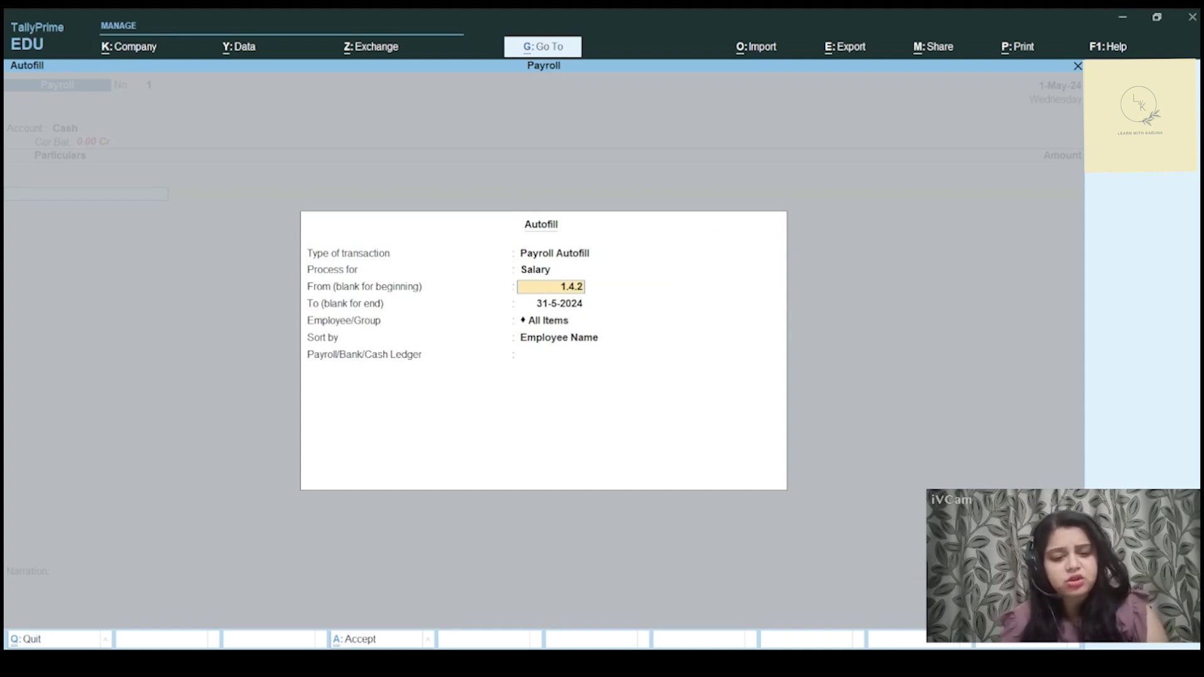
{"action": "type", "text": "024"}
{"action": "key", "text": "Return"}
{"action": "type", "text": "1.5.24"}
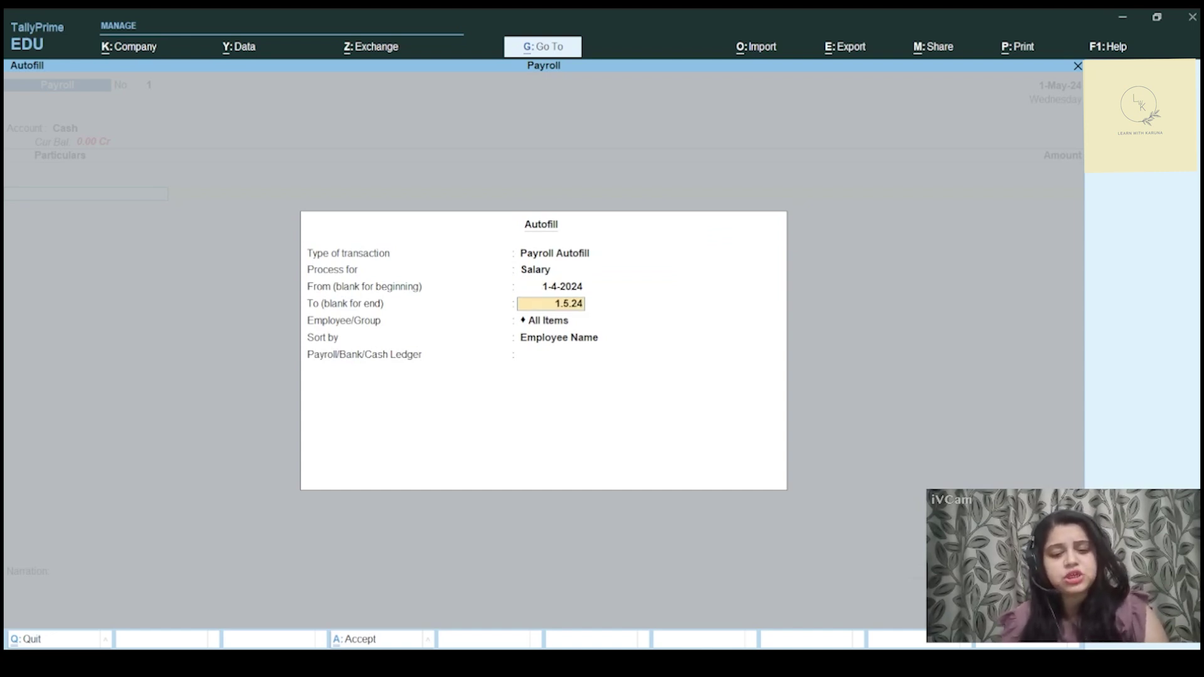
{"action": "key", "text": "Return"}
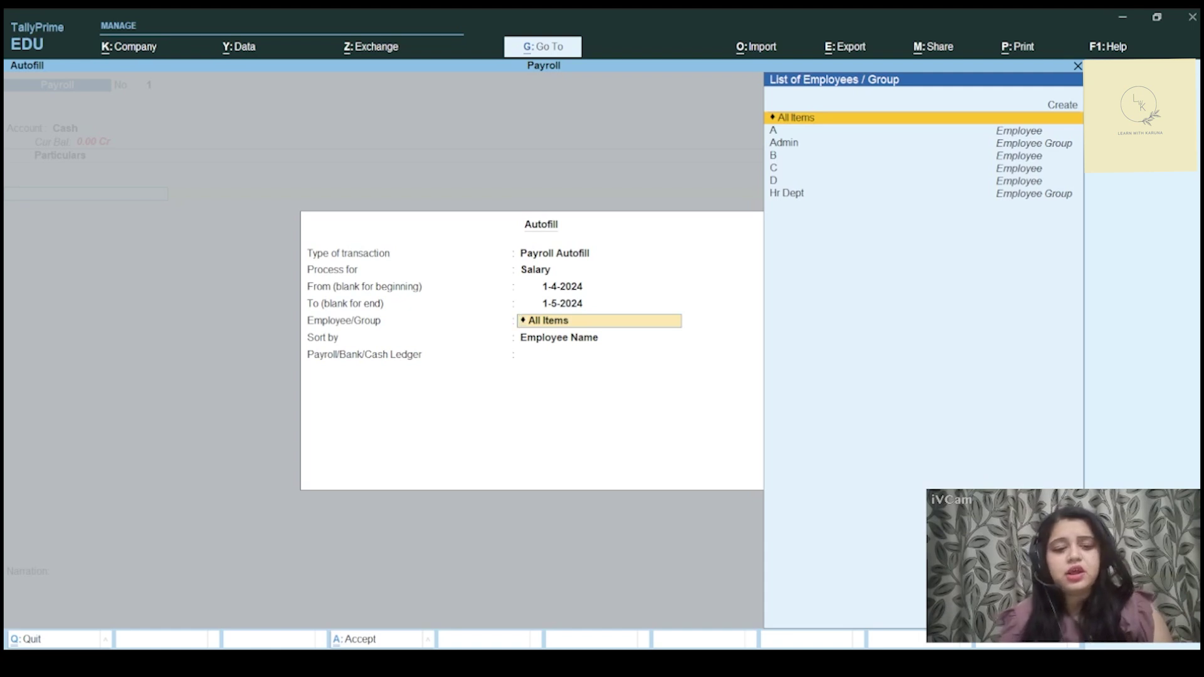
- Autofill salaries for All Items sorted by Employee Name with the Cash ledger, save the payroll voucher and leave voucher entry
{"action": "key", "text": "Return"}
{"action": "key", "text": "Return"}
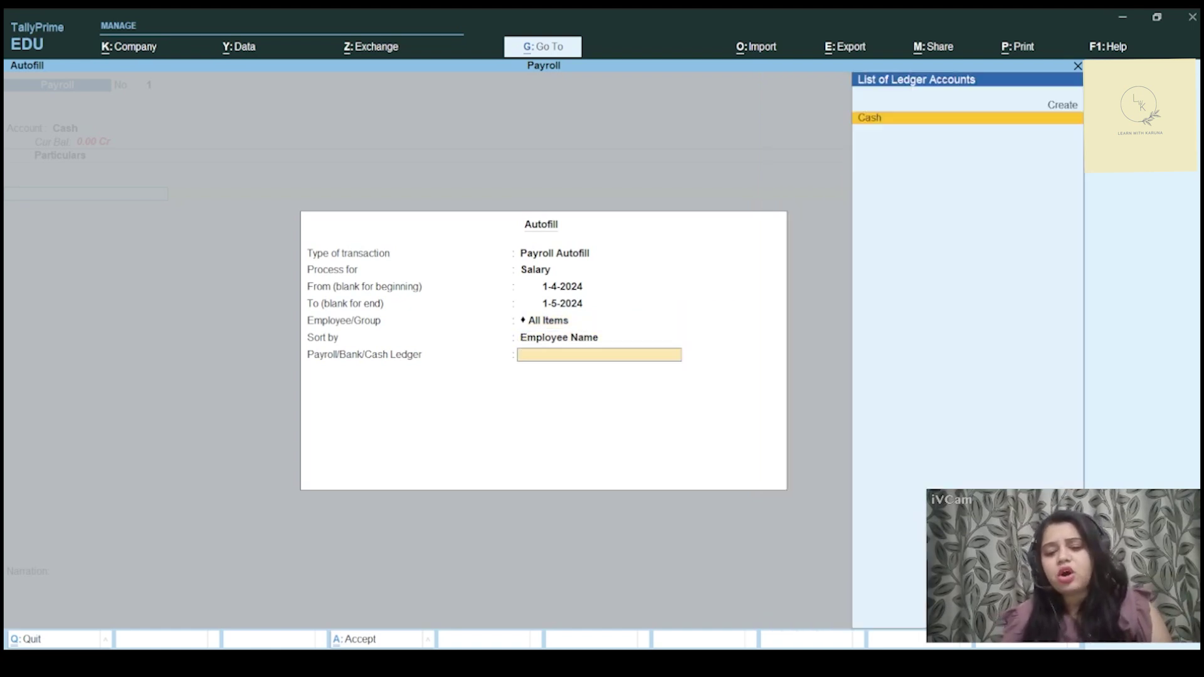
{"action": "key", "text": "Return"}
{"action": "key", "text": "Return"}
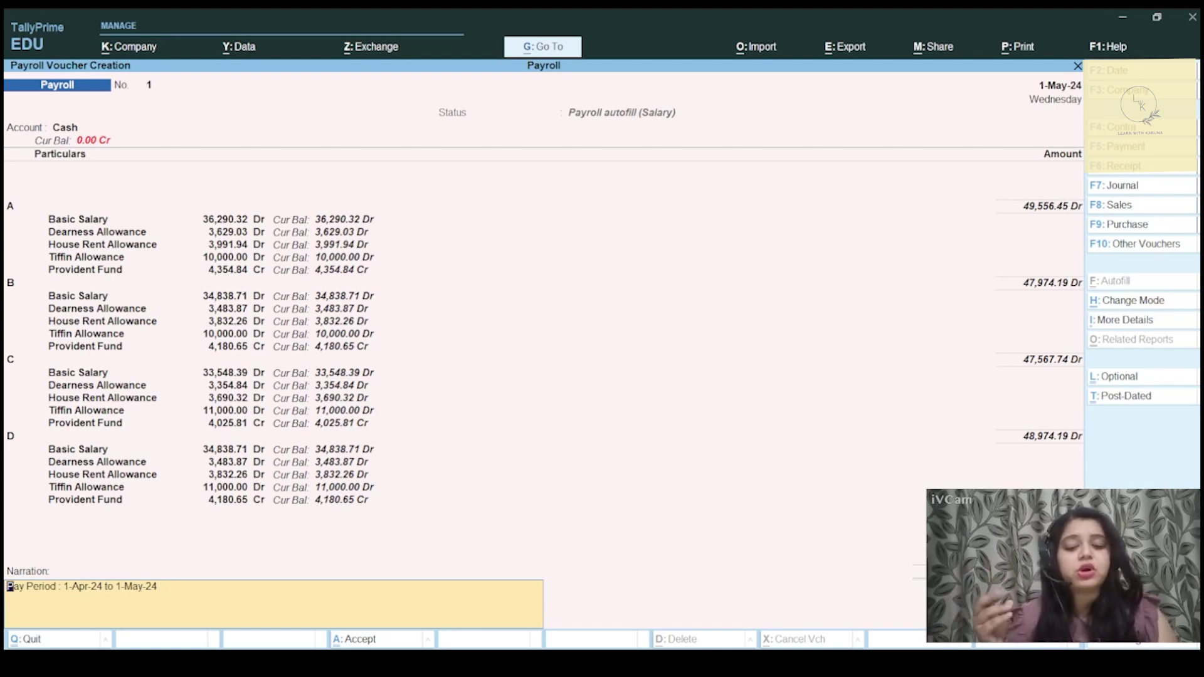
{"action": "key", "text": "ctrl+a"}
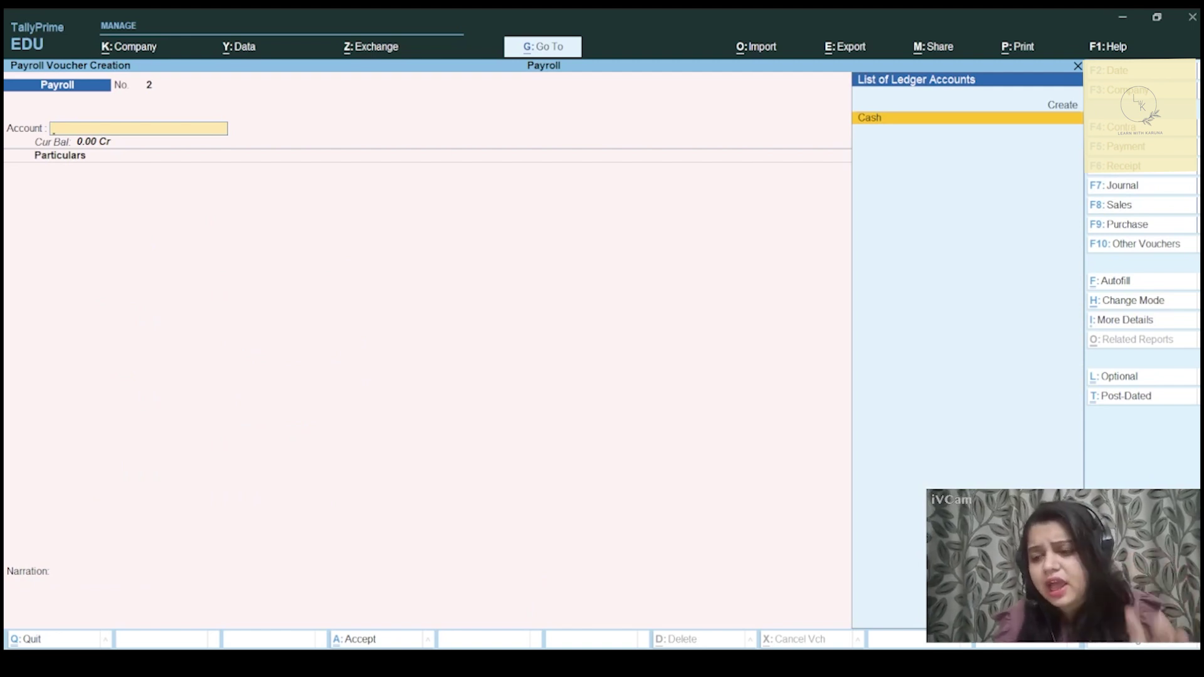
{"action": "key", "text": "Escape"}
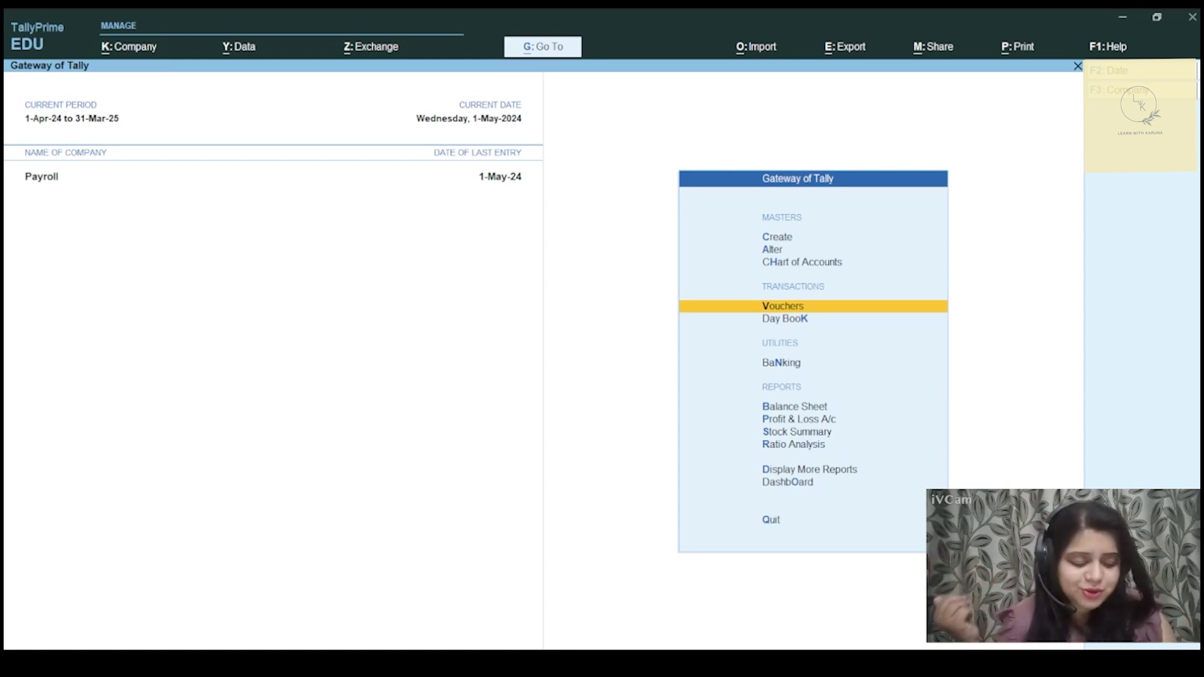
- Open the Payroll Reports under Display More Reports
{"action": "key", "text": "Down"}
{"action": "key", "text": "Down"}
{"action": "key", "text": "Down"}
{"action": "key", "text": "Down"}
{"action": "key", "text": "Down"}
{"action": "key", "text": "Down"}
{"action": "key", "text": "Down"}
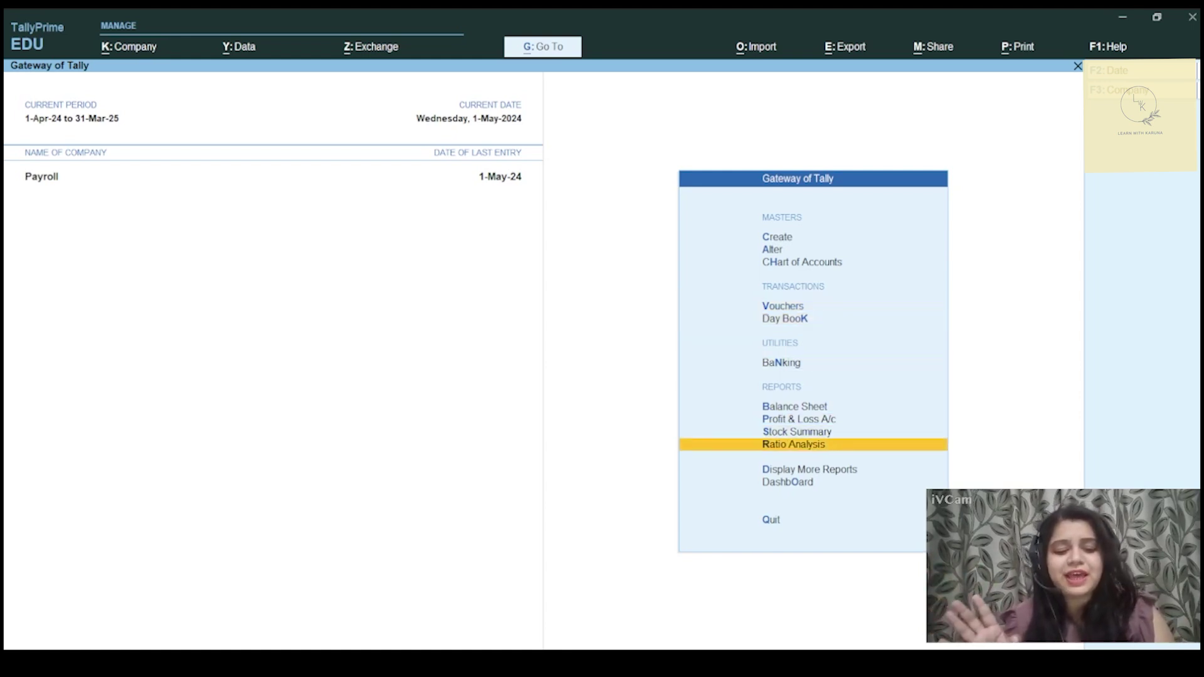
{"action": "key", "text": "Return"}
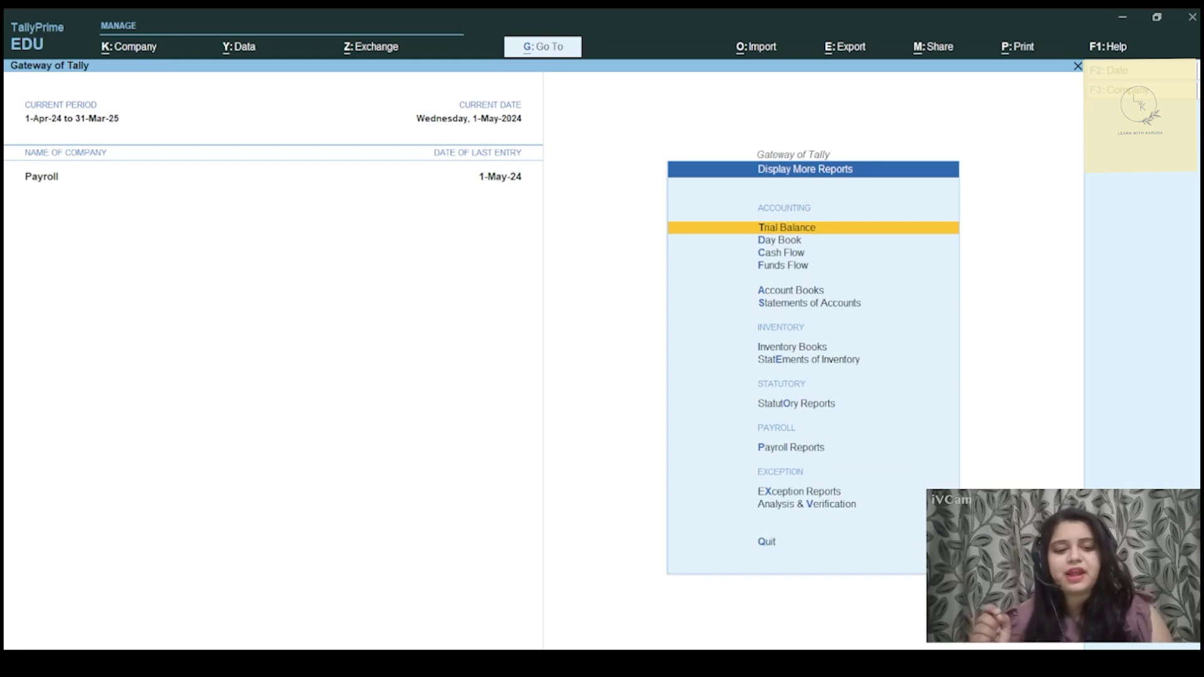
{"action": "key", "text": "Down"}
{"action": "key", "text": "Down"}
{"action": "key", "text": "Down"}
{"action": "key", "text": "Down"}
{"action": "key", "text": "Down"}
{"action": "key", "text": "Down"}
{"action": "key", "text": "Down"}
{"action": "key", "text": "Down"}
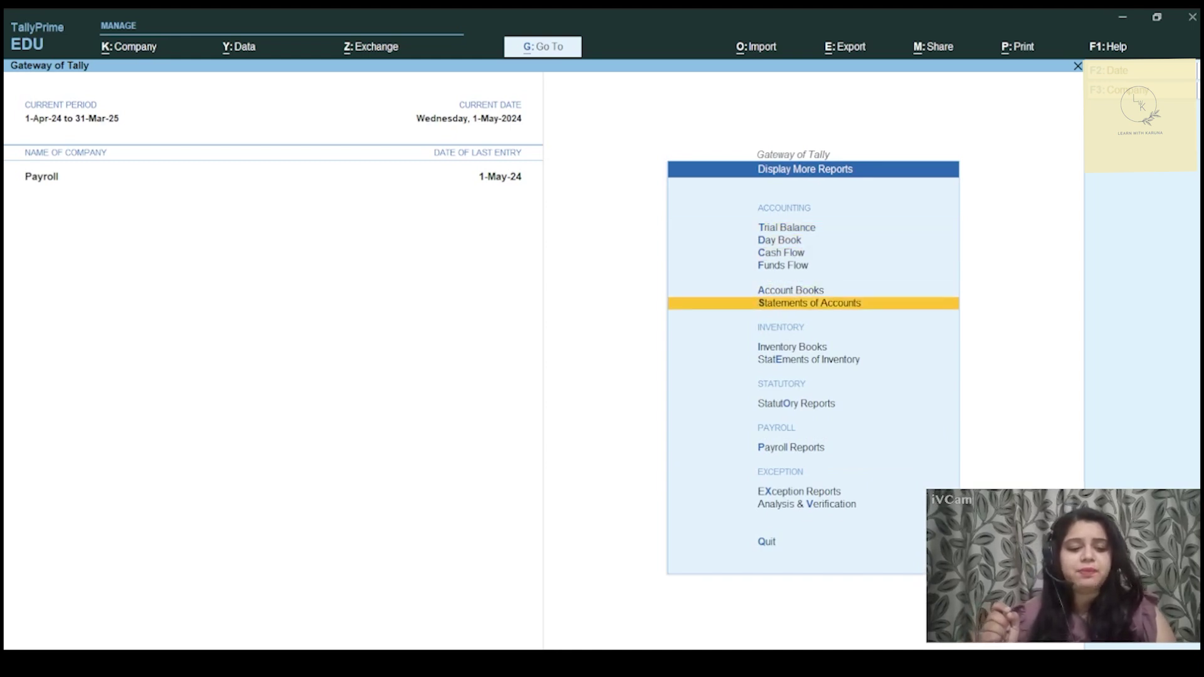
{"action": "key", "text": "Down"}
{"action": "key", "text": "Down"}
{"action": "key", "text": "Up"}
{"action": "key", "text": "Return"}
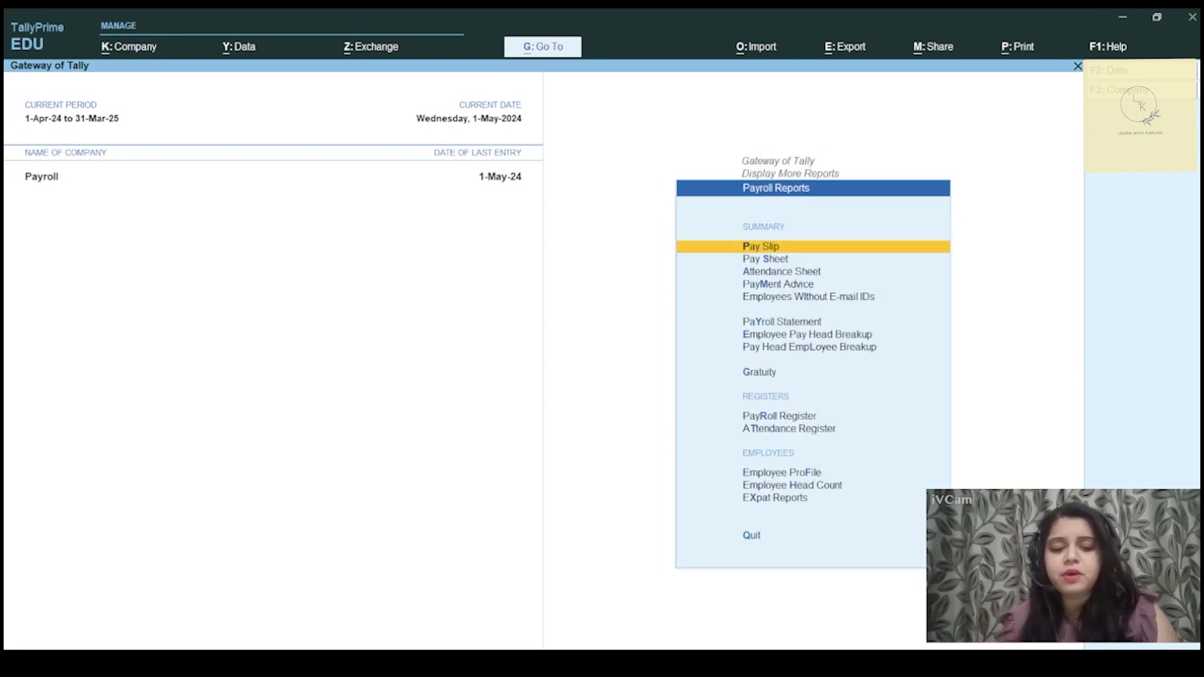
- Open employee A's pay slip and examine an enlarged print preview of it
{"action": "key", "text": "Return"}
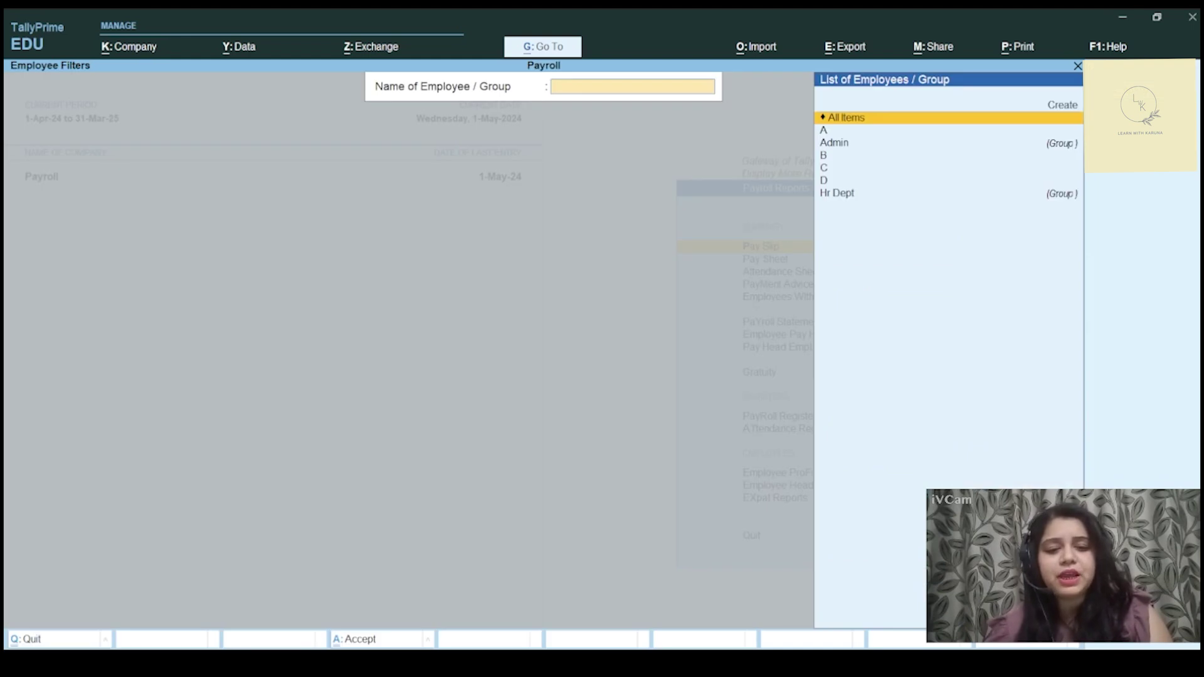
{"action": "key", "text": "Down"}
{"action": "key", "text": "Return"}
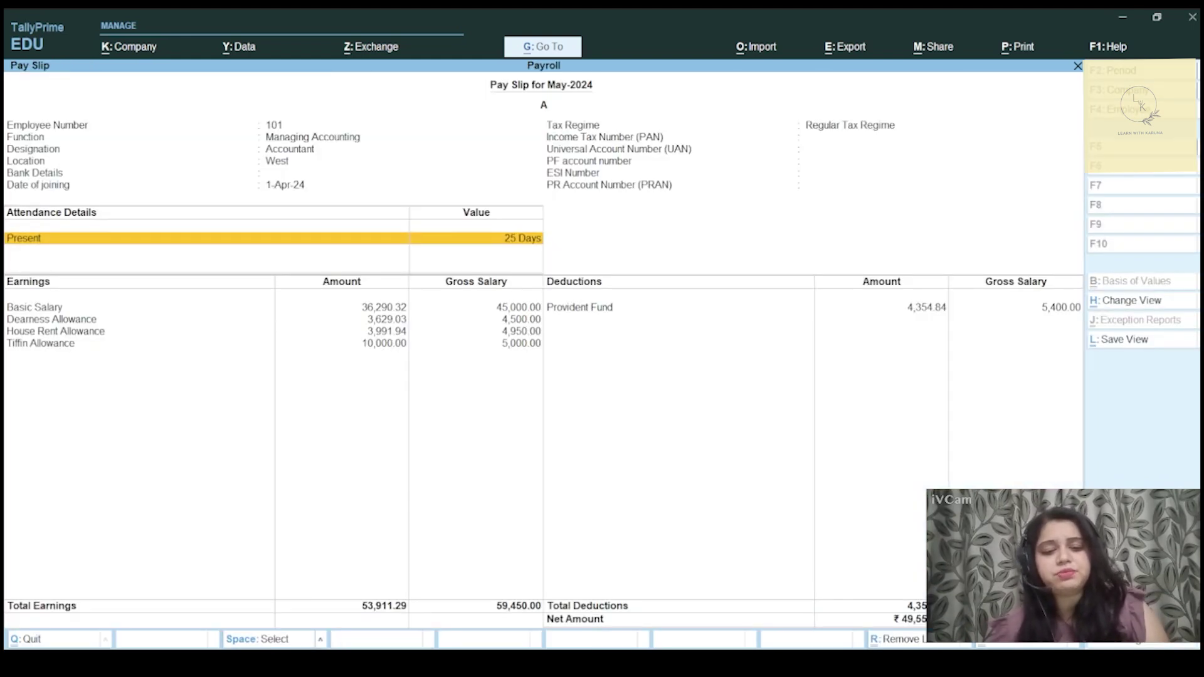
{"action": "key", "text": "alt+p"}
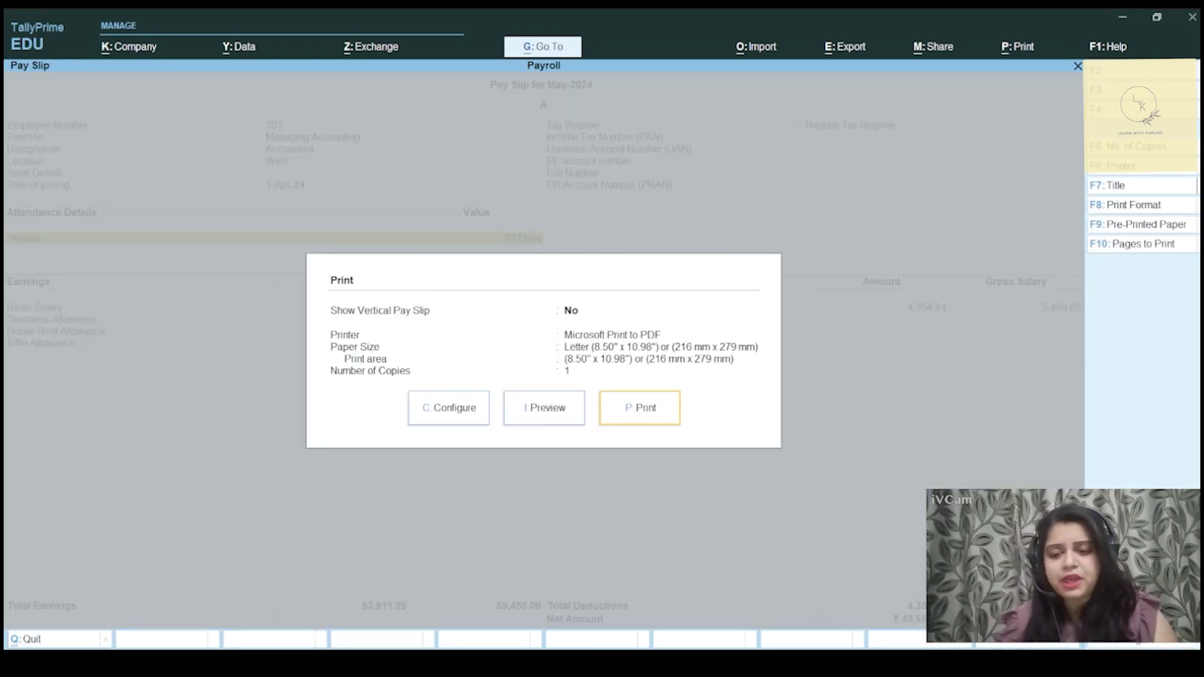
{"action": "key", "text": "i"}
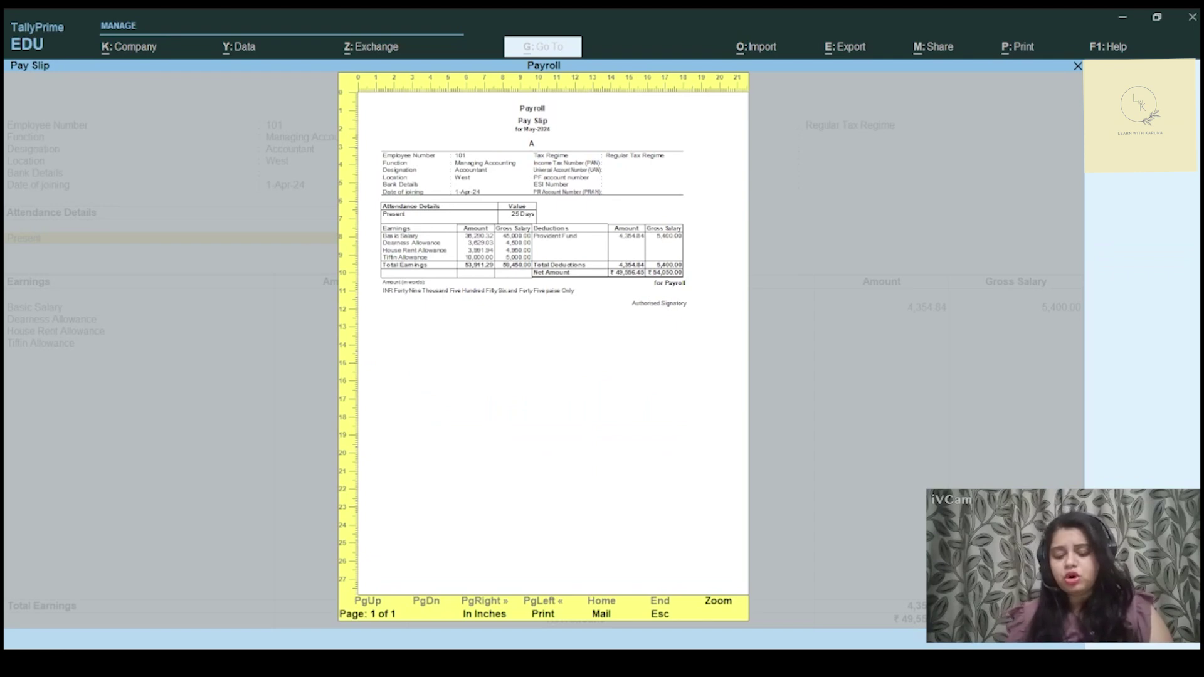
{"action": "key", "text": "alt+z"}
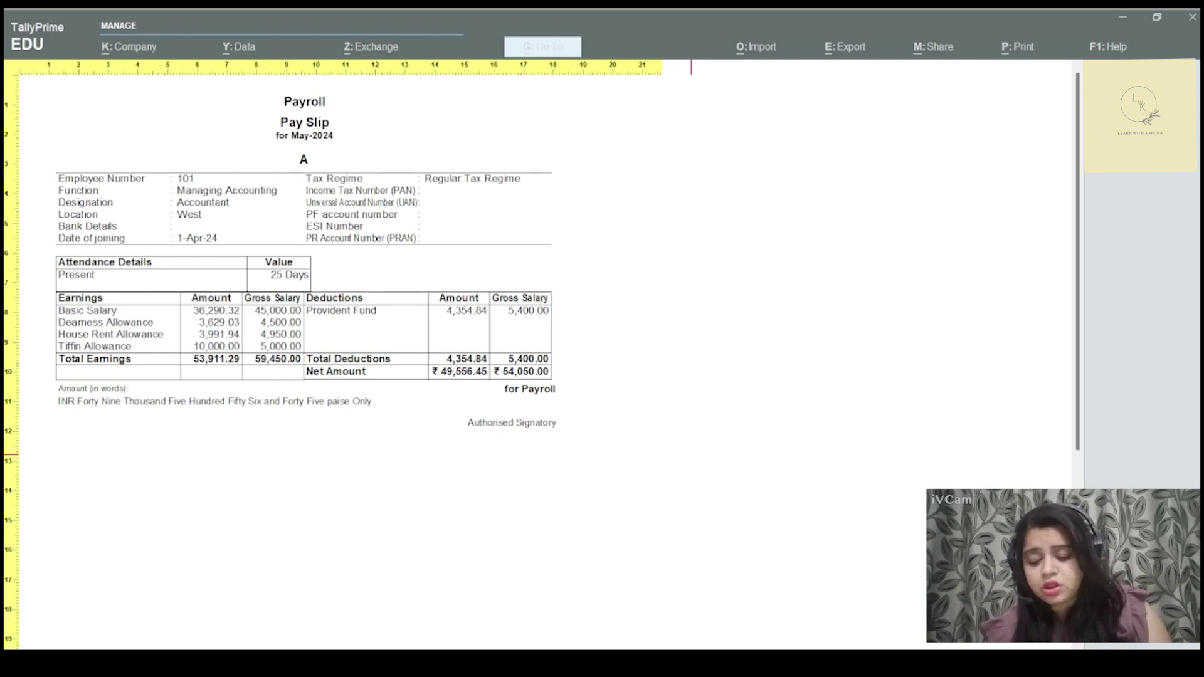
- Close the print preview, the pay slip and the report menus to return to the Gateway of Tally
{"action": "key", "text": "Escape"}
{"action": "key", "text": "Escape"}
{"action": "key", "text": "Escape"}
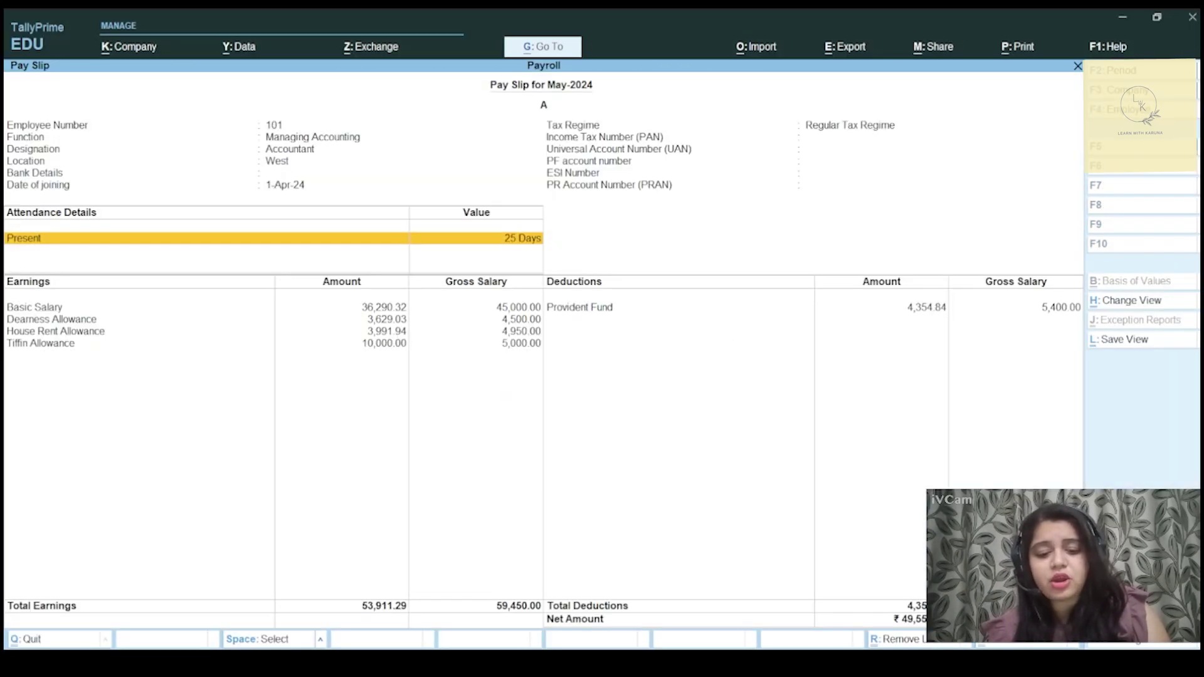
{"action": "key", "text": "Escape"}
{"action": "key", "text": "Escape"}
{"action": "key", "text": "Escape"}
{"action": "key", "text": "Escape"}
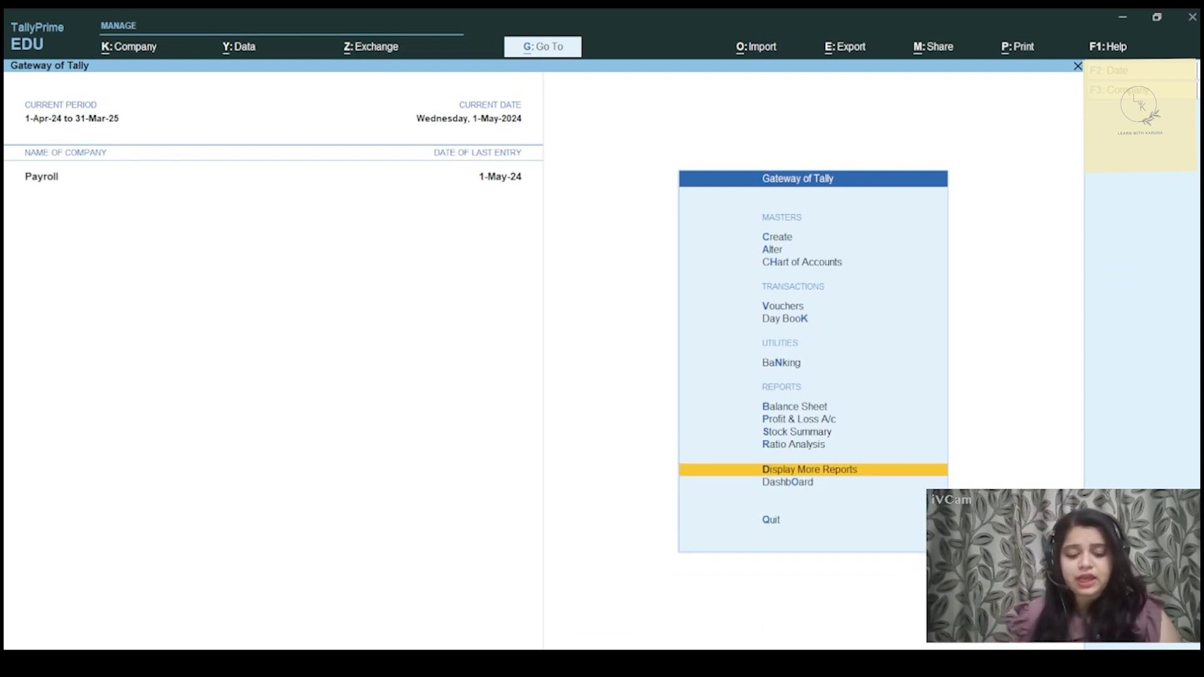
{"action": "key", "text": "alt+Tab"}
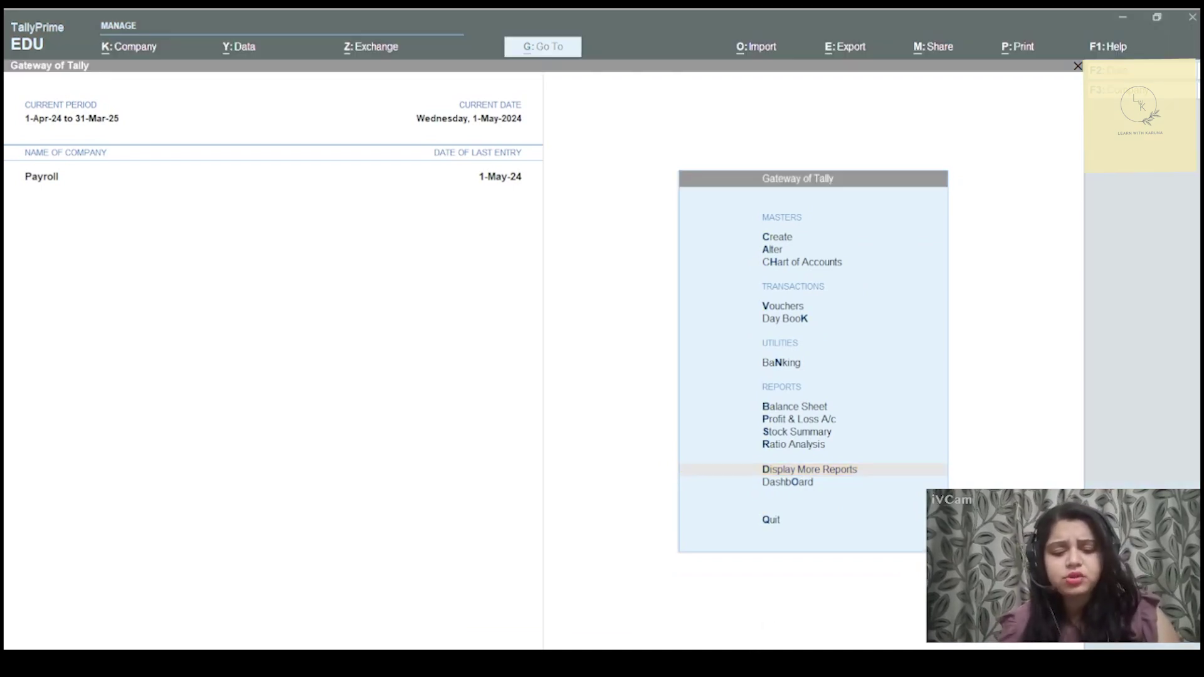